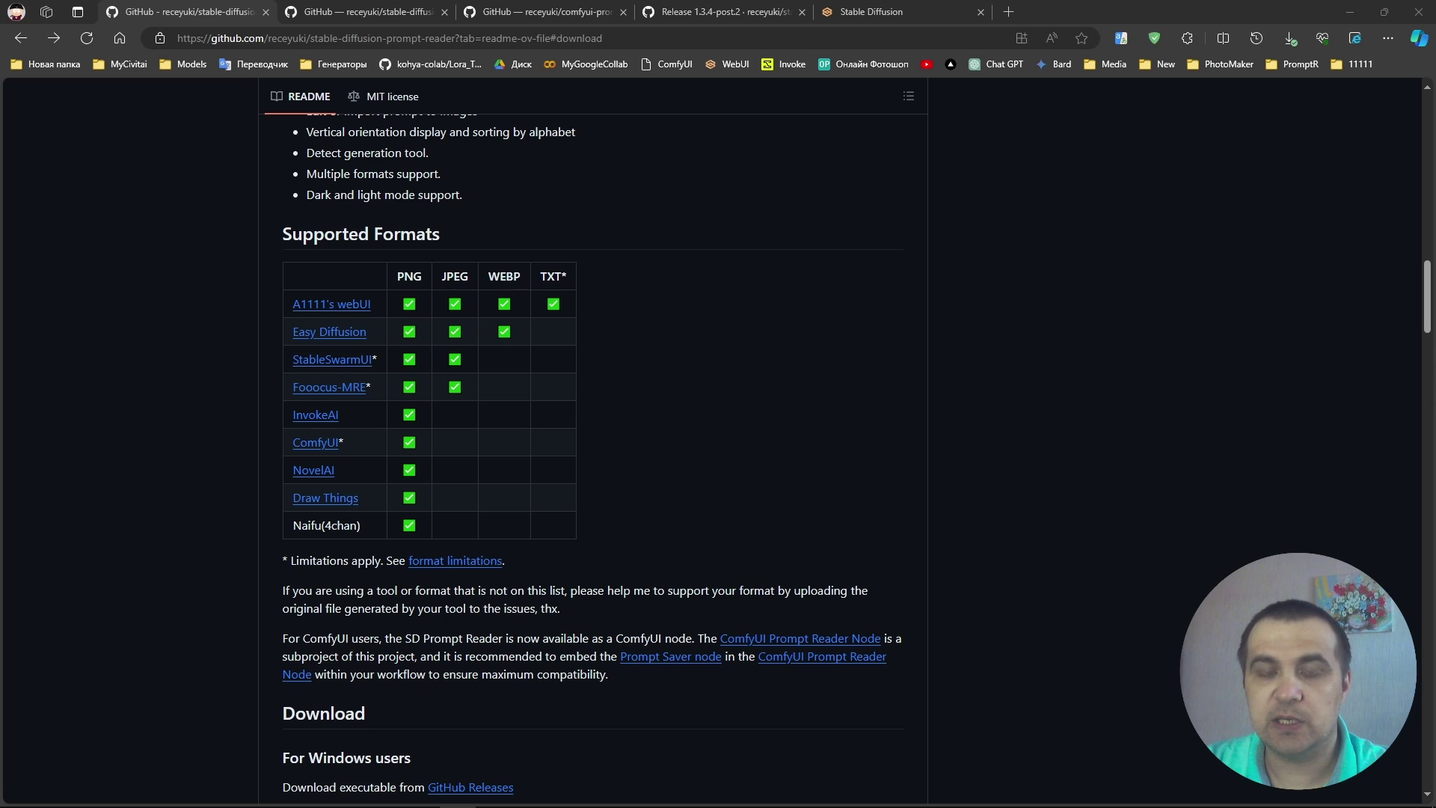
# Open the Windows download link to the project's GitHub Releases and look through the 1.3.4-post.2 release notes
pyautogui.scroll(-3, 922, 434)
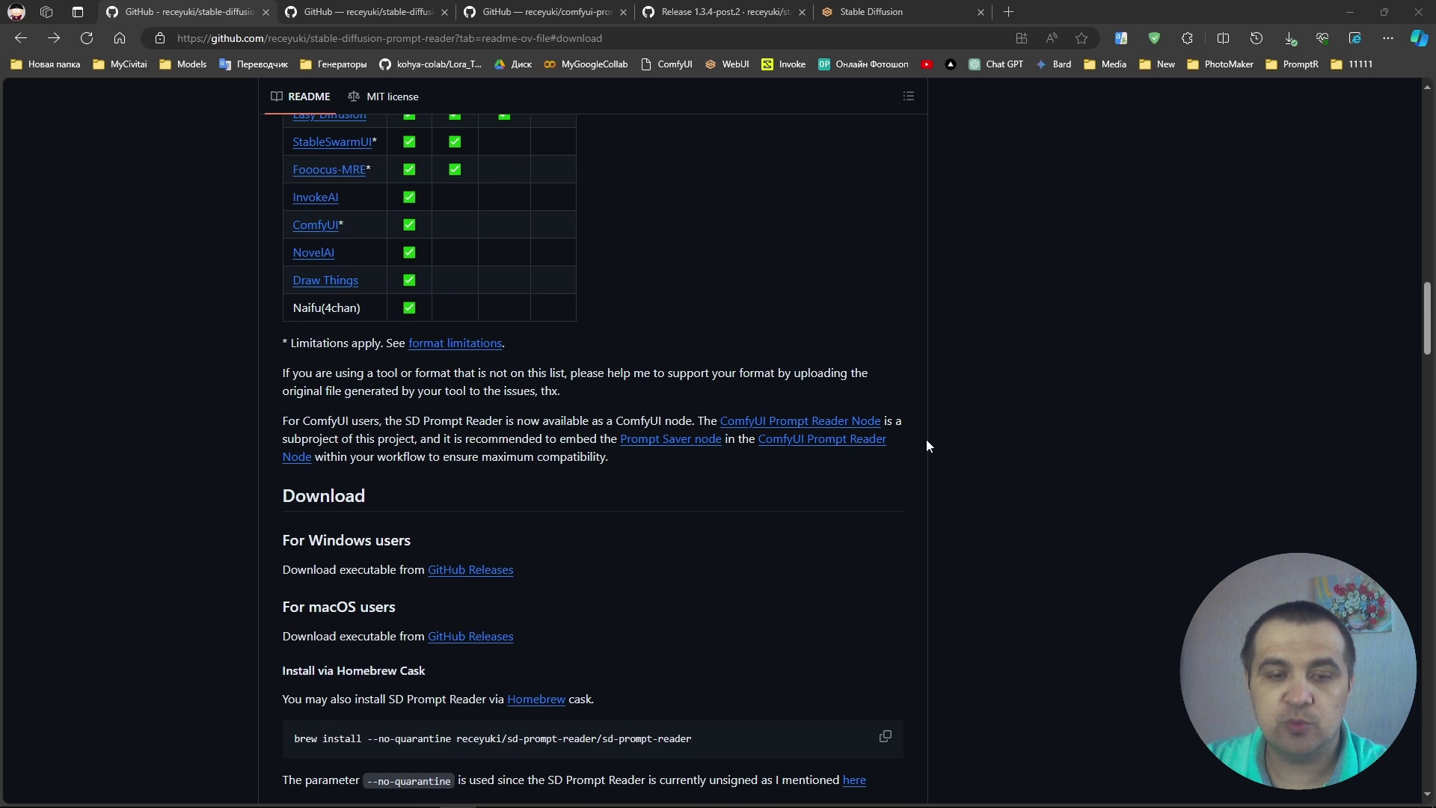
pyautogui.click(479, 576)
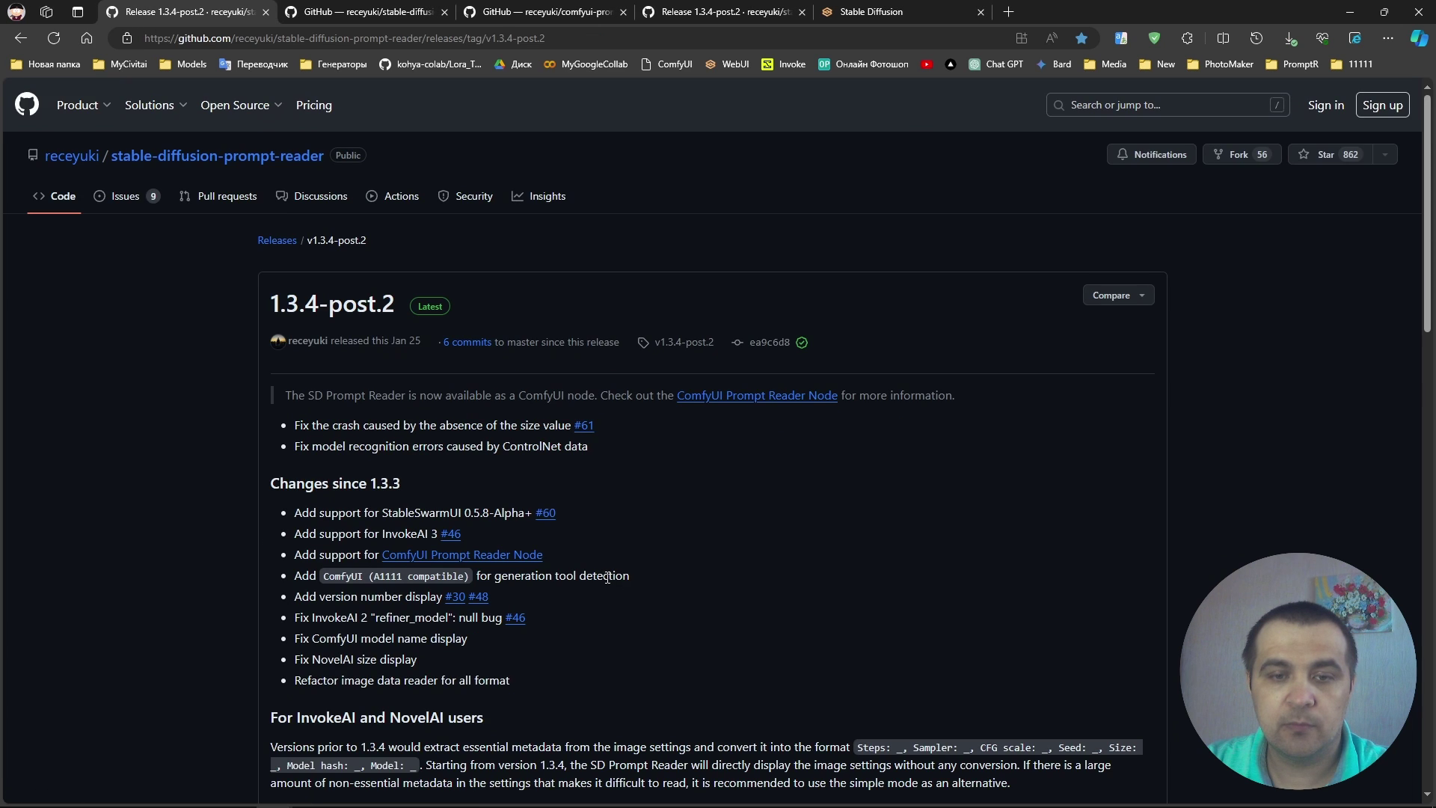
pyautogui.scroll(-15, 1335, 471)
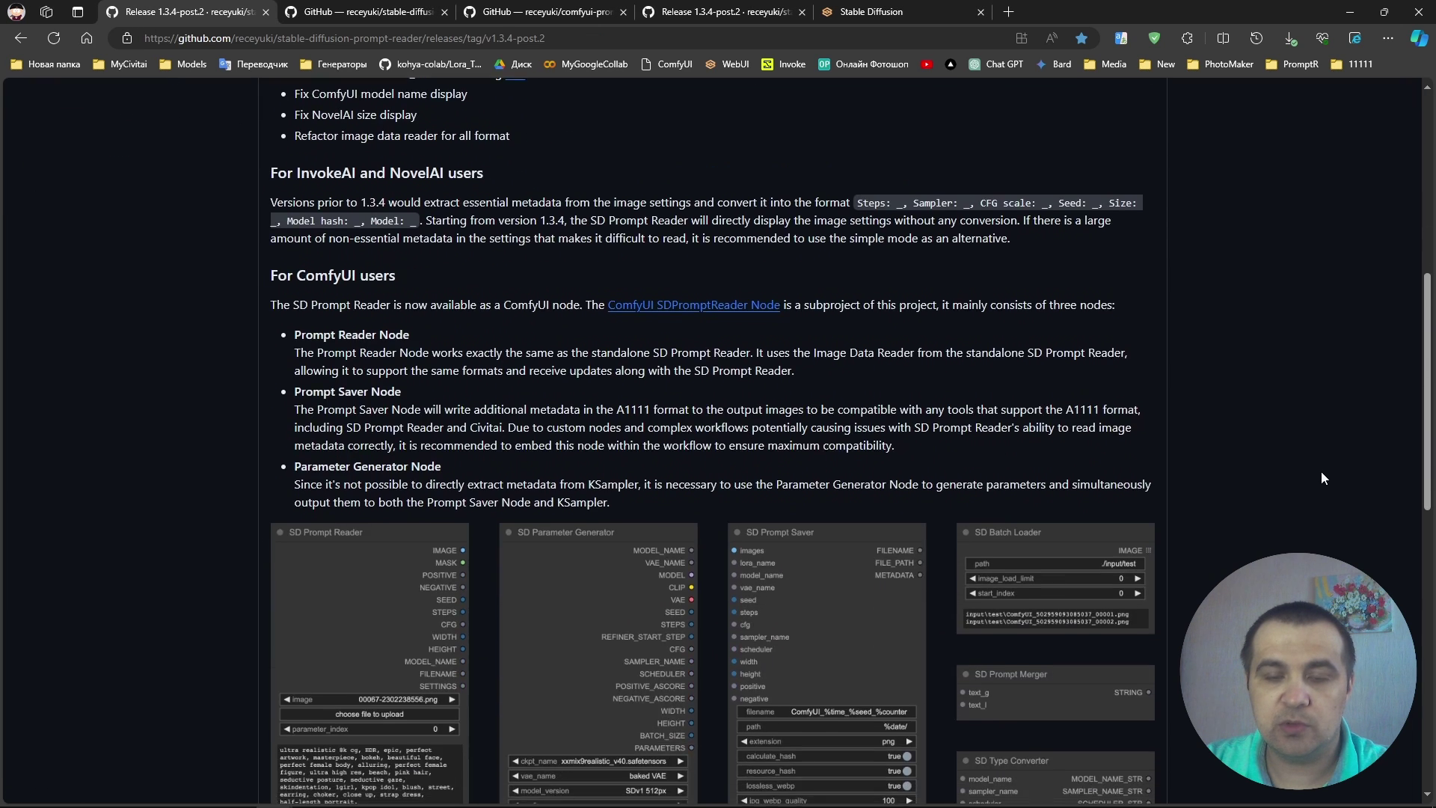
pyautogui.scroll(-5, 1324, 479)
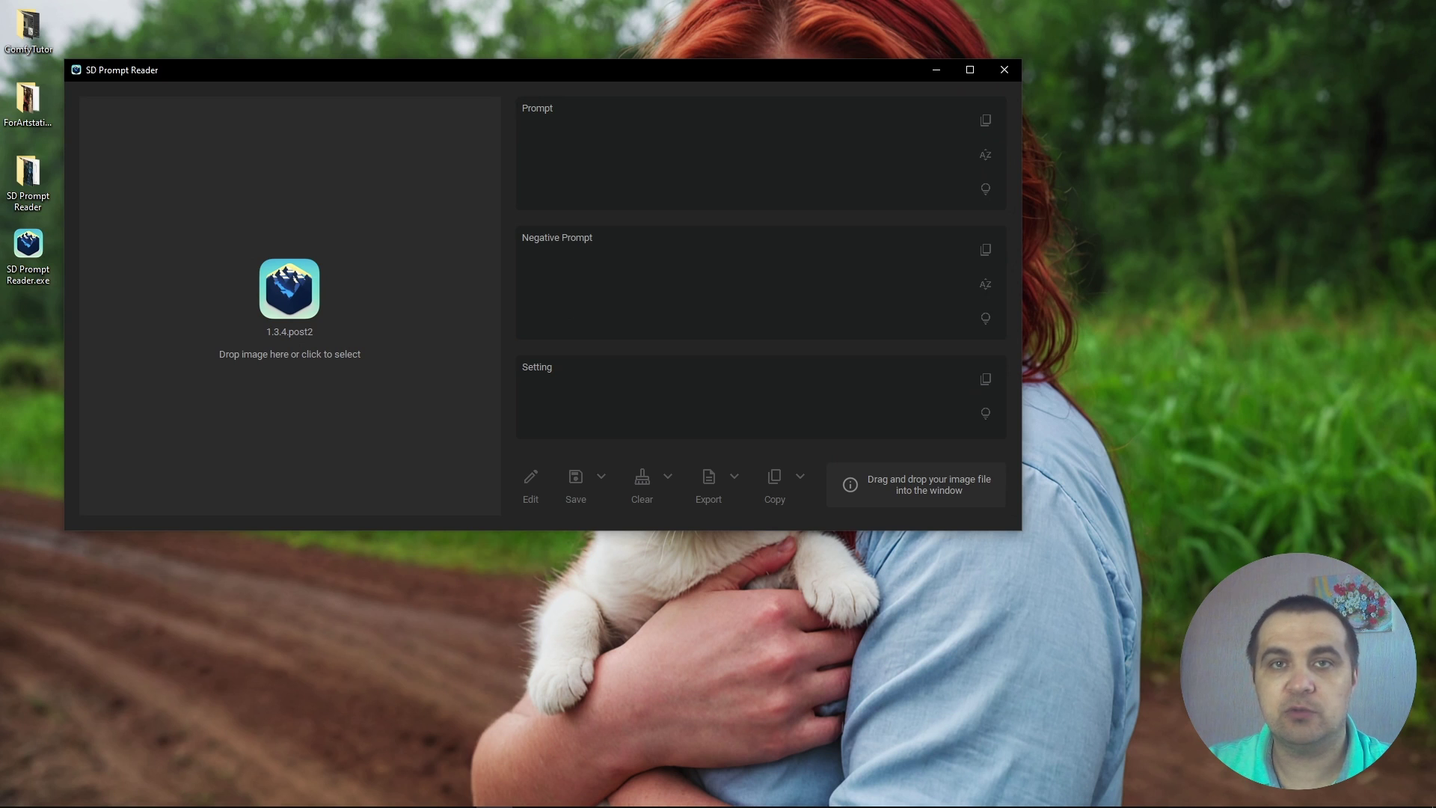
# Enlarge the SD Prompt Reader window slightly and move it towards the middle of the desktop
pyautogui.click(970, 70)
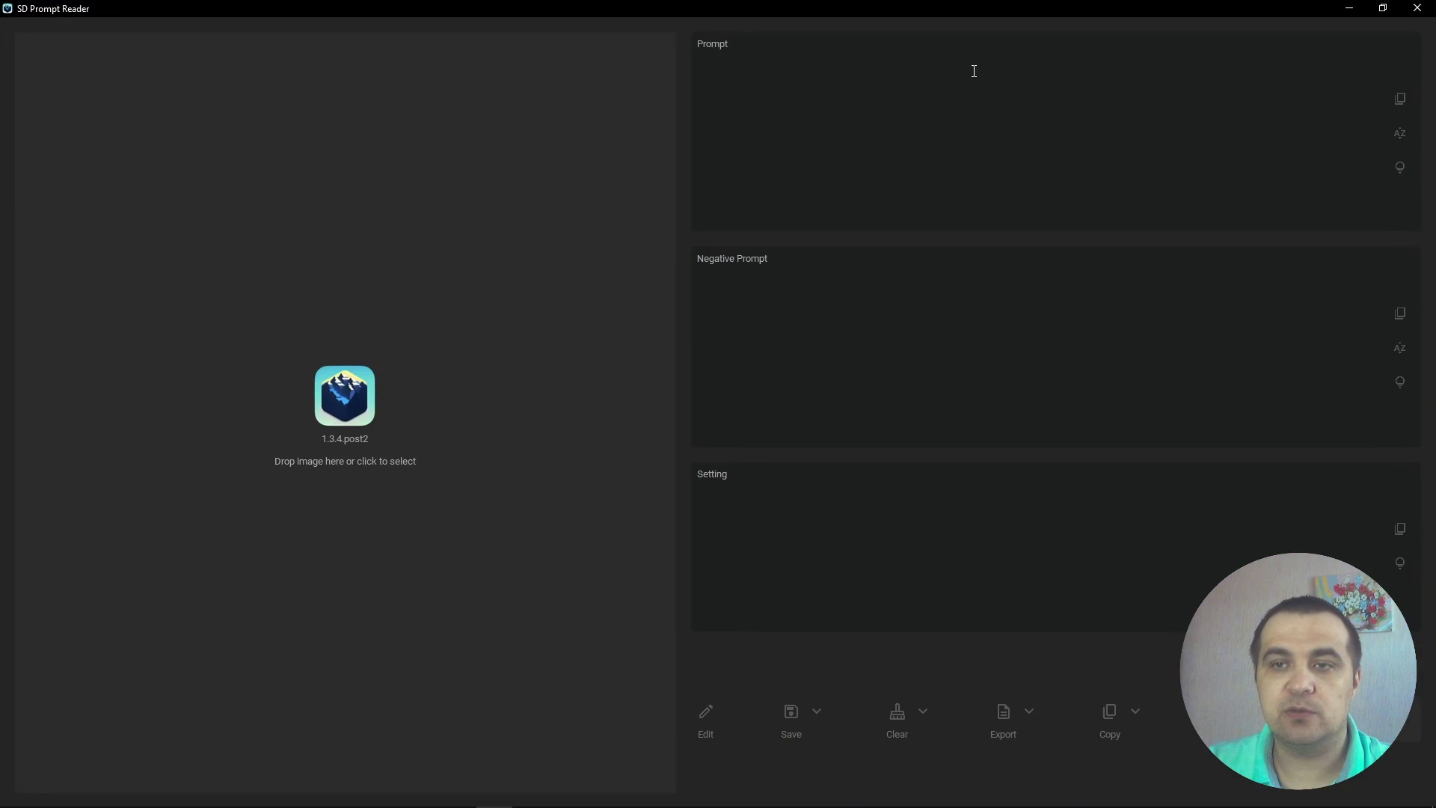
pyautogui.click(1382, 9)
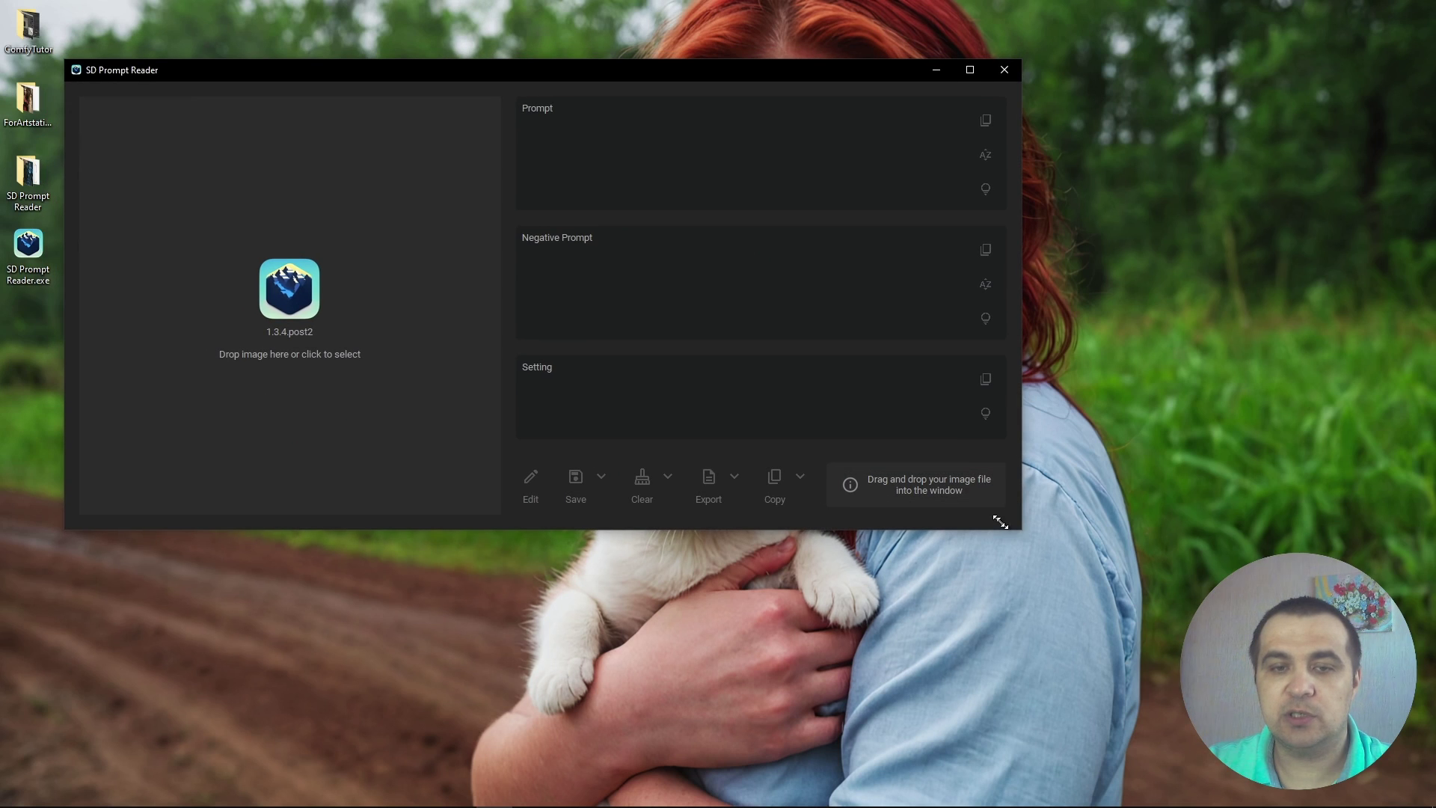
pyautogui.moveTo(1001, 522); pyautogui.dragTo(1035, 593)
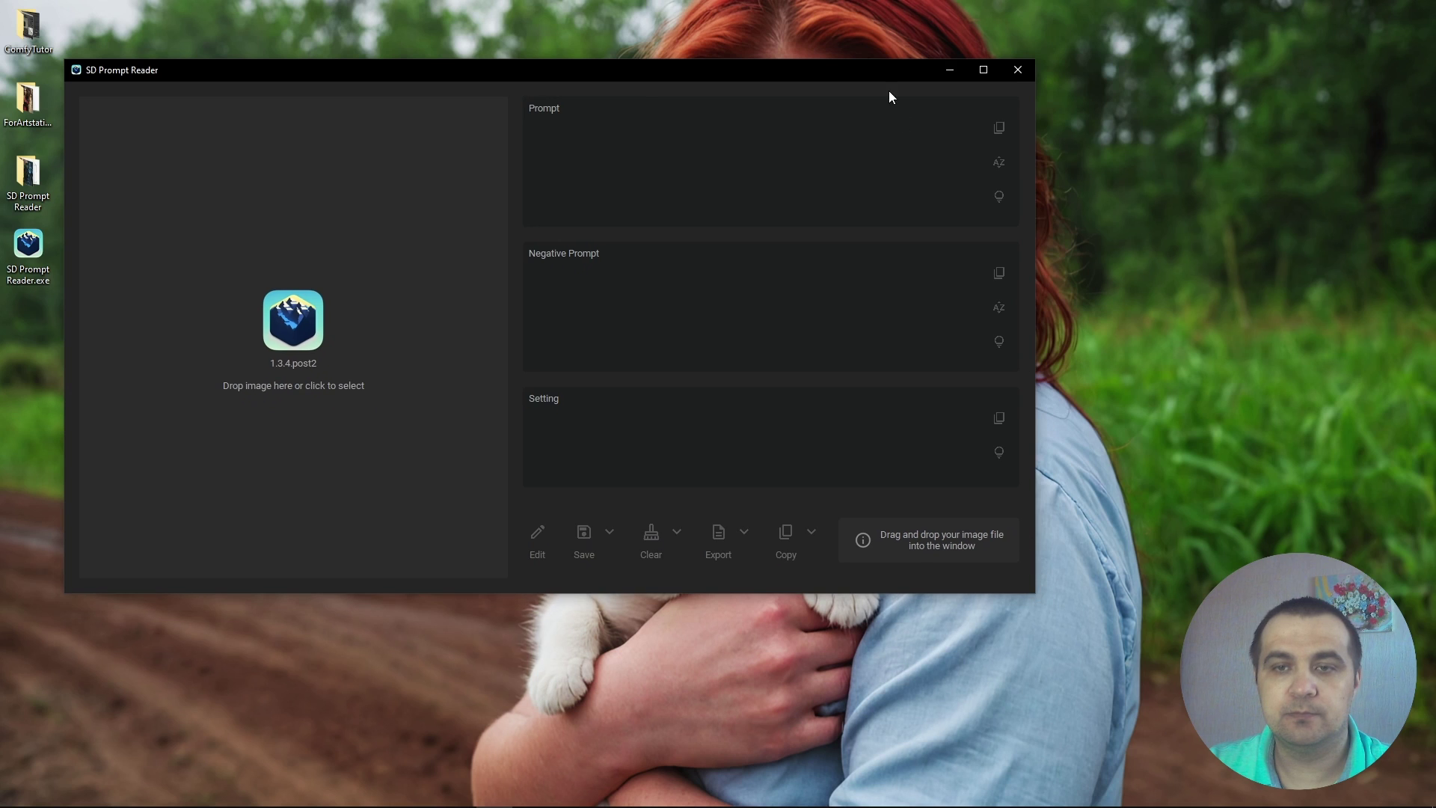
pyautogui.moveTo(861, 72); pyautogui.dragTo(1023, 147)
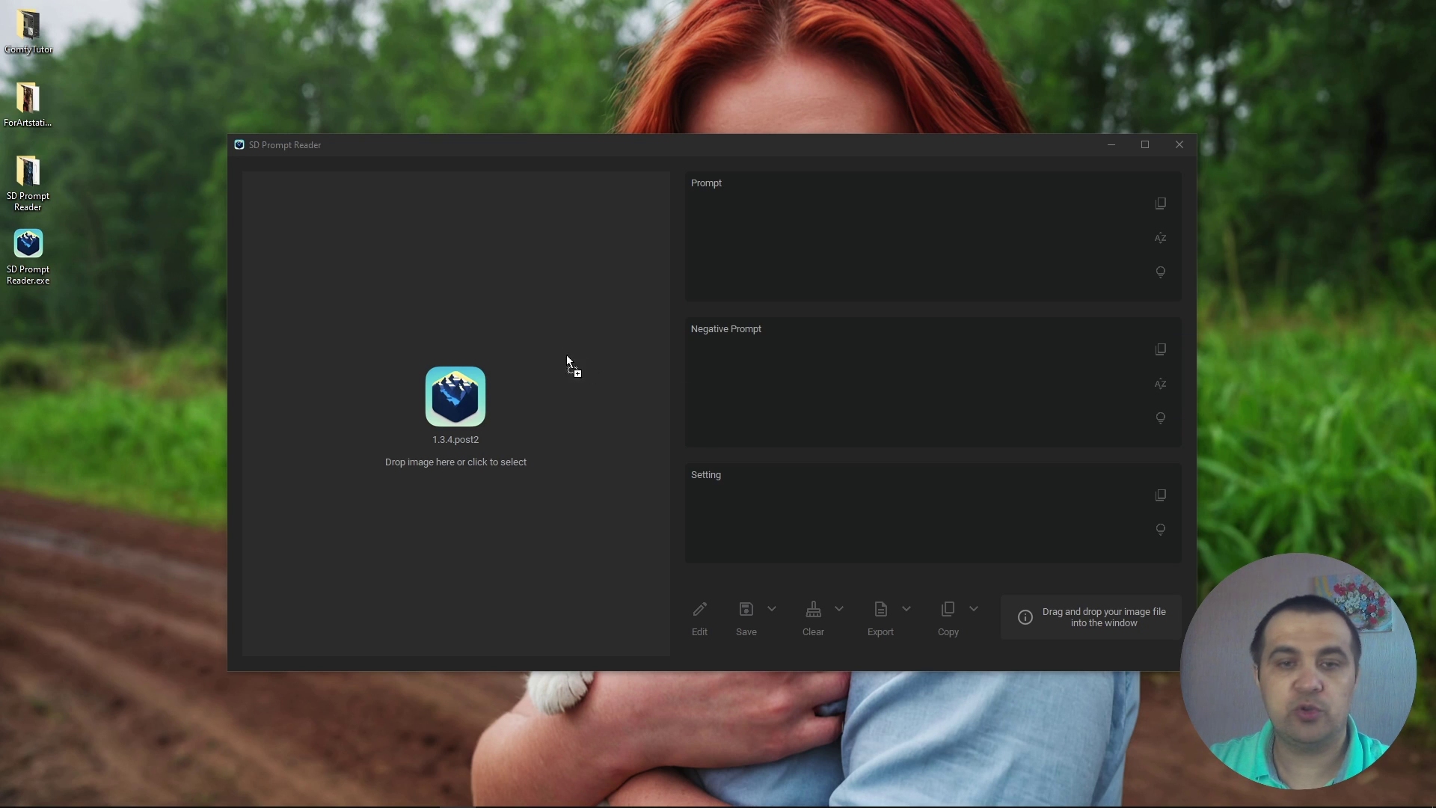
# Load the white car image 00285-4027971306.png into the reader, and open and cancel the image file selection dialog
pyautogui.moveTo(537, 340); pyautogui.dragTo(632, 425)
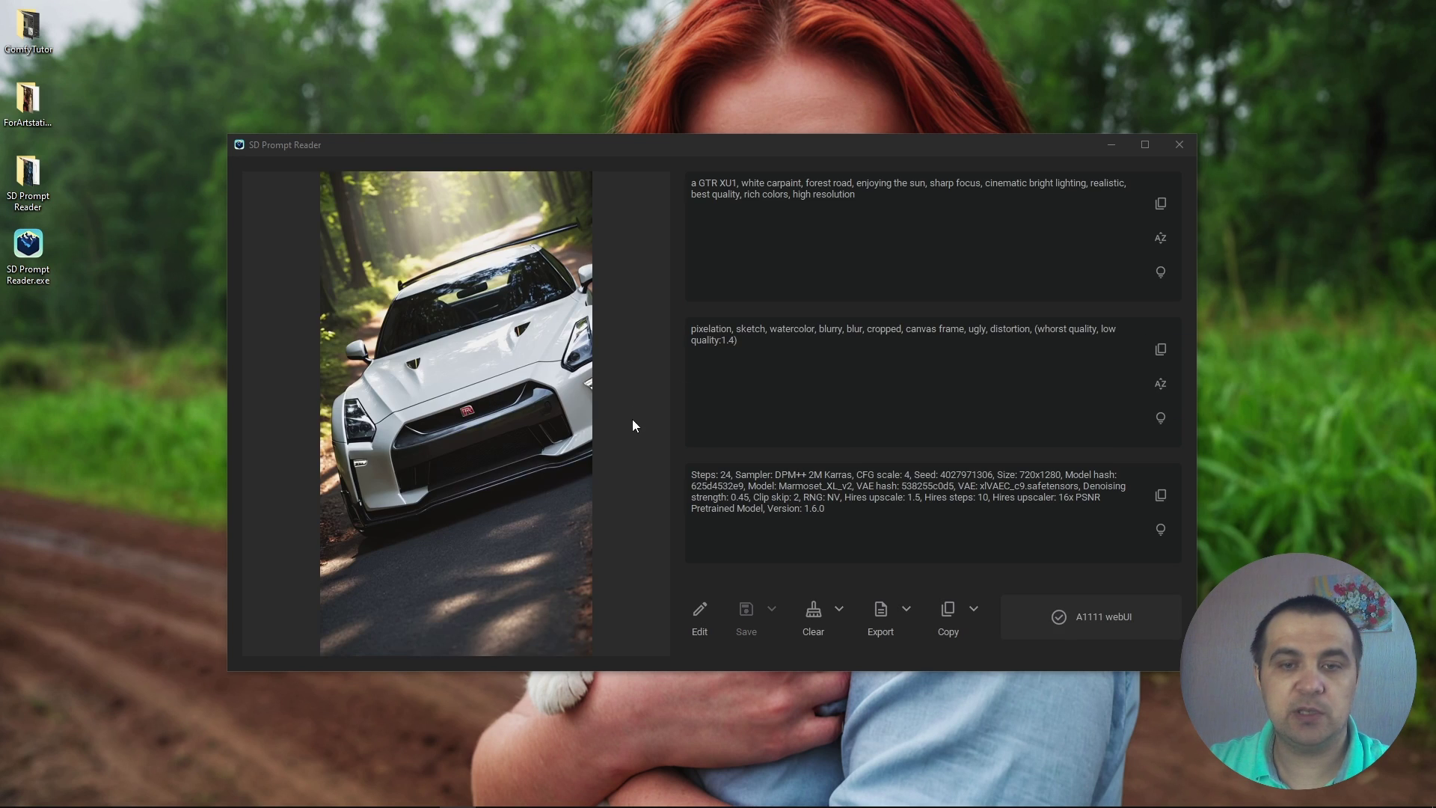
pyautogui.click(528, 356)
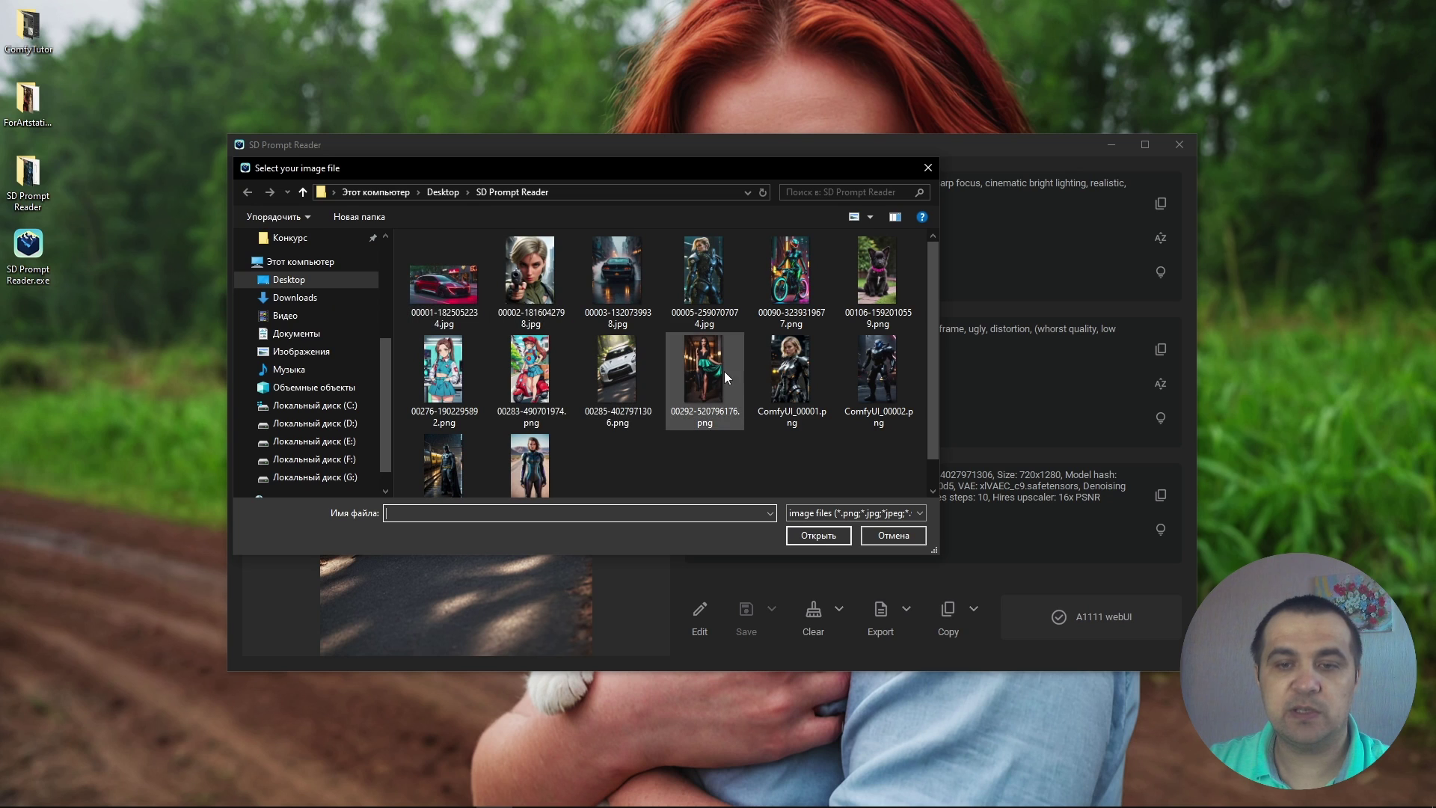
pyautogui.click(878, 534)
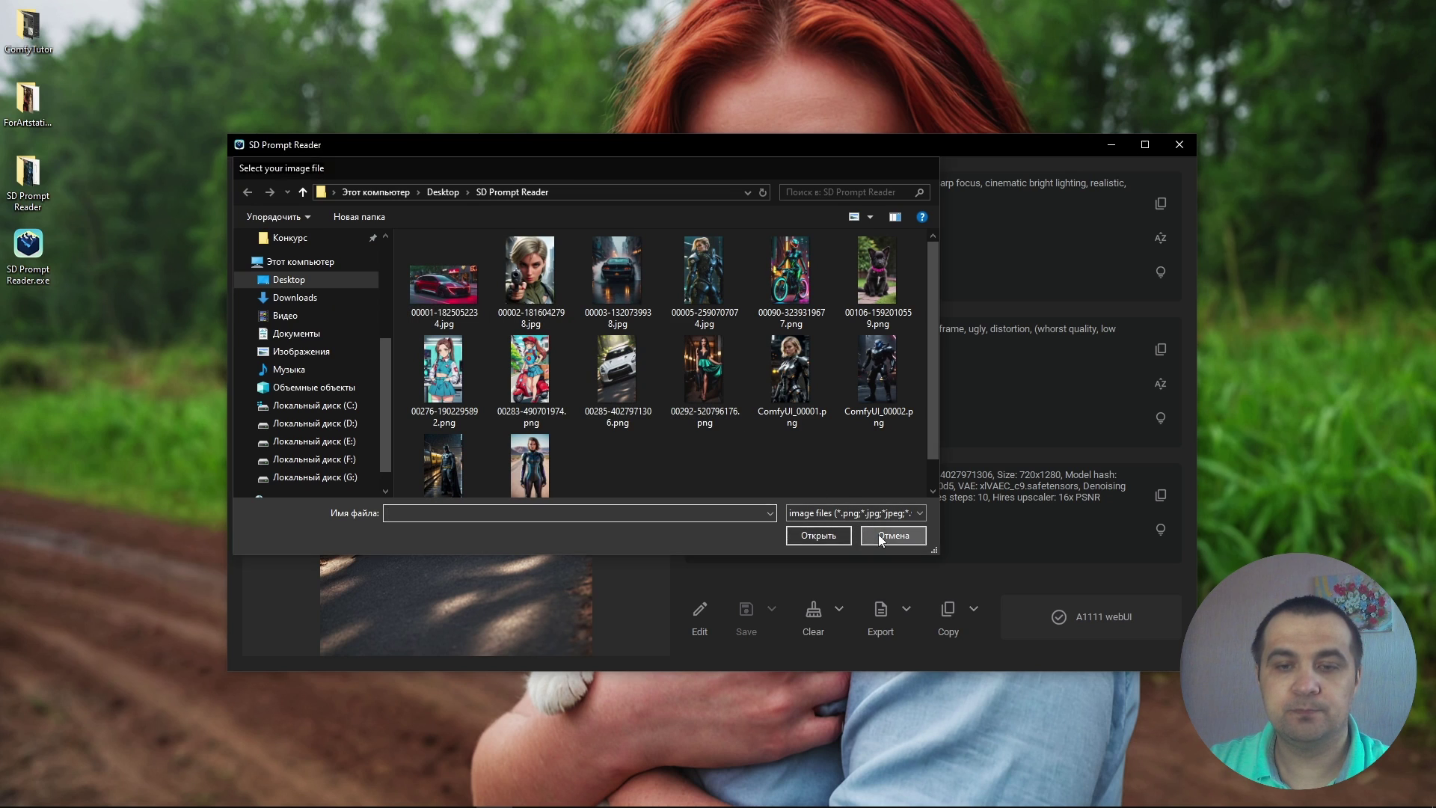
# Copy the car image's full generation data into the txt2img prompt of Stable Diffusion WebUI and apply it to the generation settings
pyautogui.hotkey('ctrl', 'c')
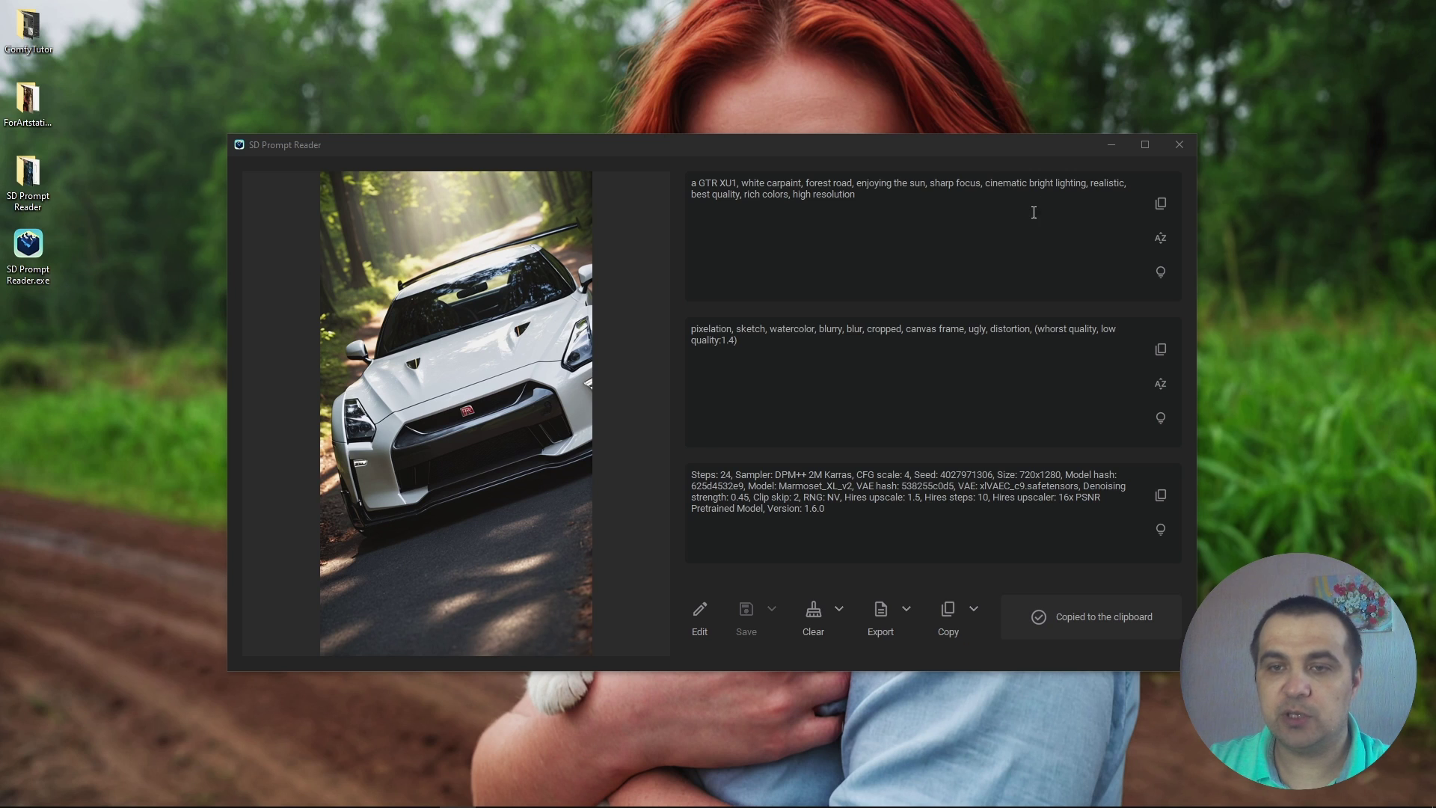
pyautogui.click(1164, 207)
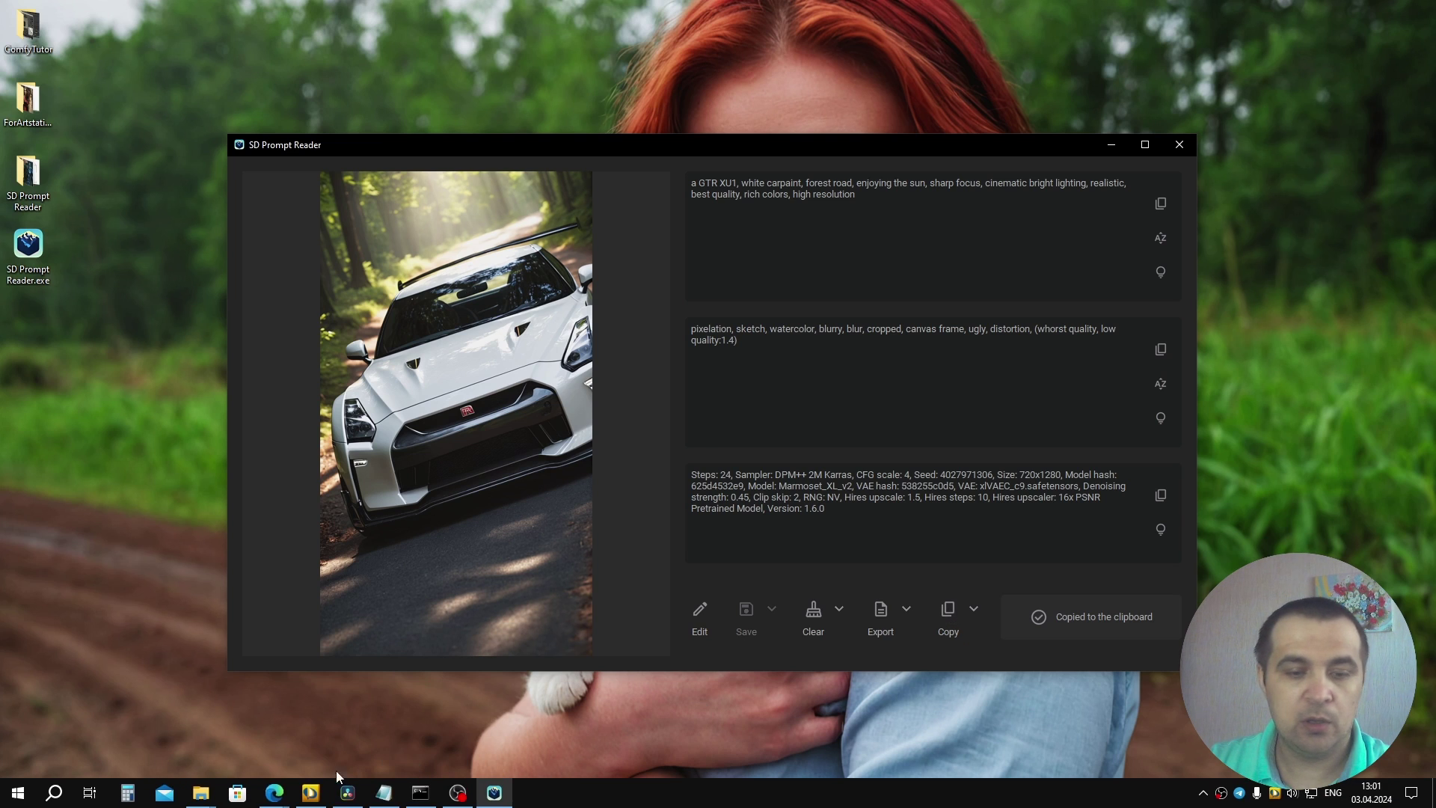
pyautogui.click(266, 803)
pyautogui.click(206, 727)
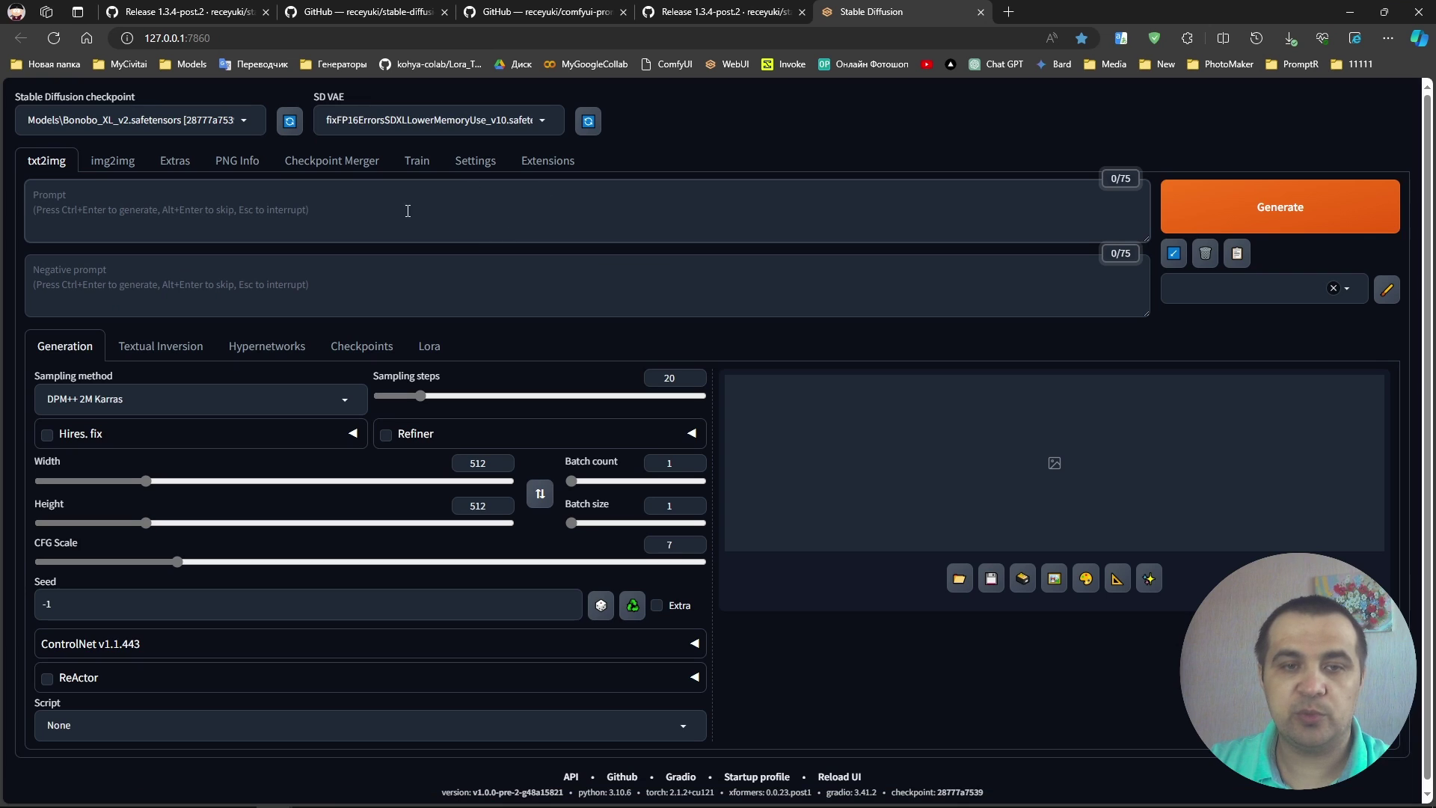
pyautogui.rightClick(412, 198)
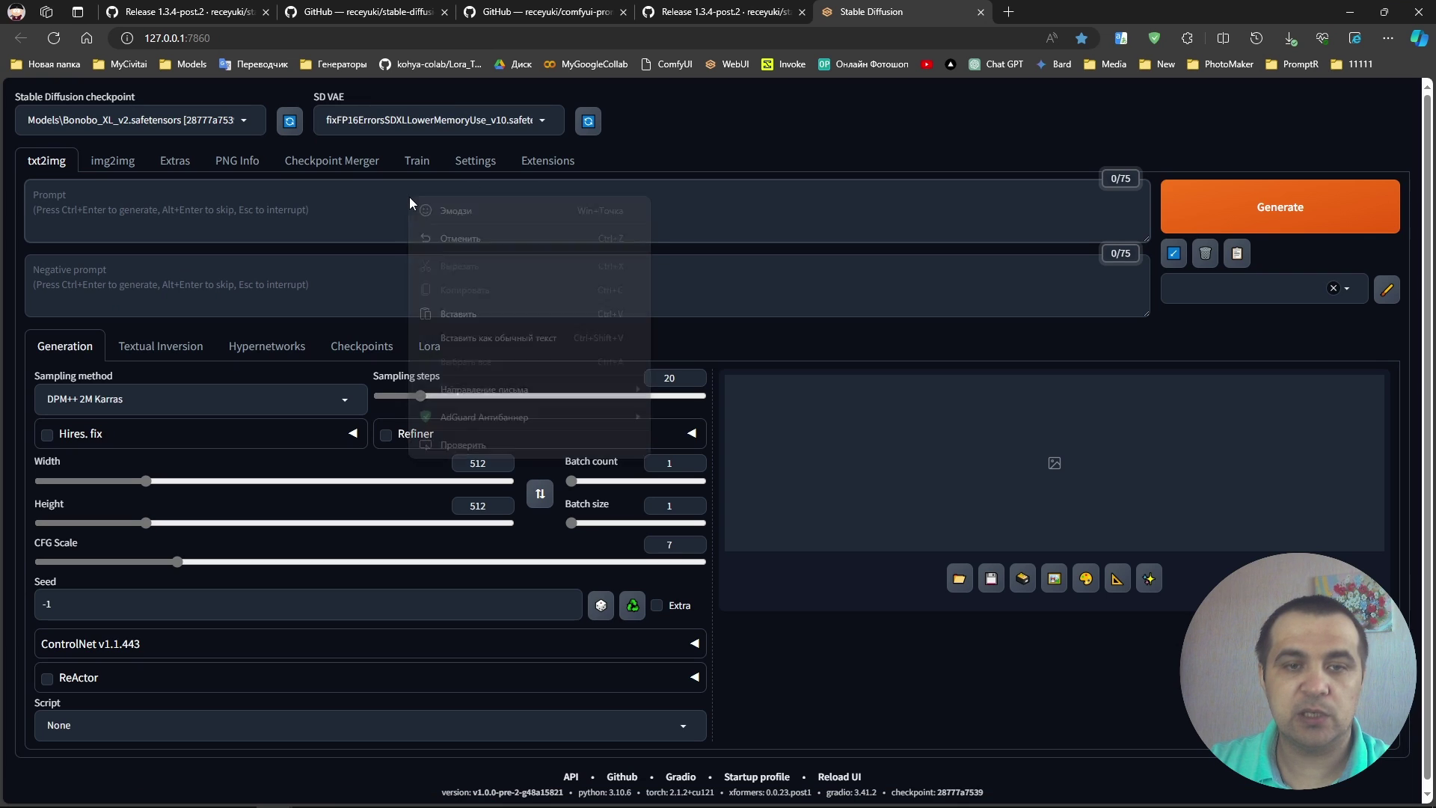
pyautogui.click(463, 314)
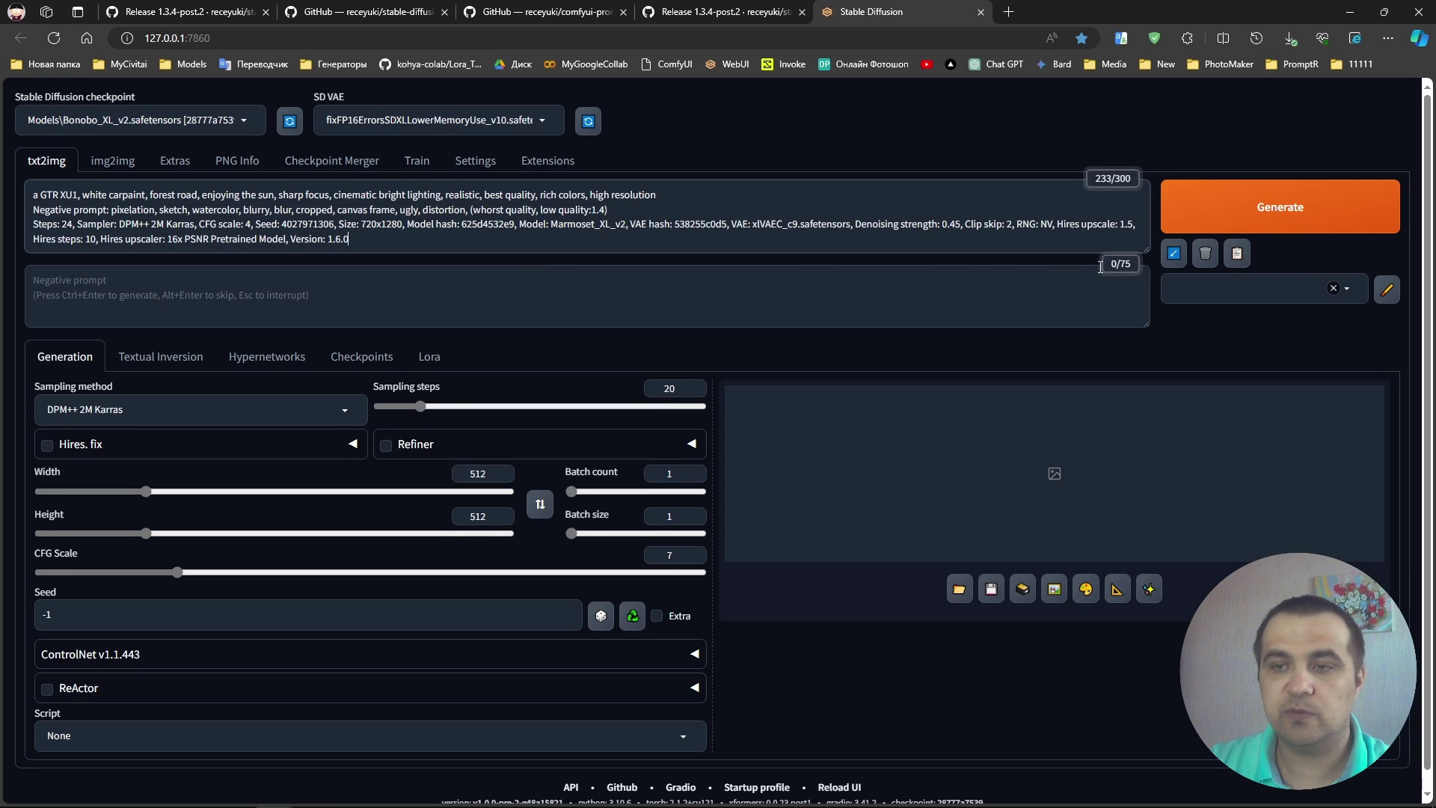
pyautogui.click(1175, 254)
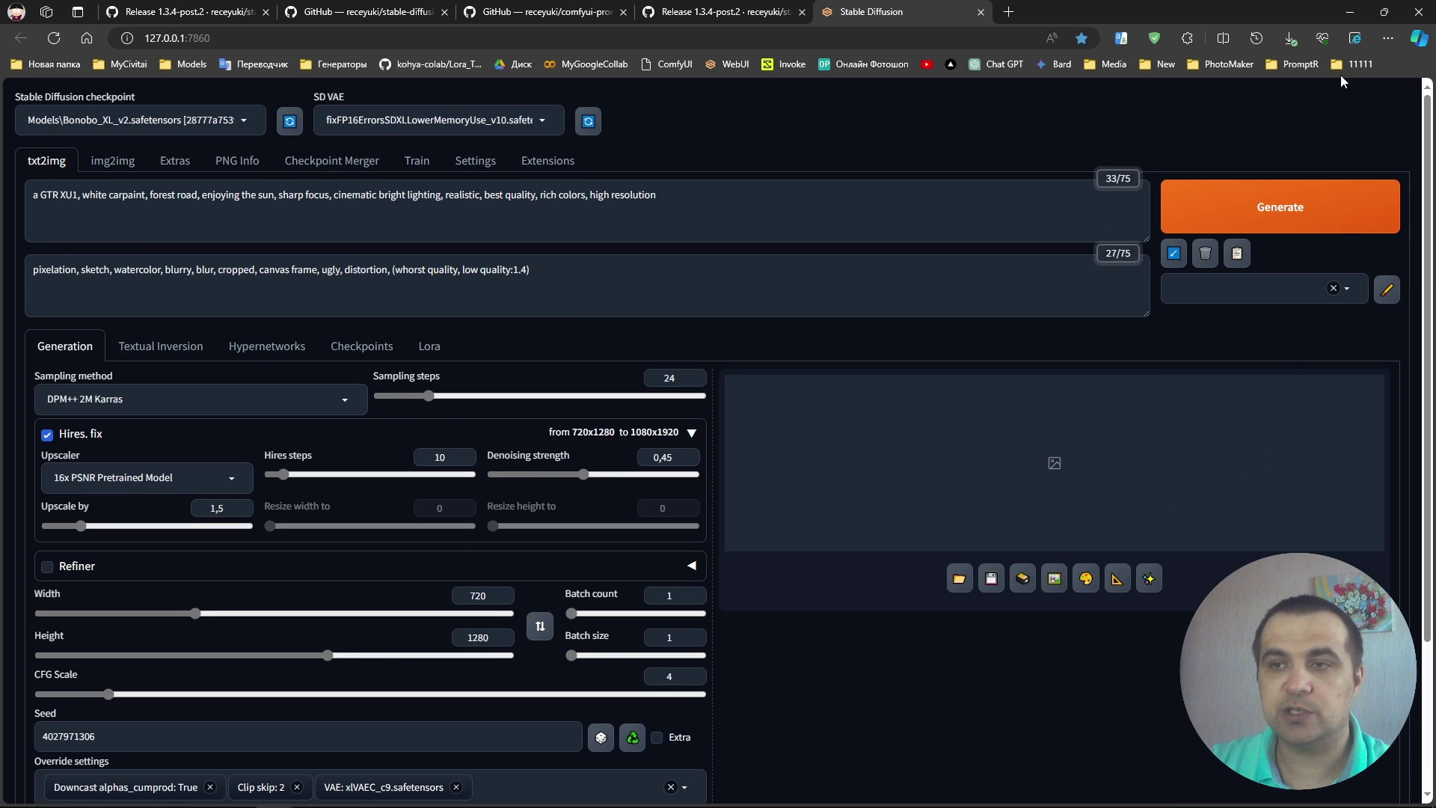
# Return to SD Prompt Reader and cycle the positive prompt's sorting through ascending and descending back to the original order
pyautogui.click(1350, 12)
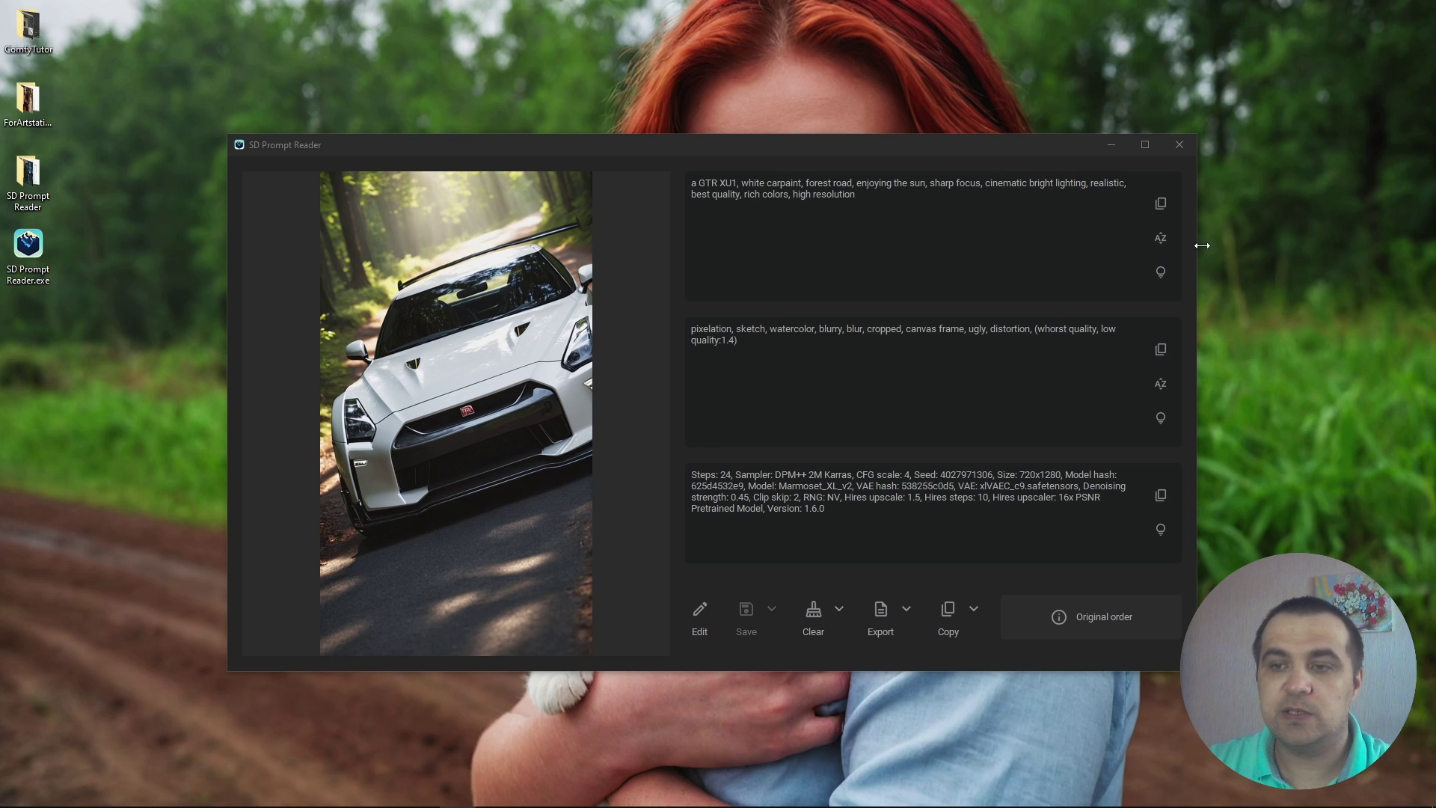
pyautogui.click(1166, 241)
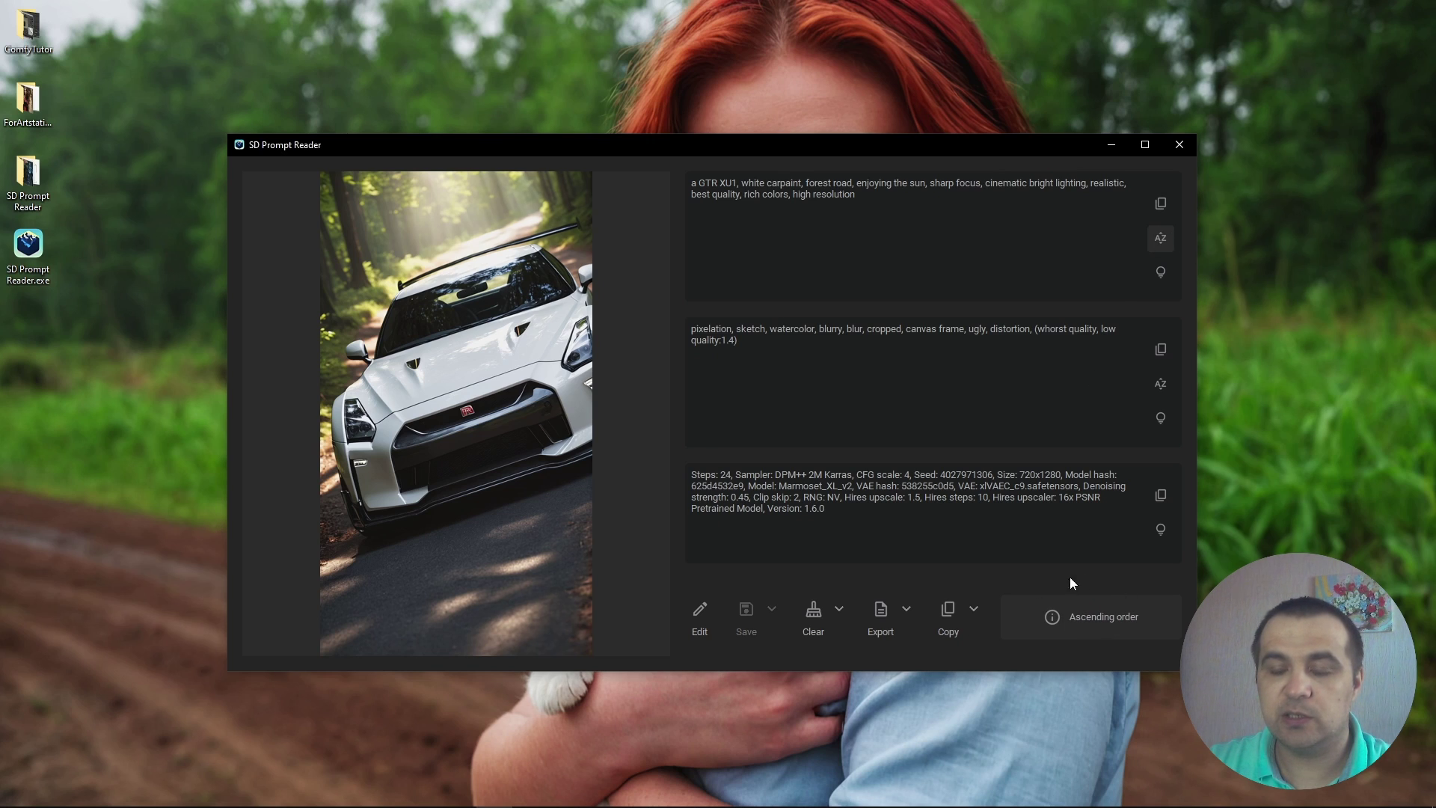
pyautogui.click(1160, 239)
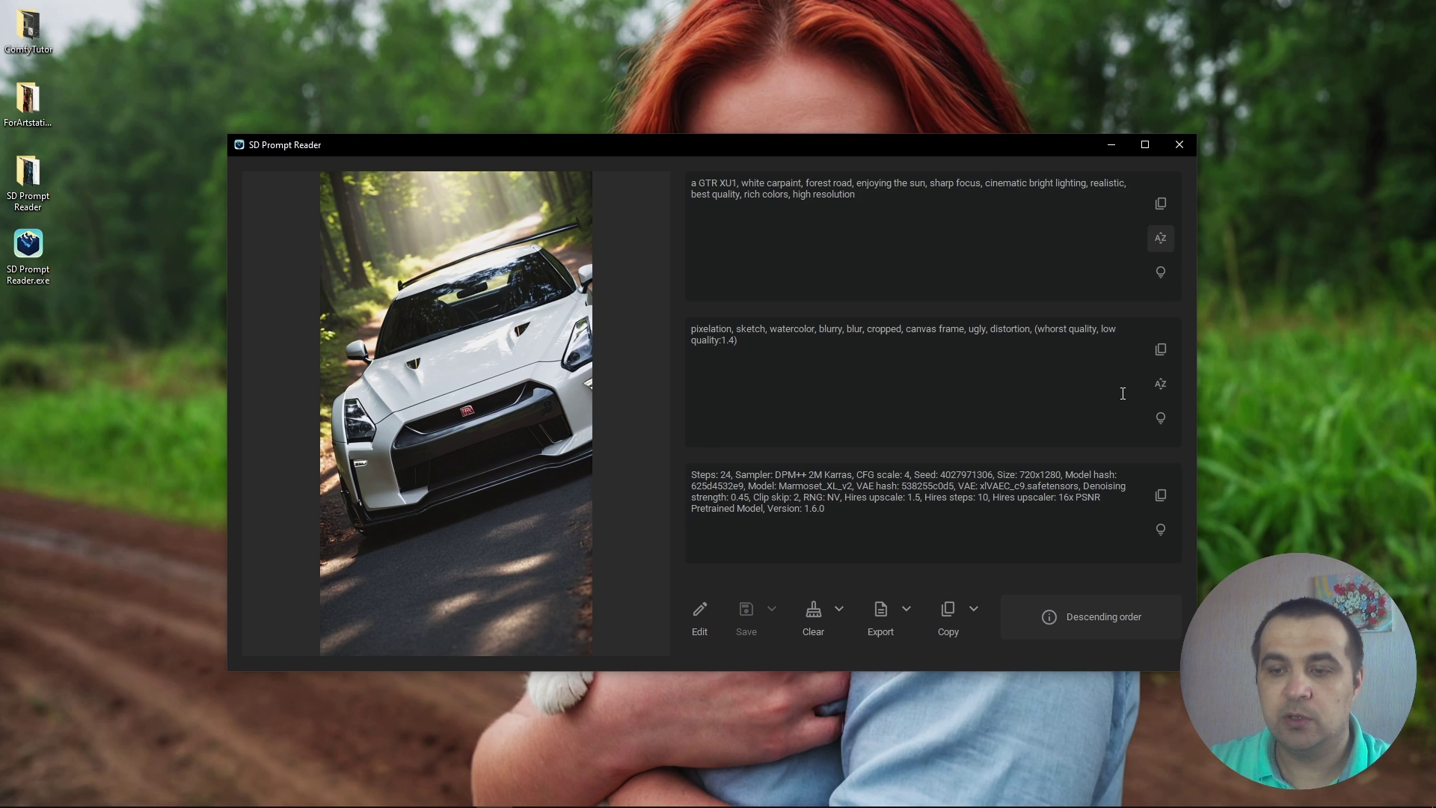
pyautogui.click(1163, 241)
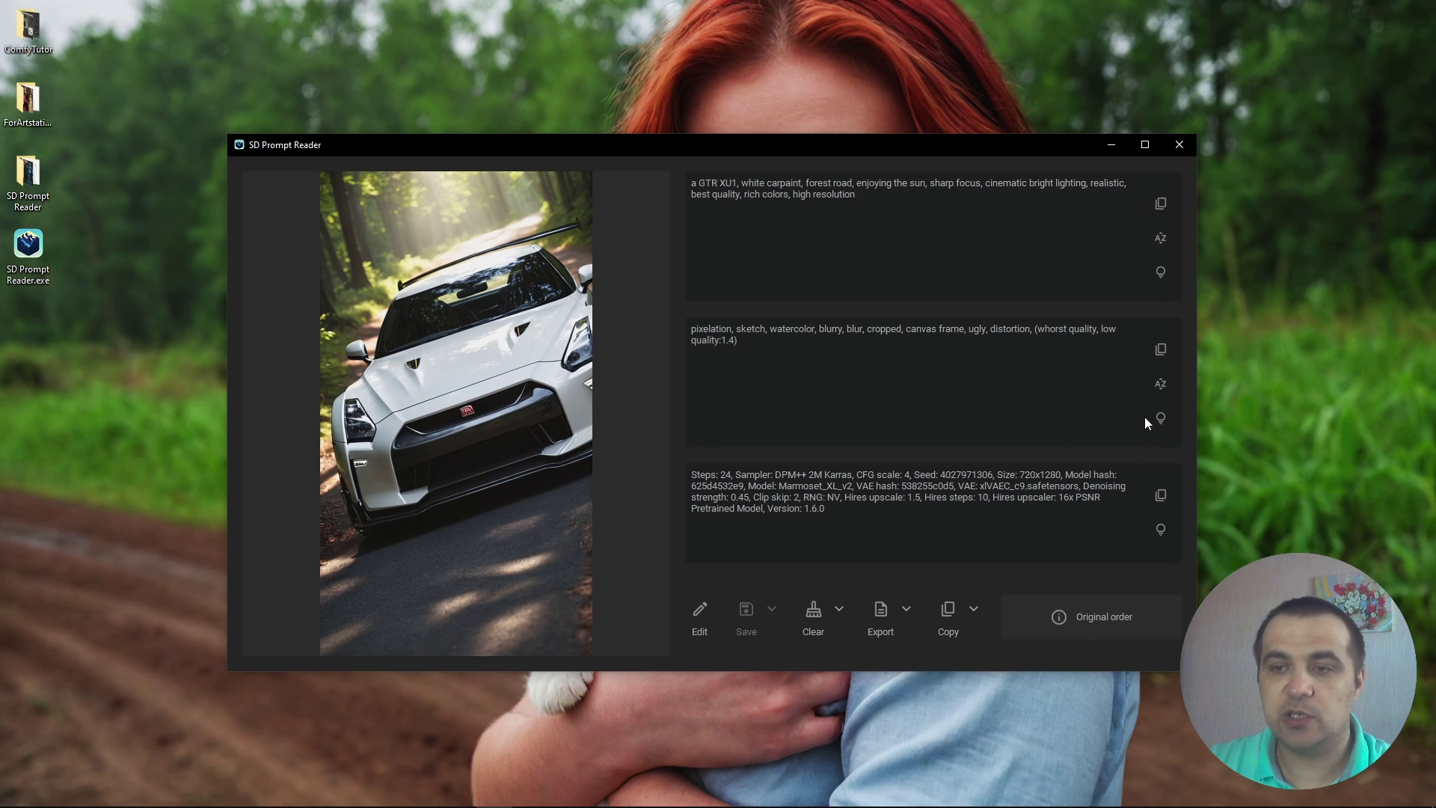
# View the positive prompt in vertical orientation with ascending, descending and original sorting, and restore its normal horizontal layout
pyautogui.click(1161, 274)
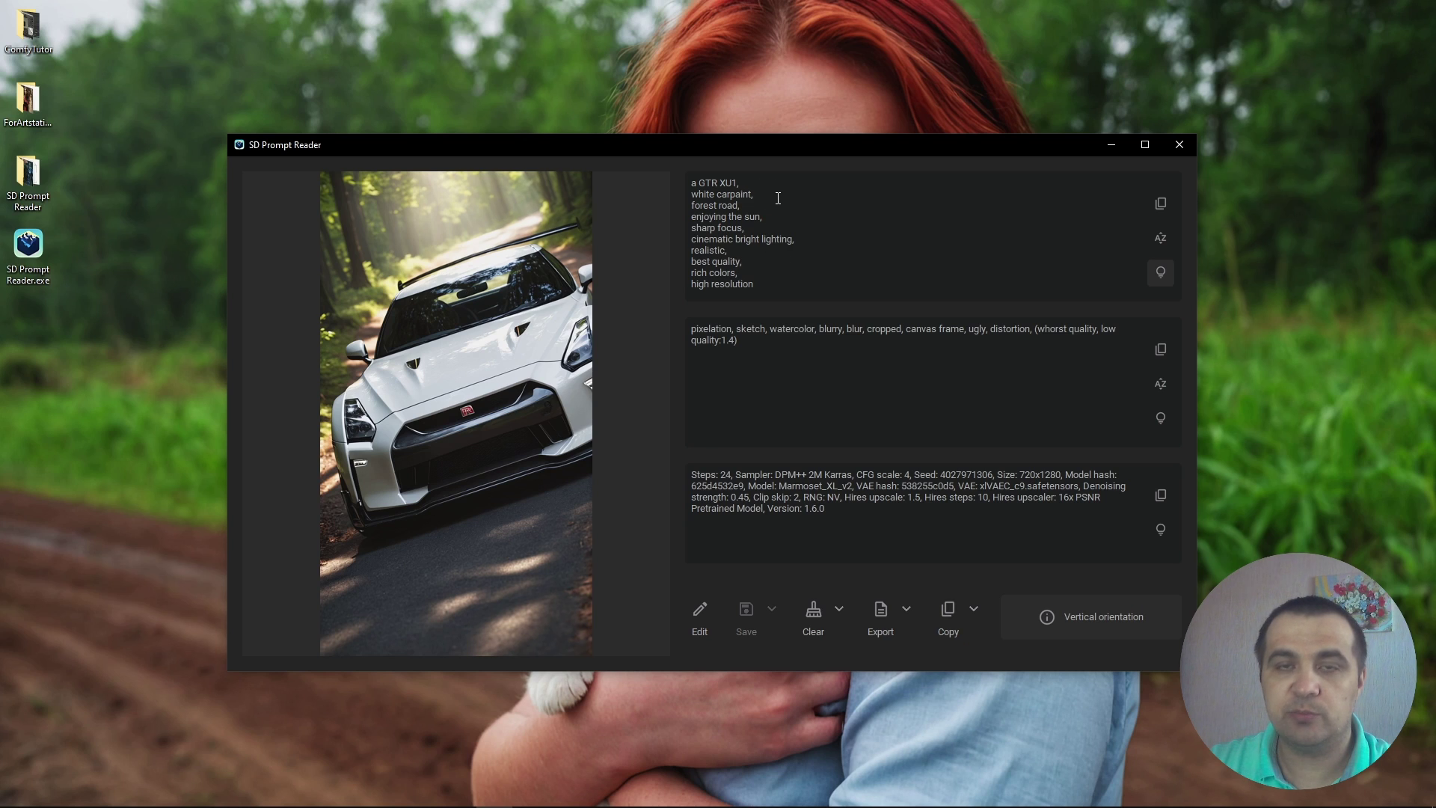
pyautogui.click(1161, 239)
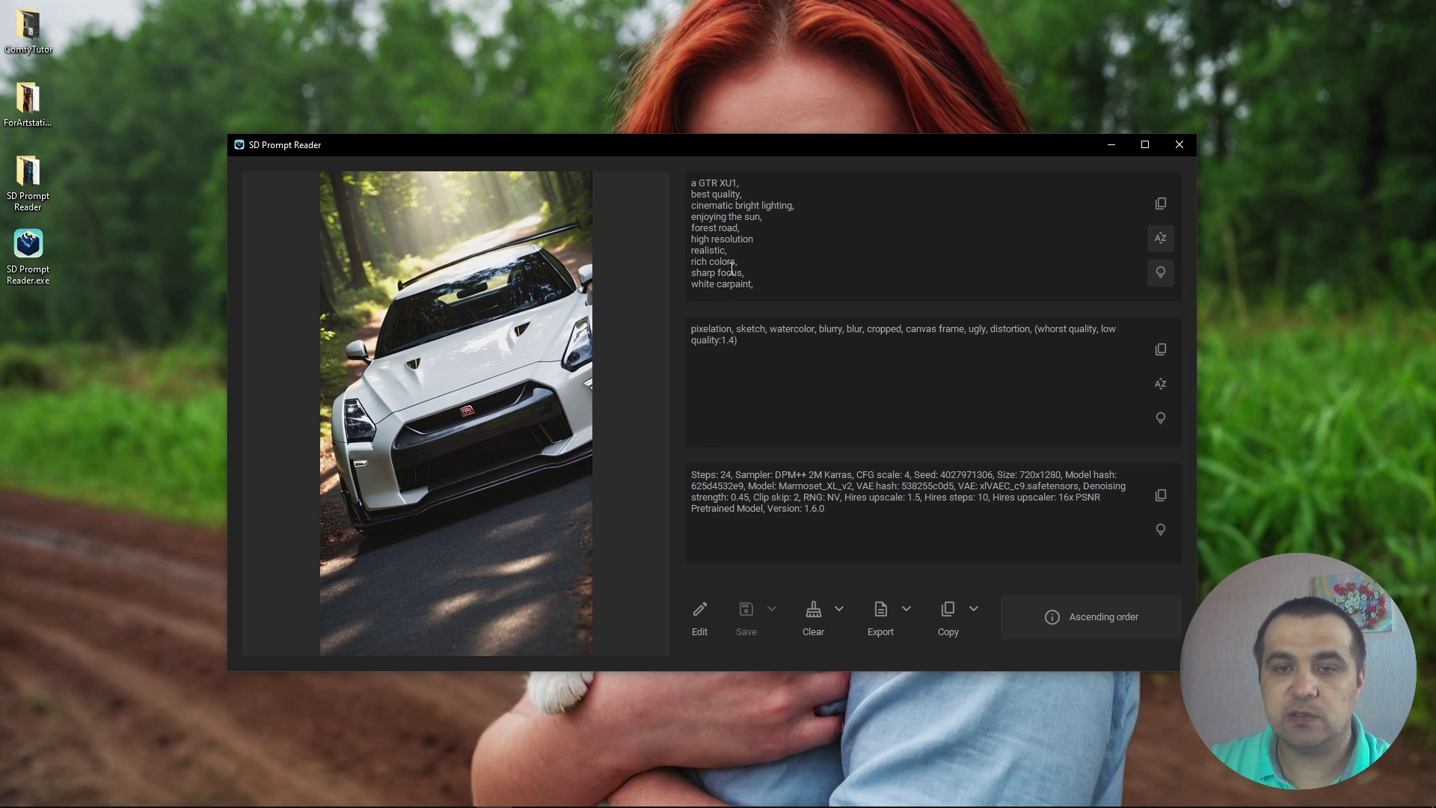
pyautogui.click(1161, 238)
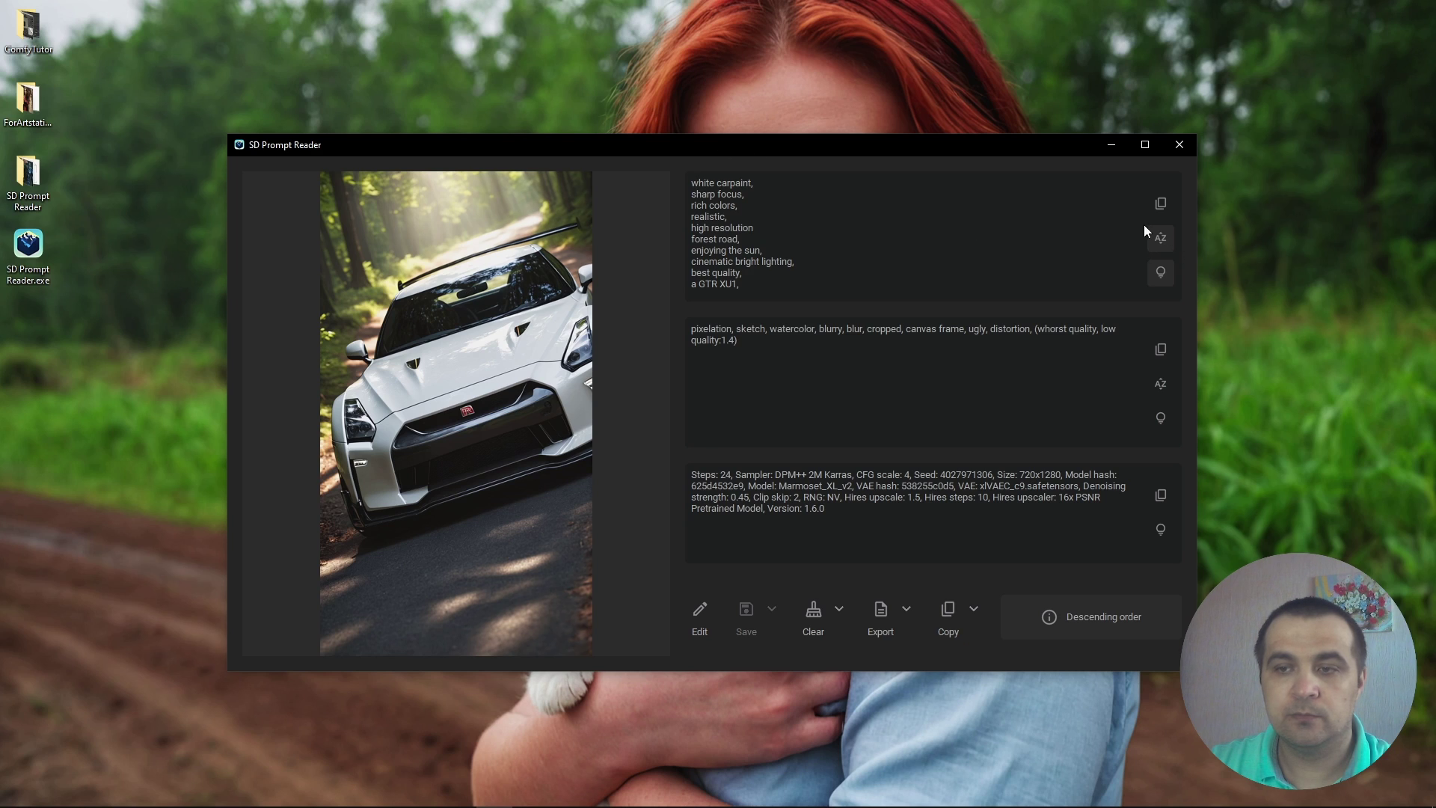
pyautogui.click(1160, 240)
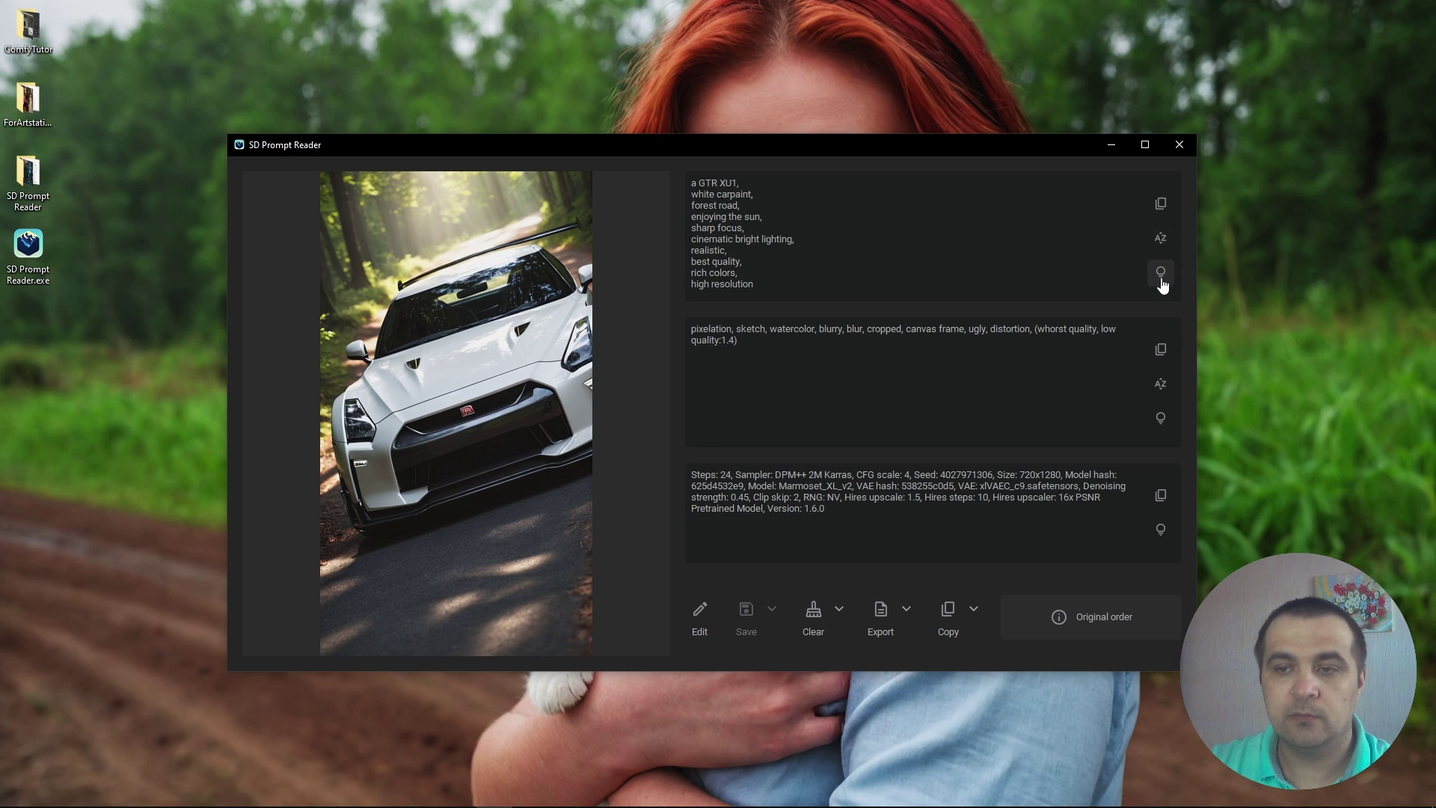
pyautogui.click(1161, 278)
pyautogui.click(1366, 536)
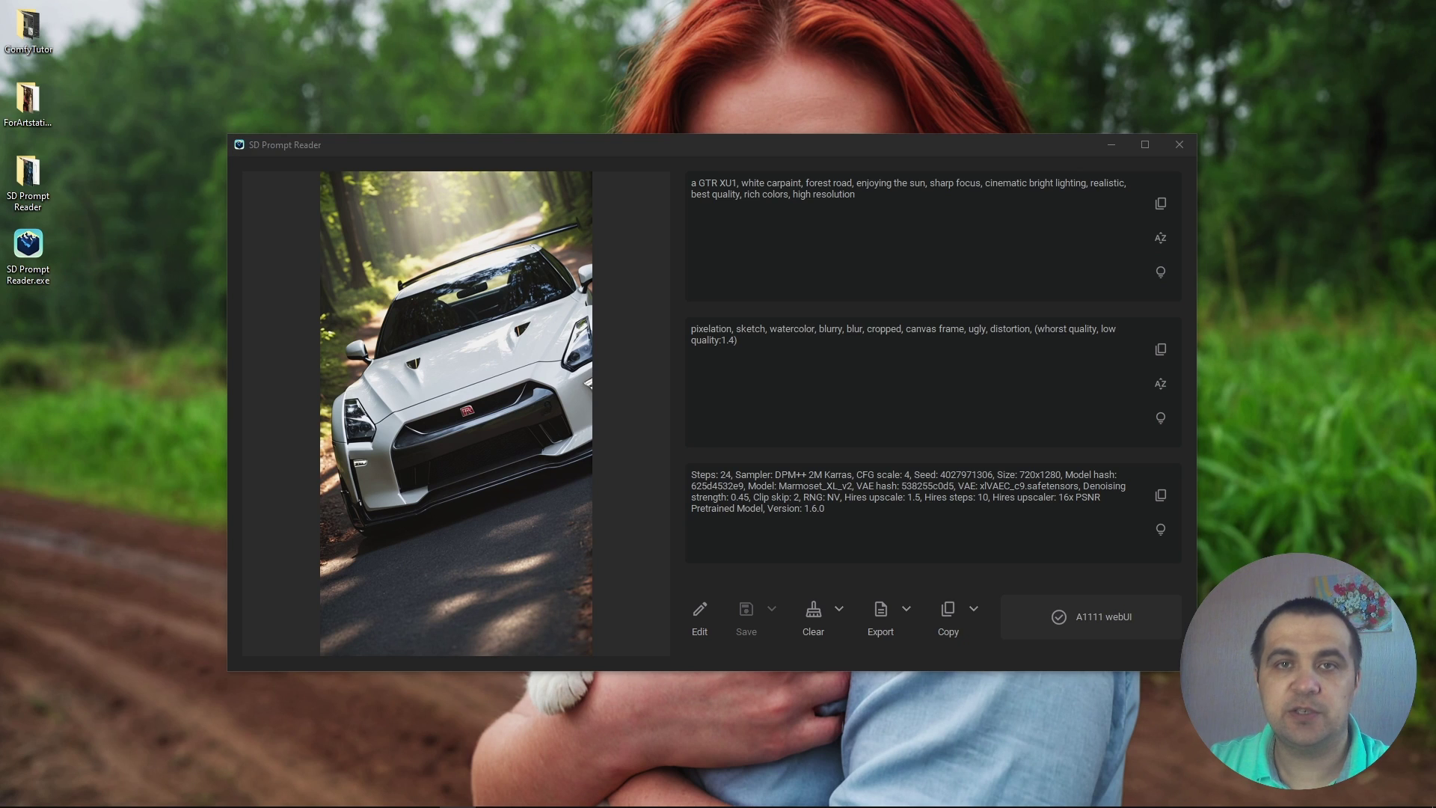
# View the image's generation settings in simple mode and switch them back to normal mode
pyautogui.click(1160, 532)
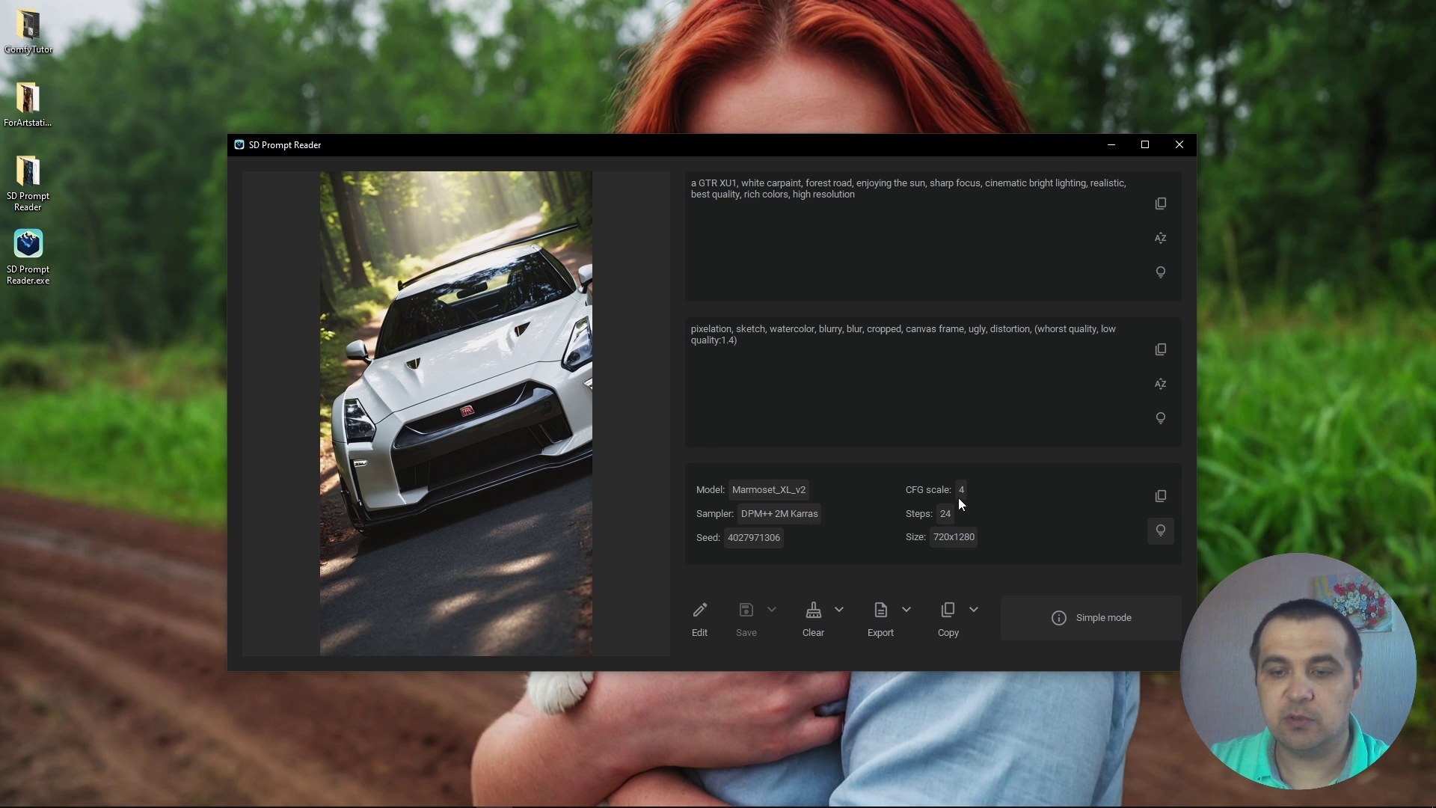
pyautogui.click(1160, 531)
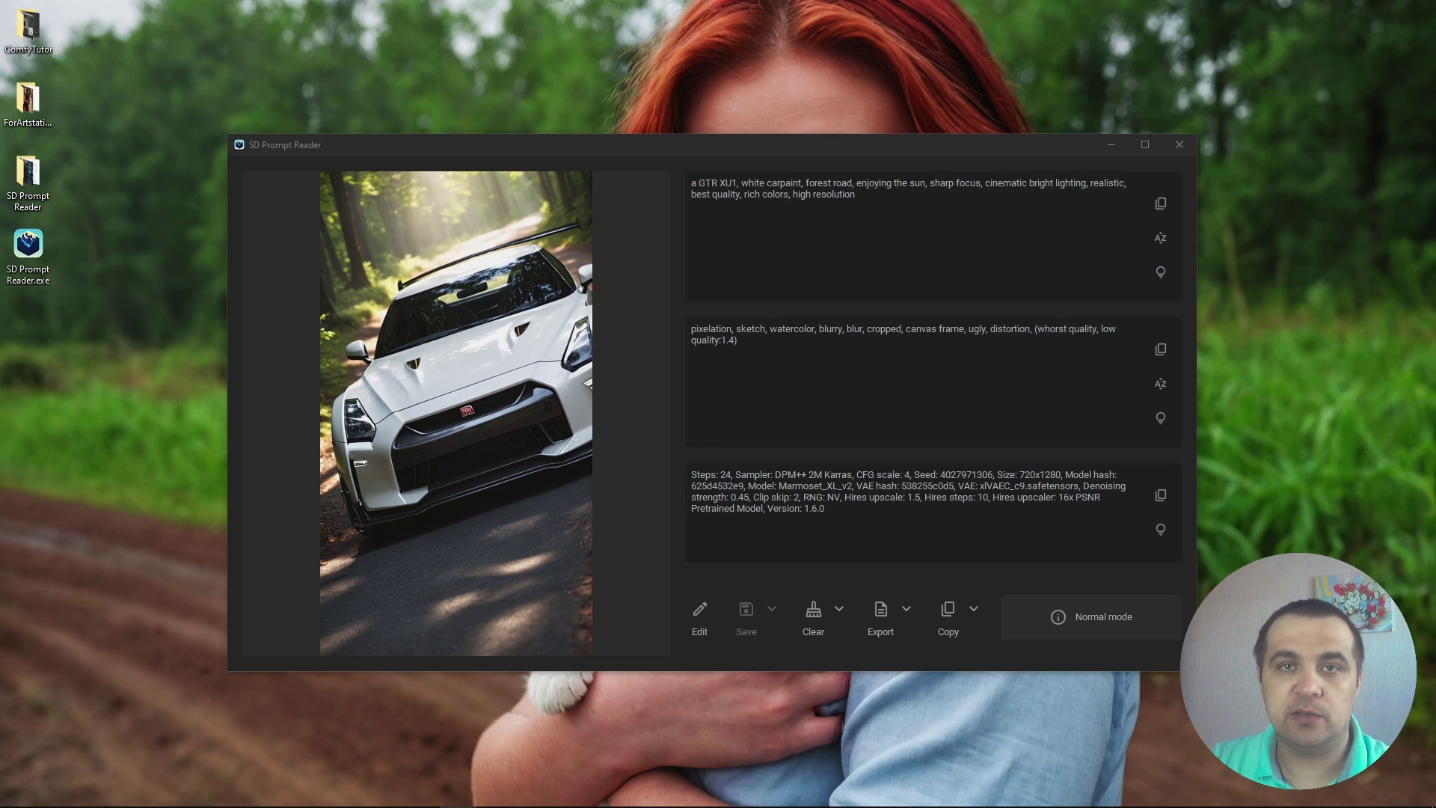
# Insert "Concept car, " at the start of the positive prompt in edit mode and save by overwriting the original image
pyautogui.click(700, 614)
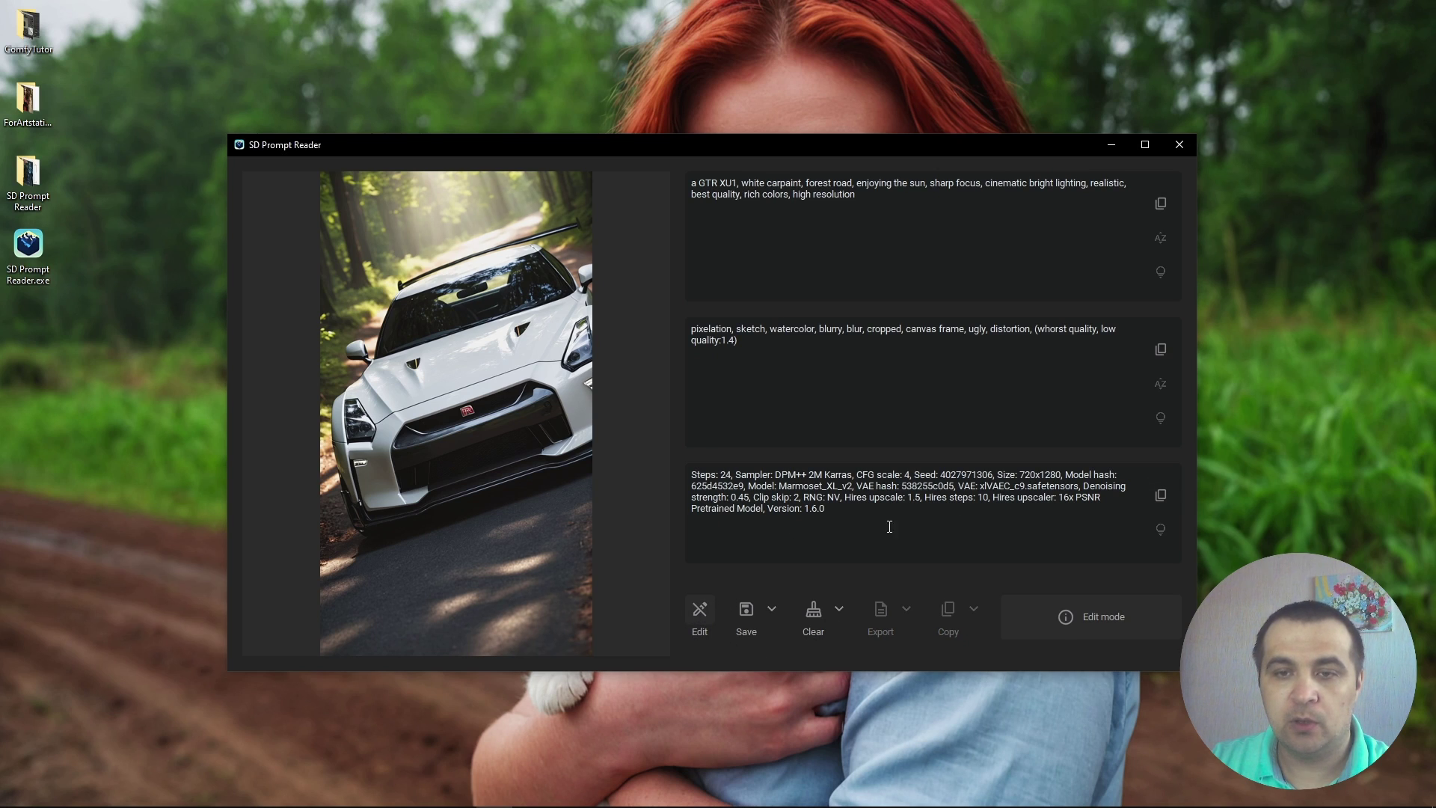
pyautogui.click(693, 187)
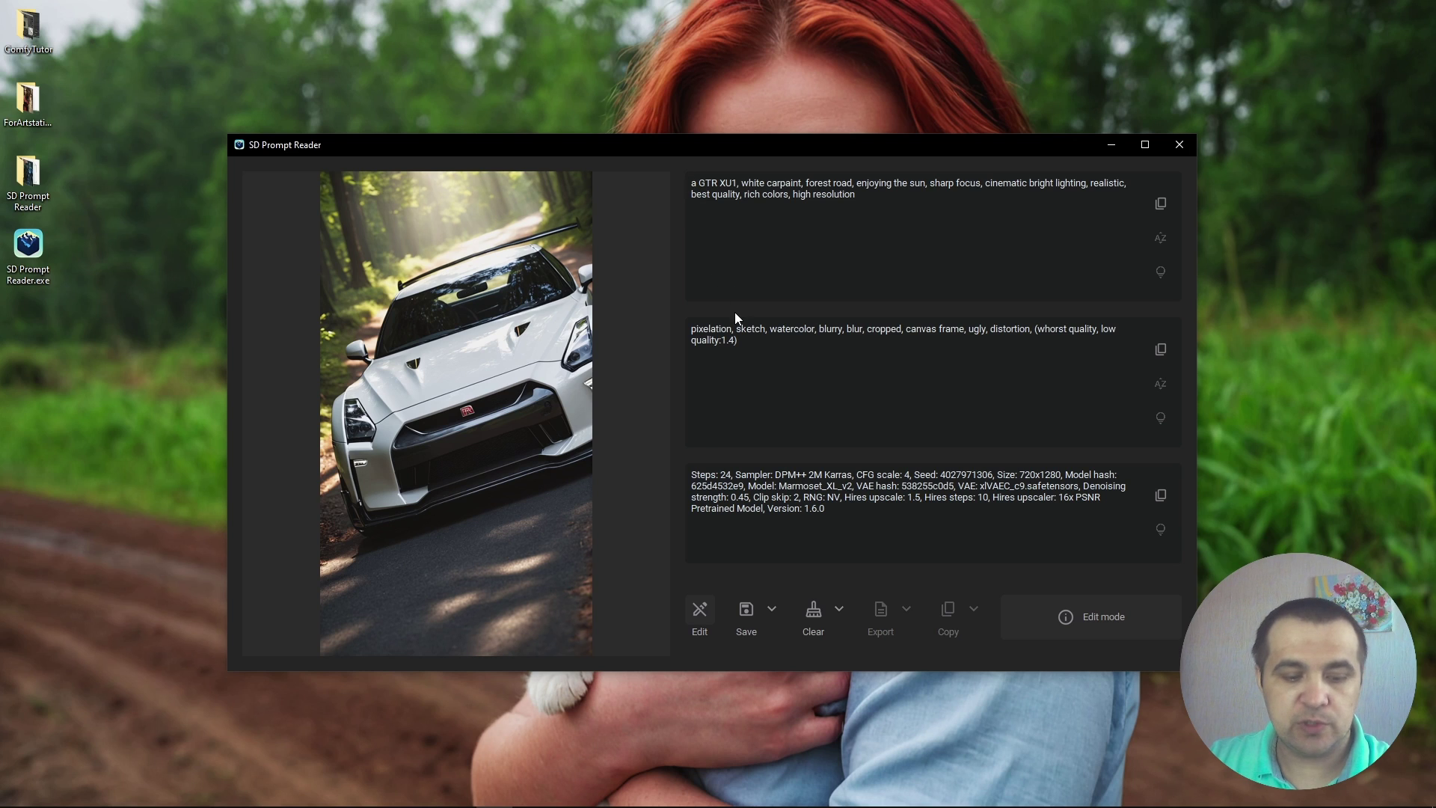
pyautogui.write('Co')
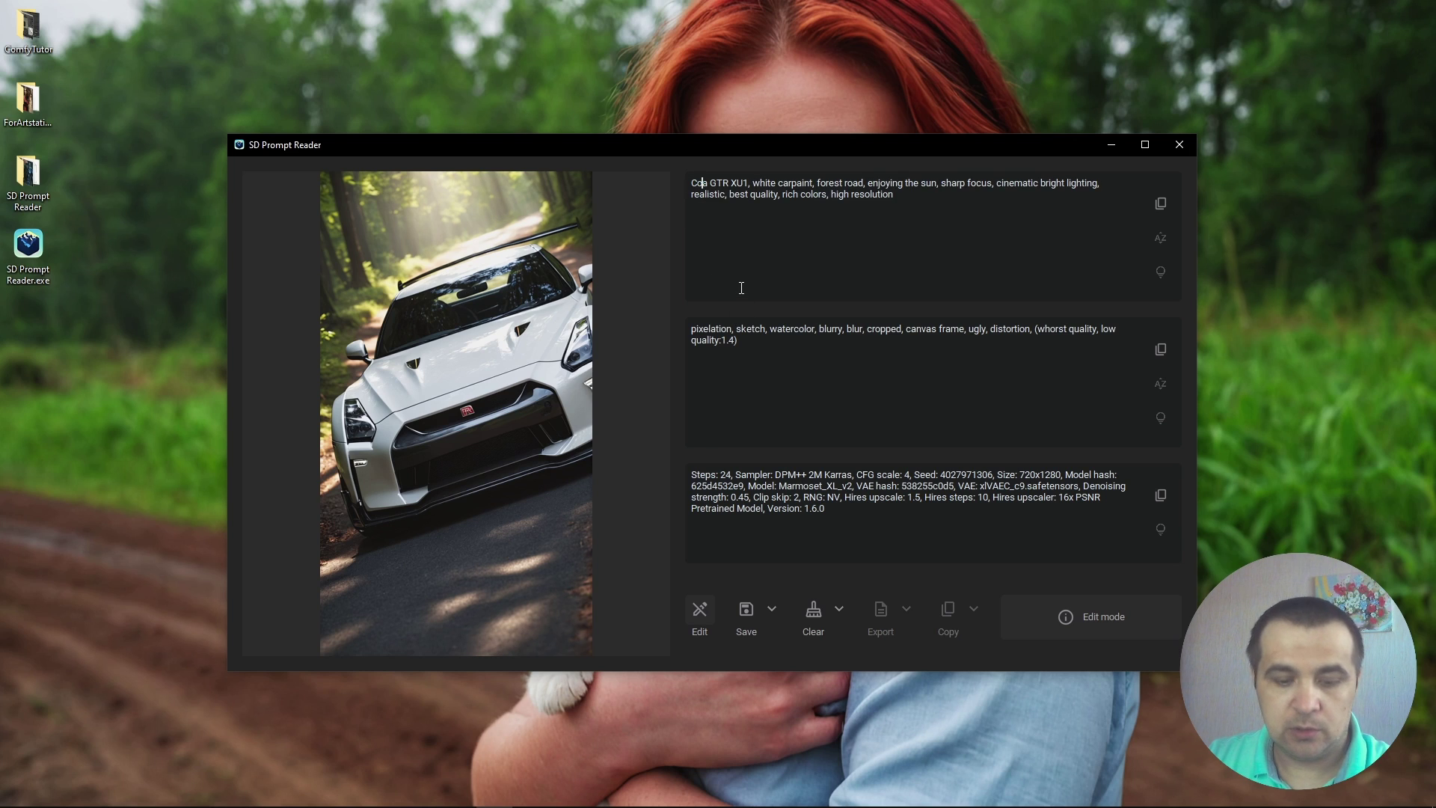
pyautogui.write('ncept car,')
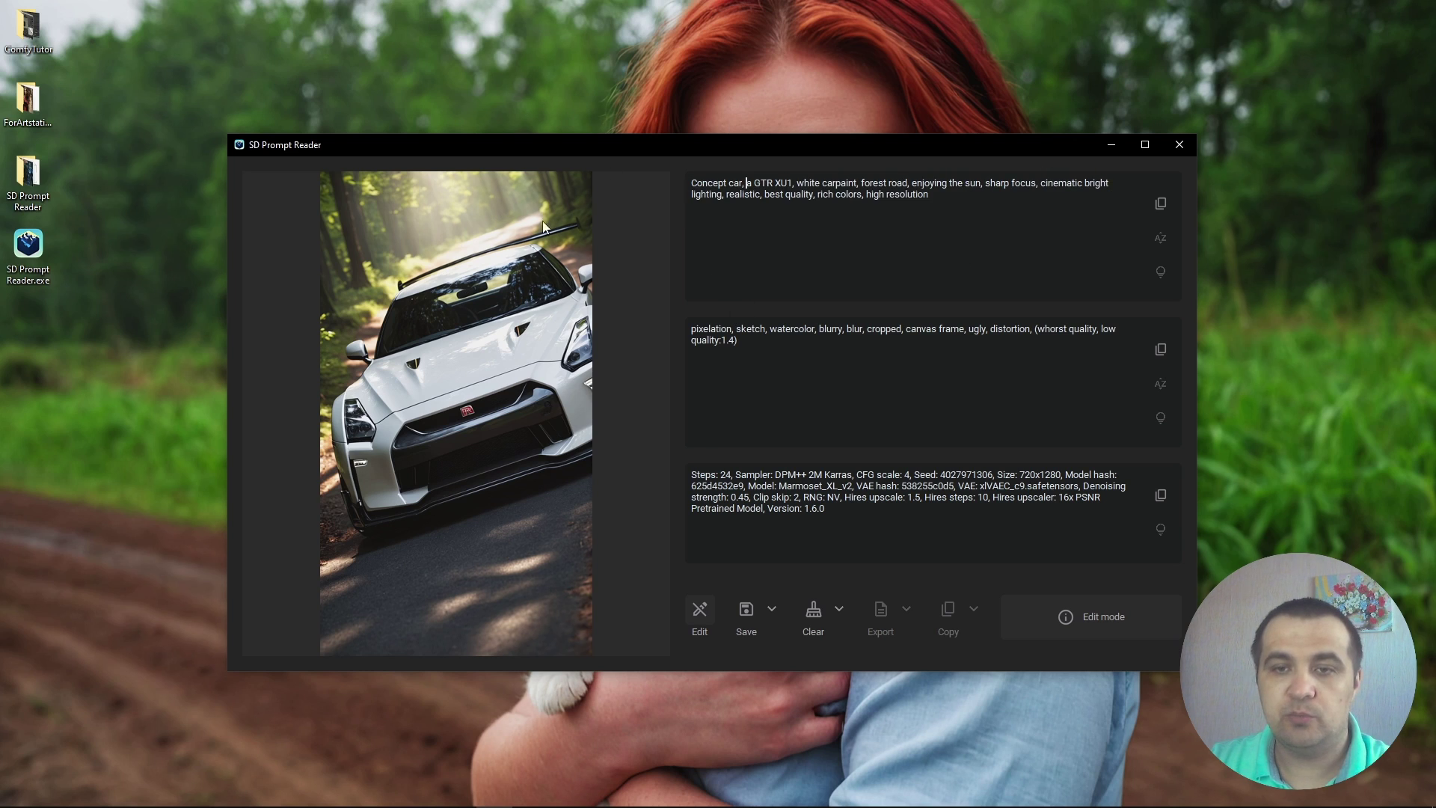
pyautogui.click(773, 620)
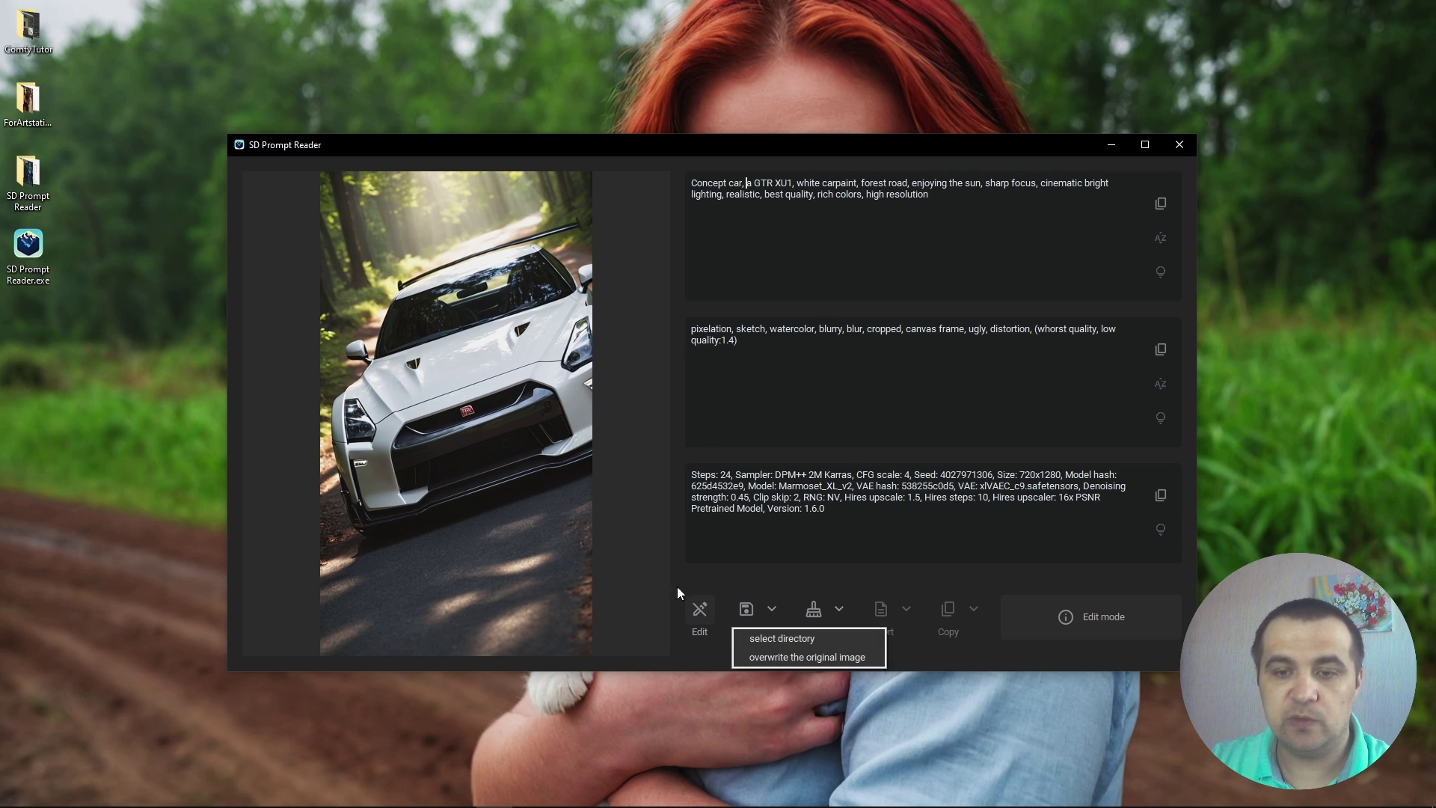
pyautogui.click(781, 657)
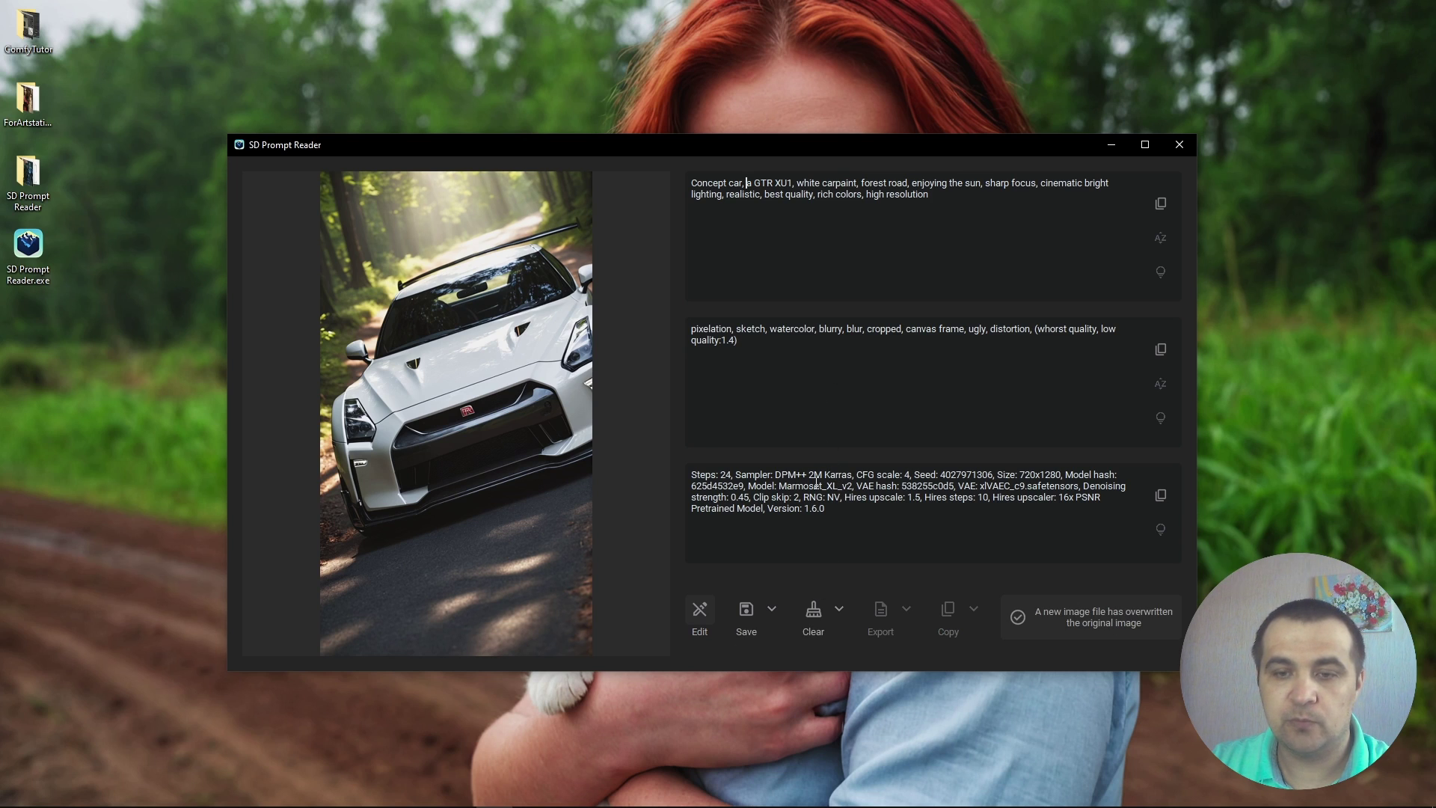
# Load 00283-490701974.png and reopen the white car image 00285-4027971306.png to check its saved positive prompt
pyautogui.click(572, 452)
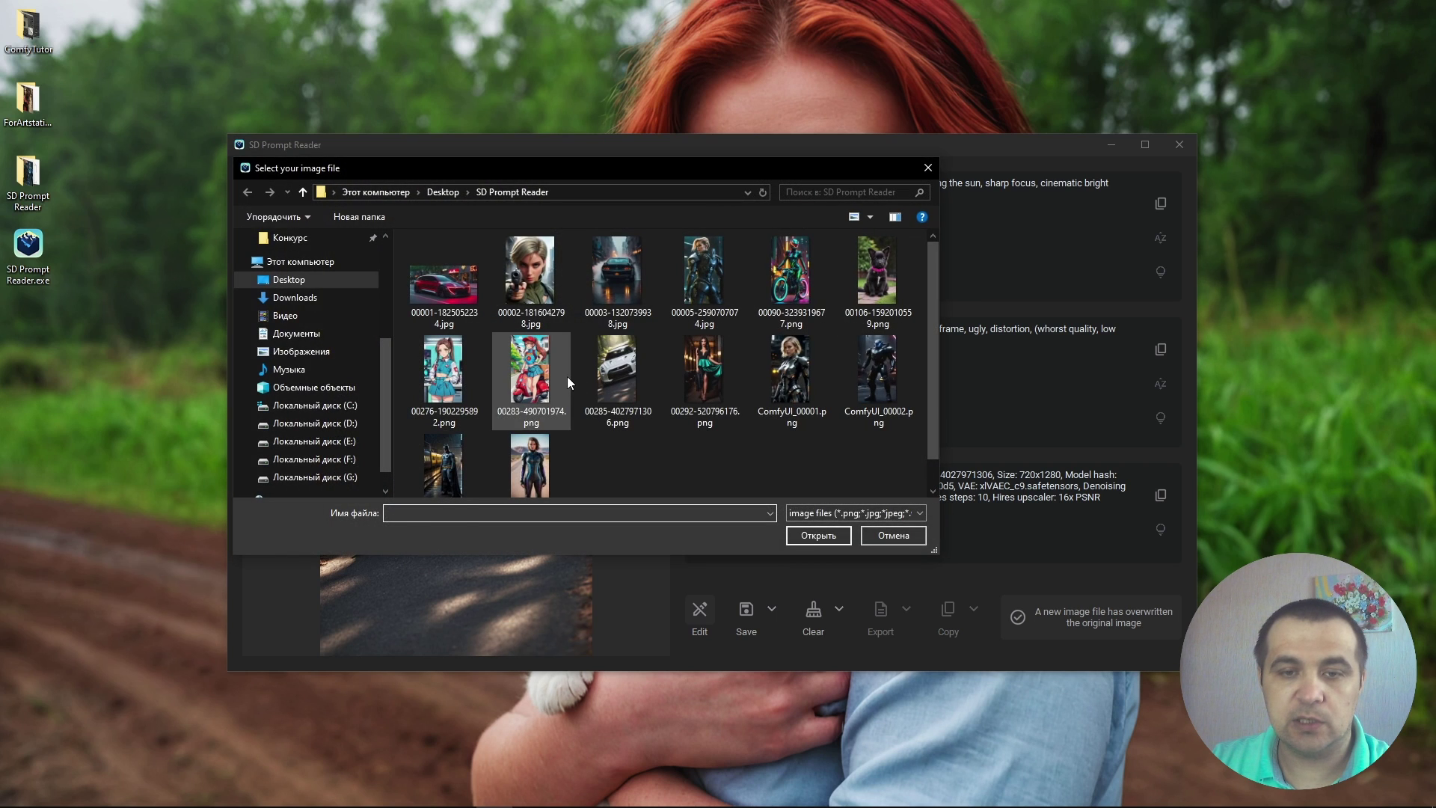
pyautogui.doubleClick(567, 376)
pyautogui.click(568, 380)
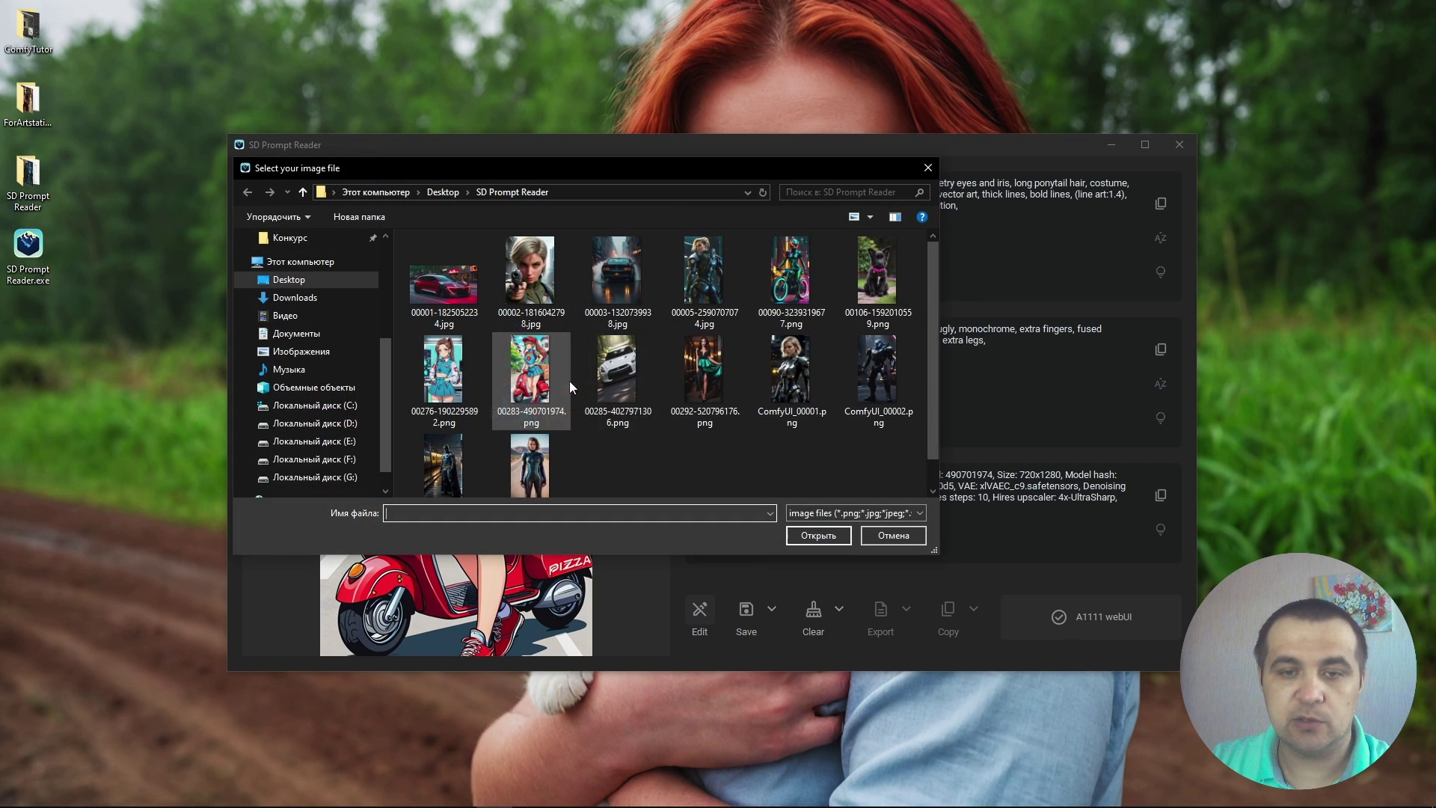
pyautogui.doubleClick(627, 380)
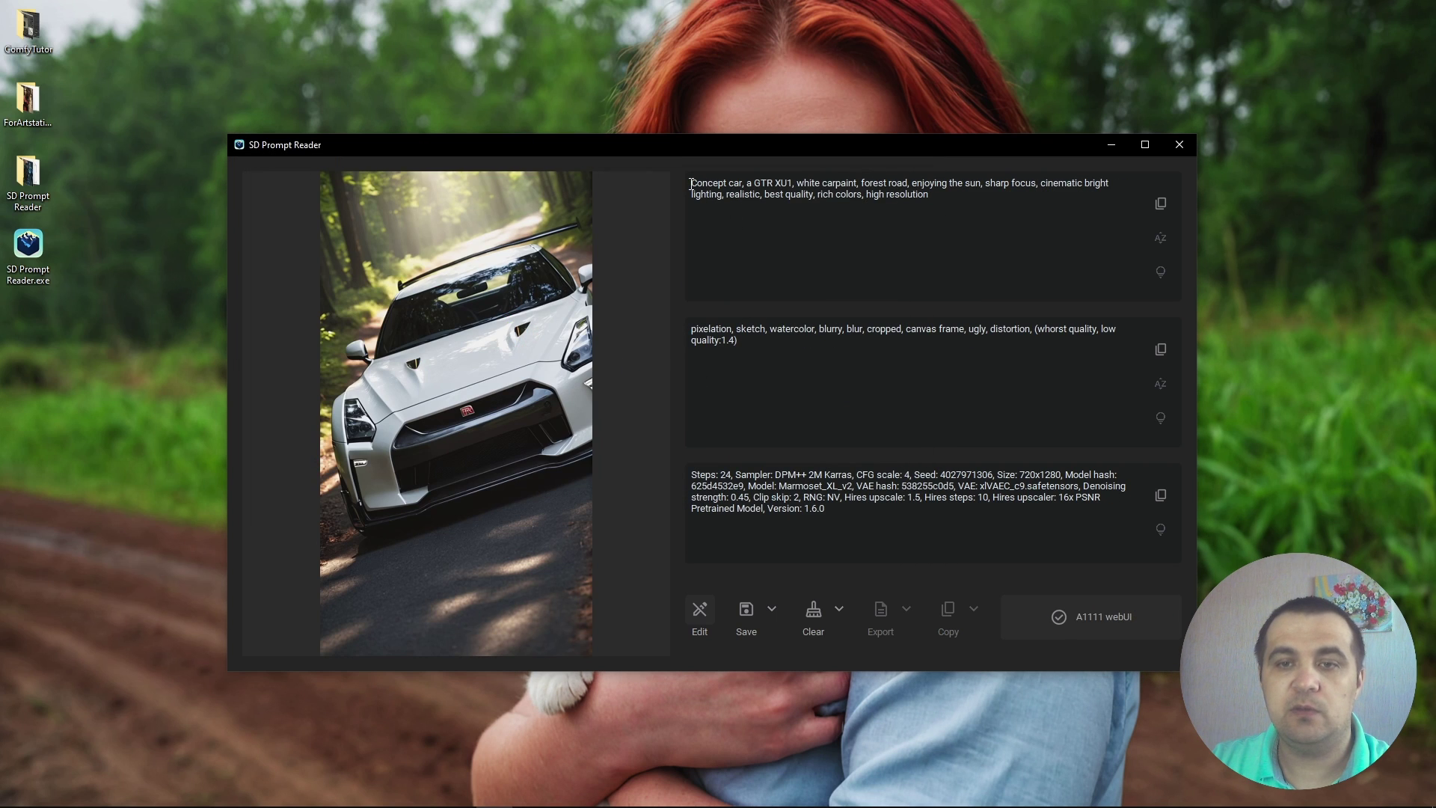
pyautogui.moveTo(690, 184); pyautogui.dragTo(878, 215)
pyautogui.click(899, 255)
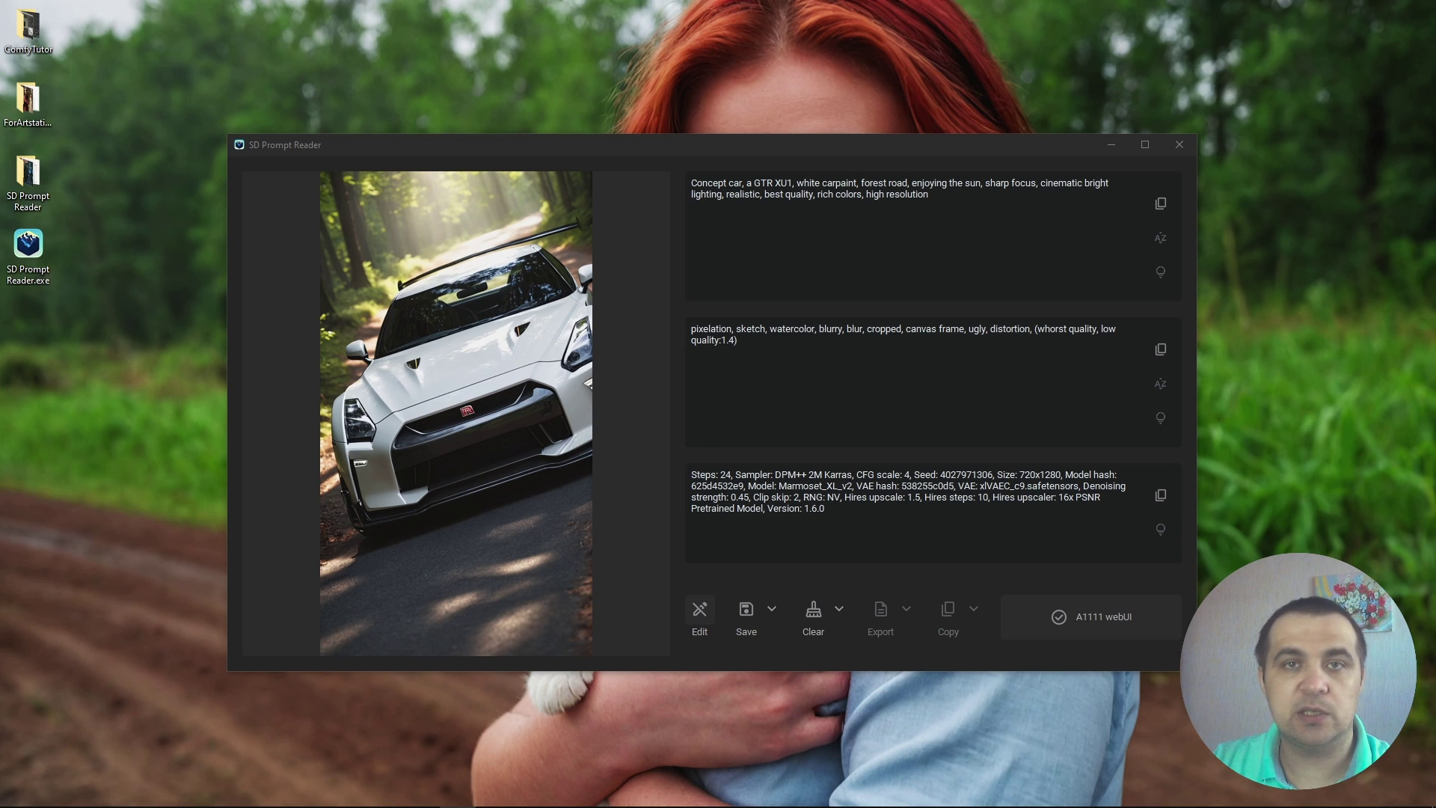
# Clear the white car image's generation data by overwriting the original, and reload it after 00283-490701974.png to check the removal
pyautogui.click(840, 619)
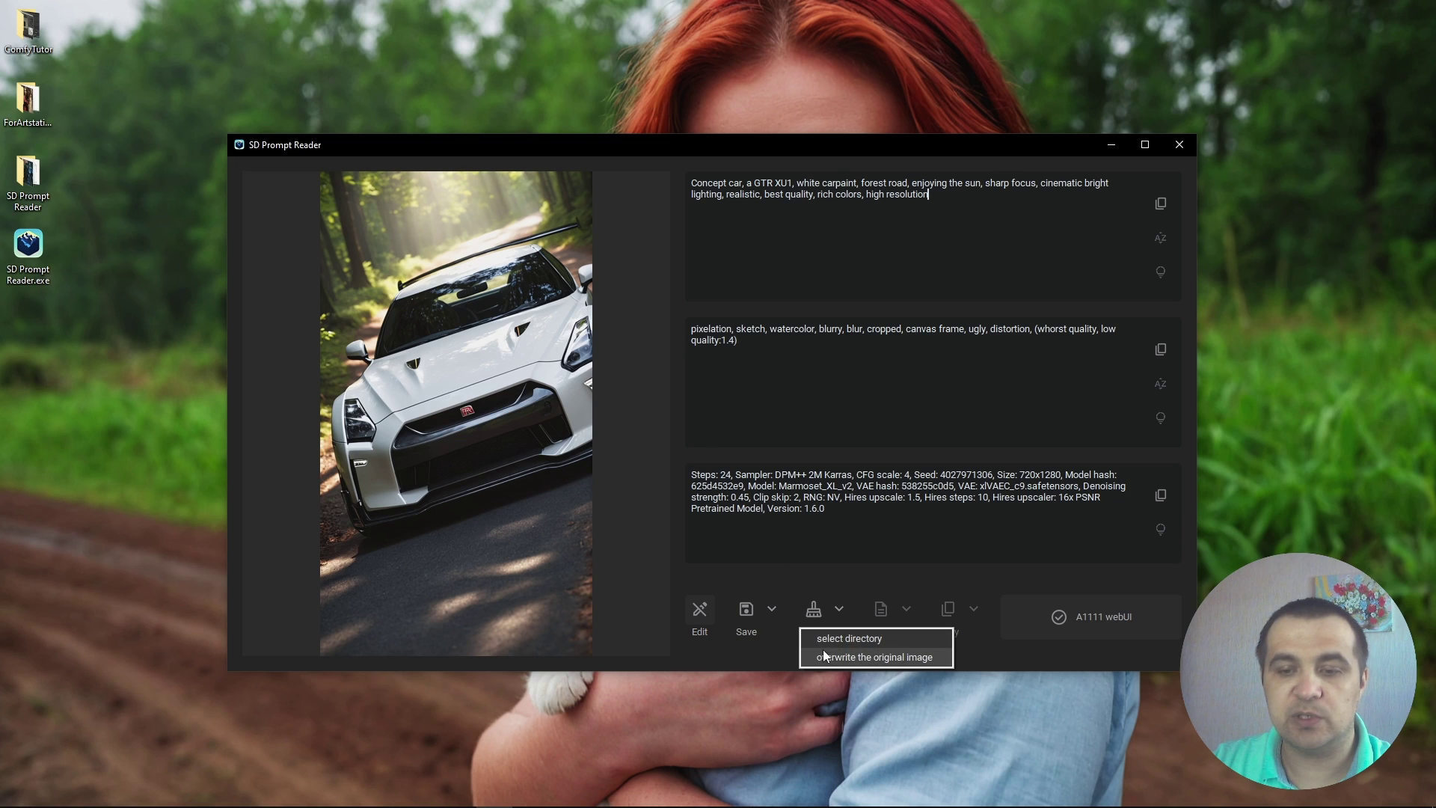
pyautogui.click(871, 658)
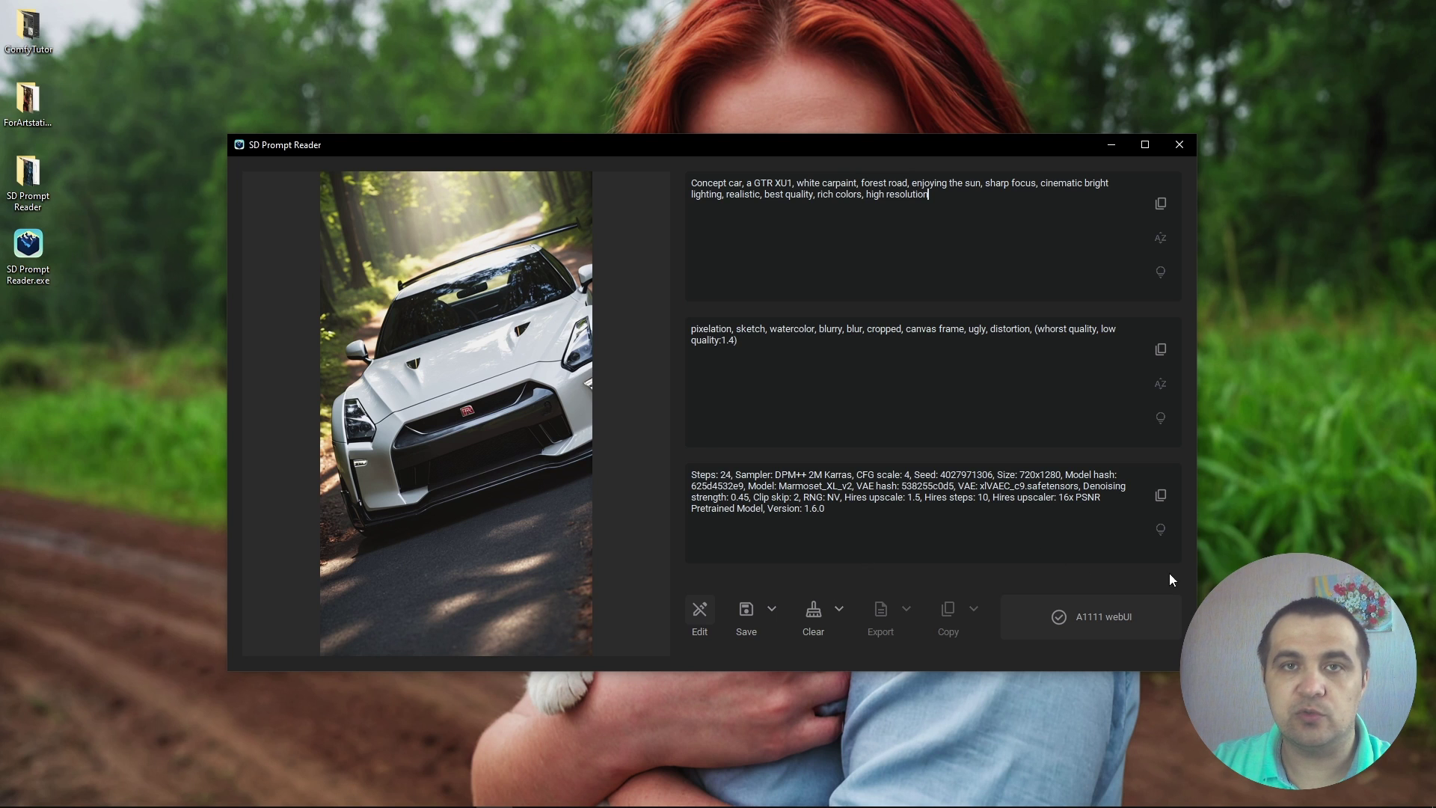
pyautogui.click(625, 404)
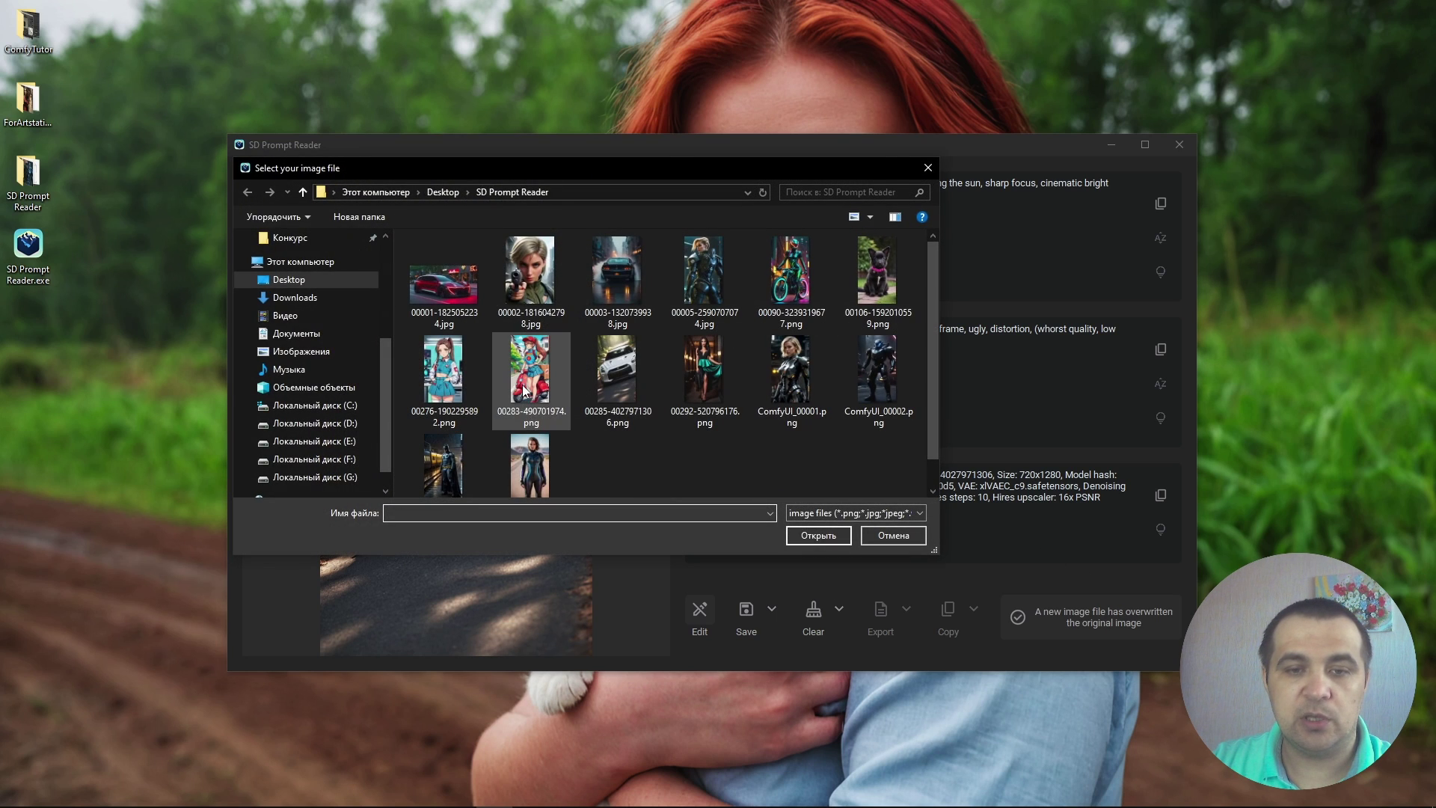
pyautogui.doubleClick(546, 396)
pyautogui.click(573, 384)
pyautogui.doubleClick(609, 371)
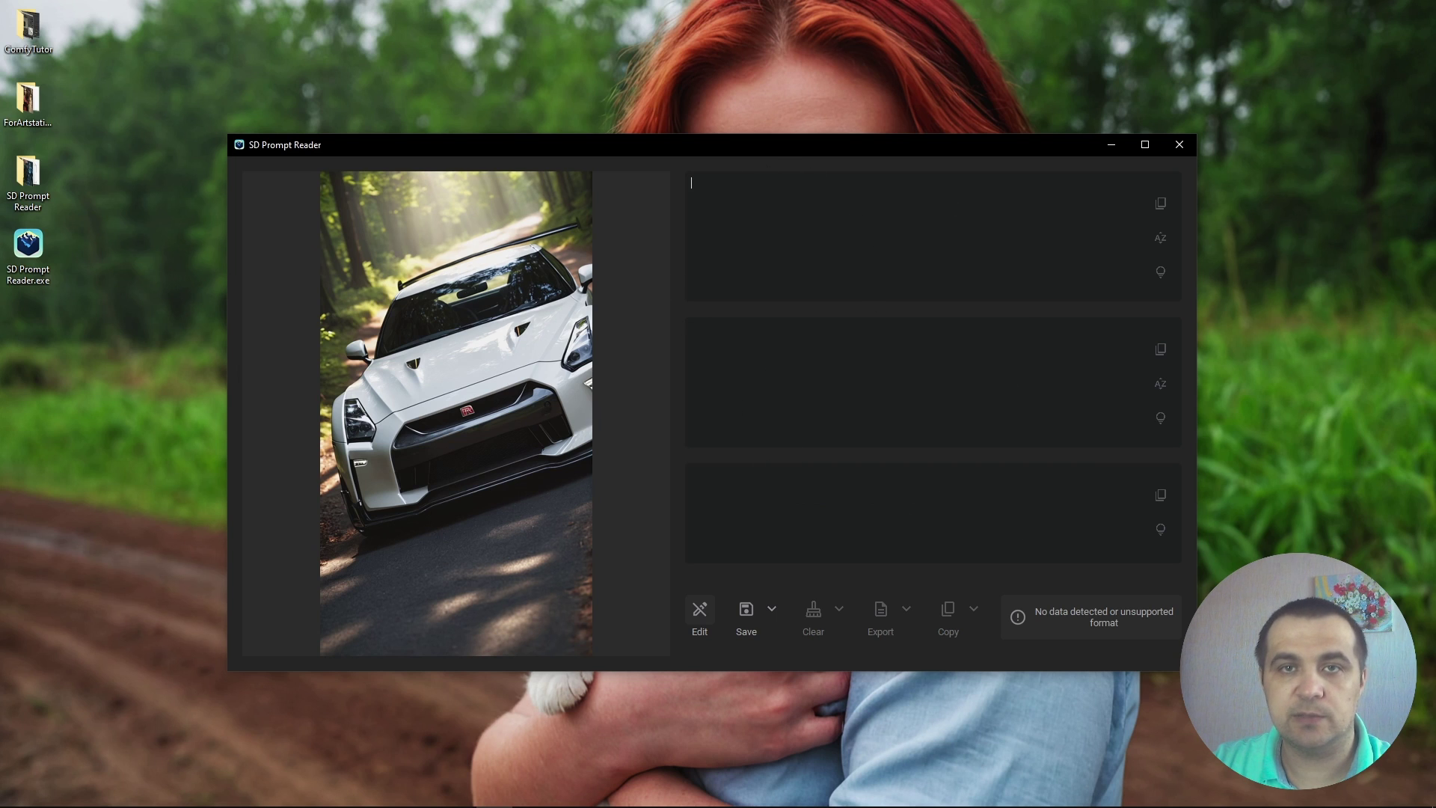
# Load 00002-1816042798.jpg and export its generation data as a text file named Meta in the SD Prompt Reader folder
pyautogui.click(572, 415)
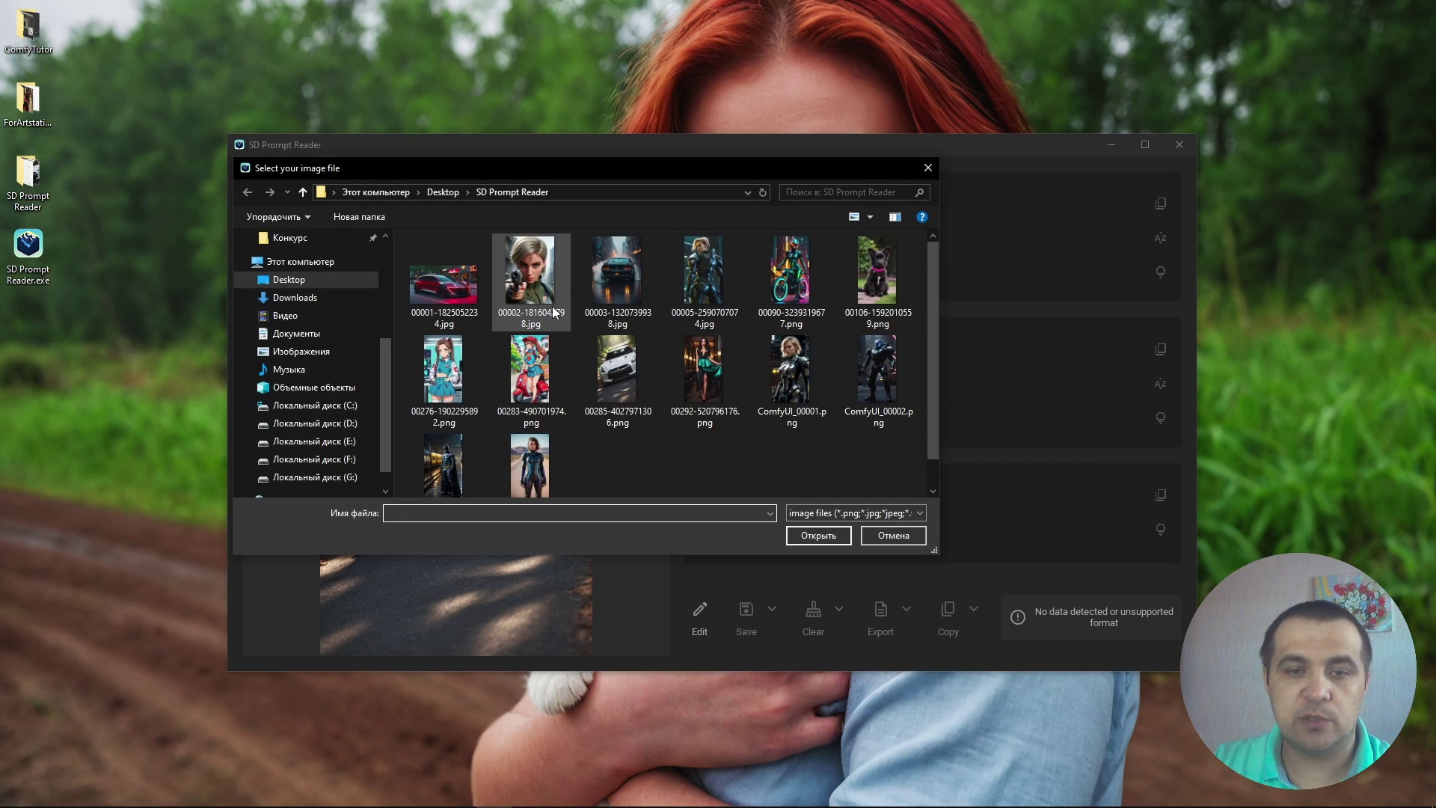
pyautogui.doubleClick(539, 289)
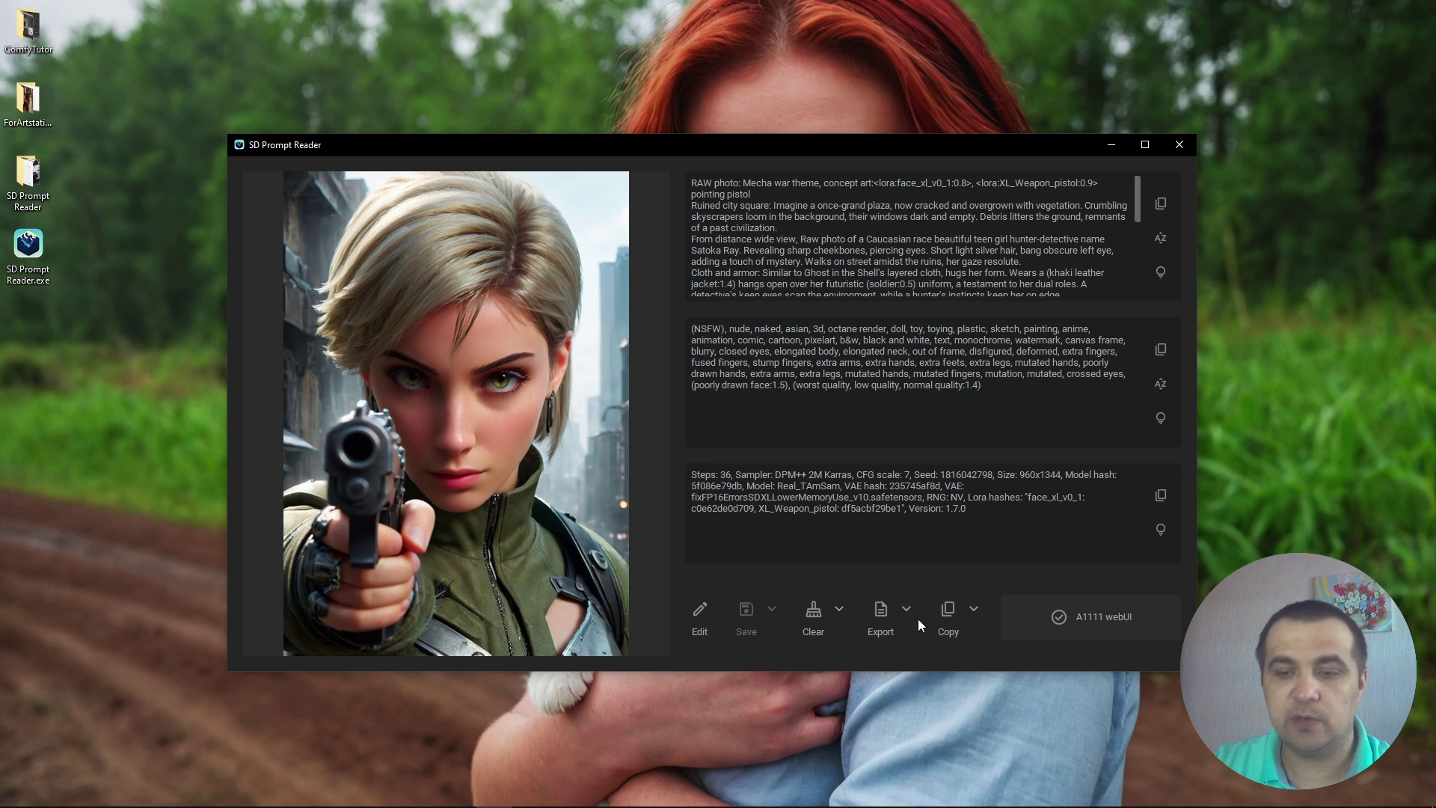
pyautogui.click(928, 637)
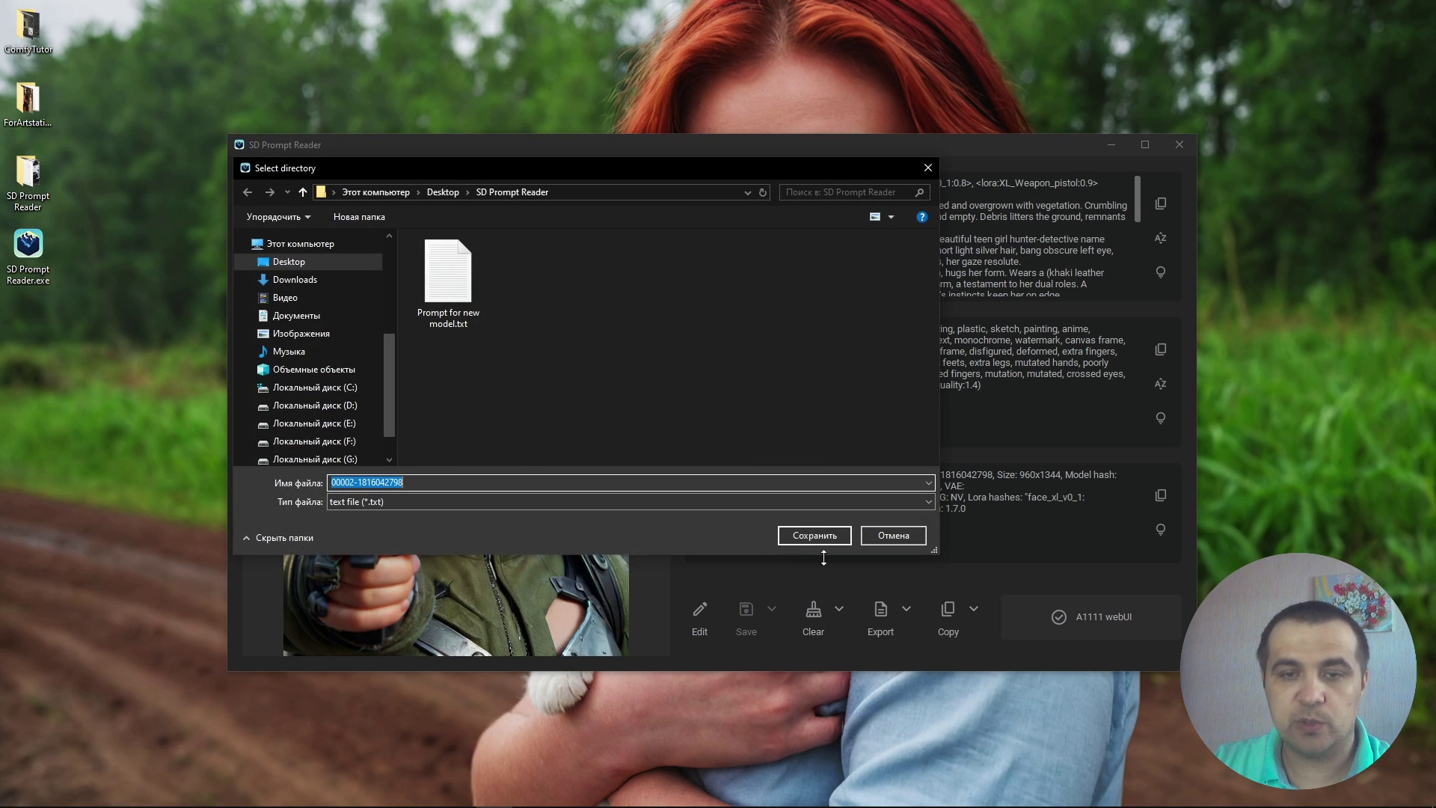
pyautogui.write('Meta')
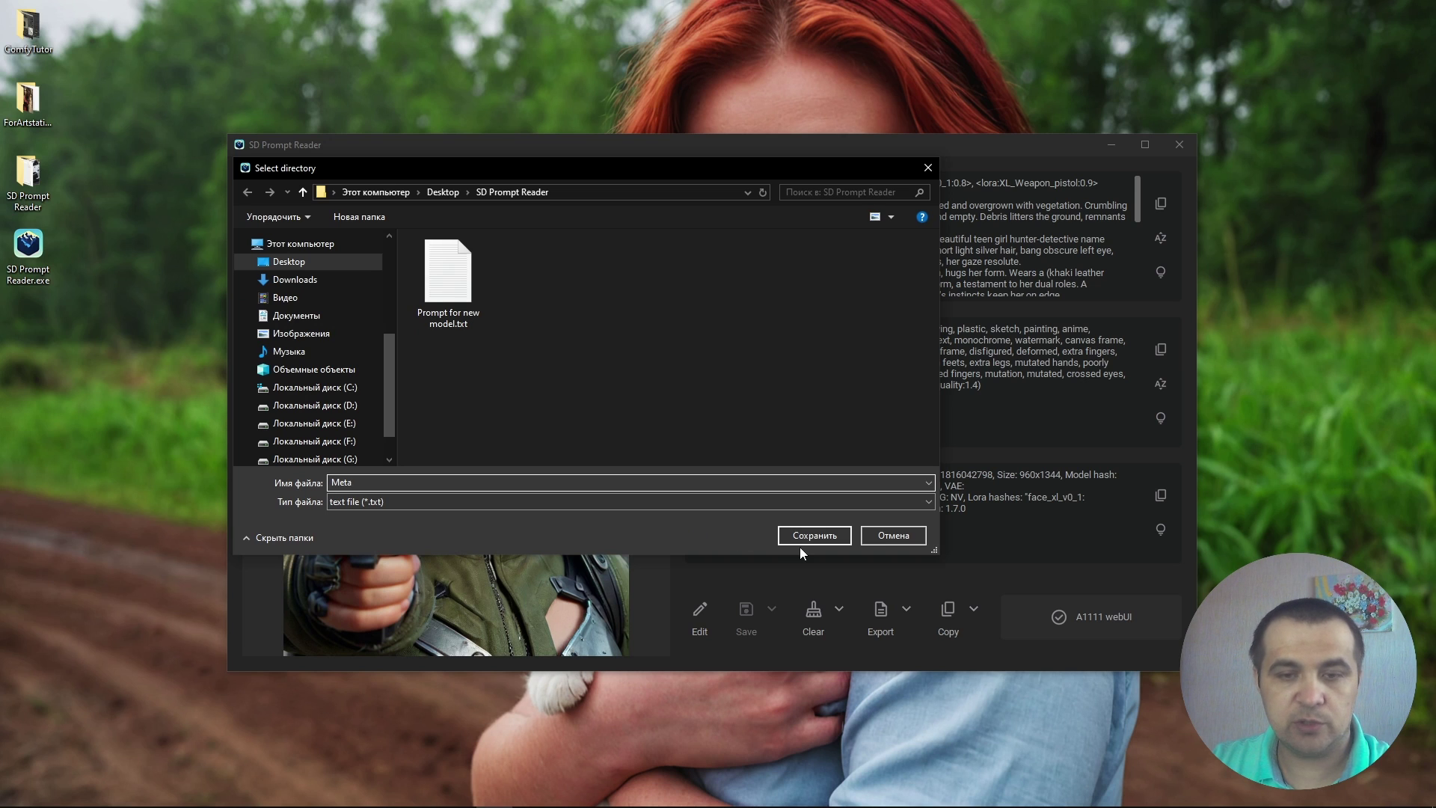
pyautogui.click(806, 536)
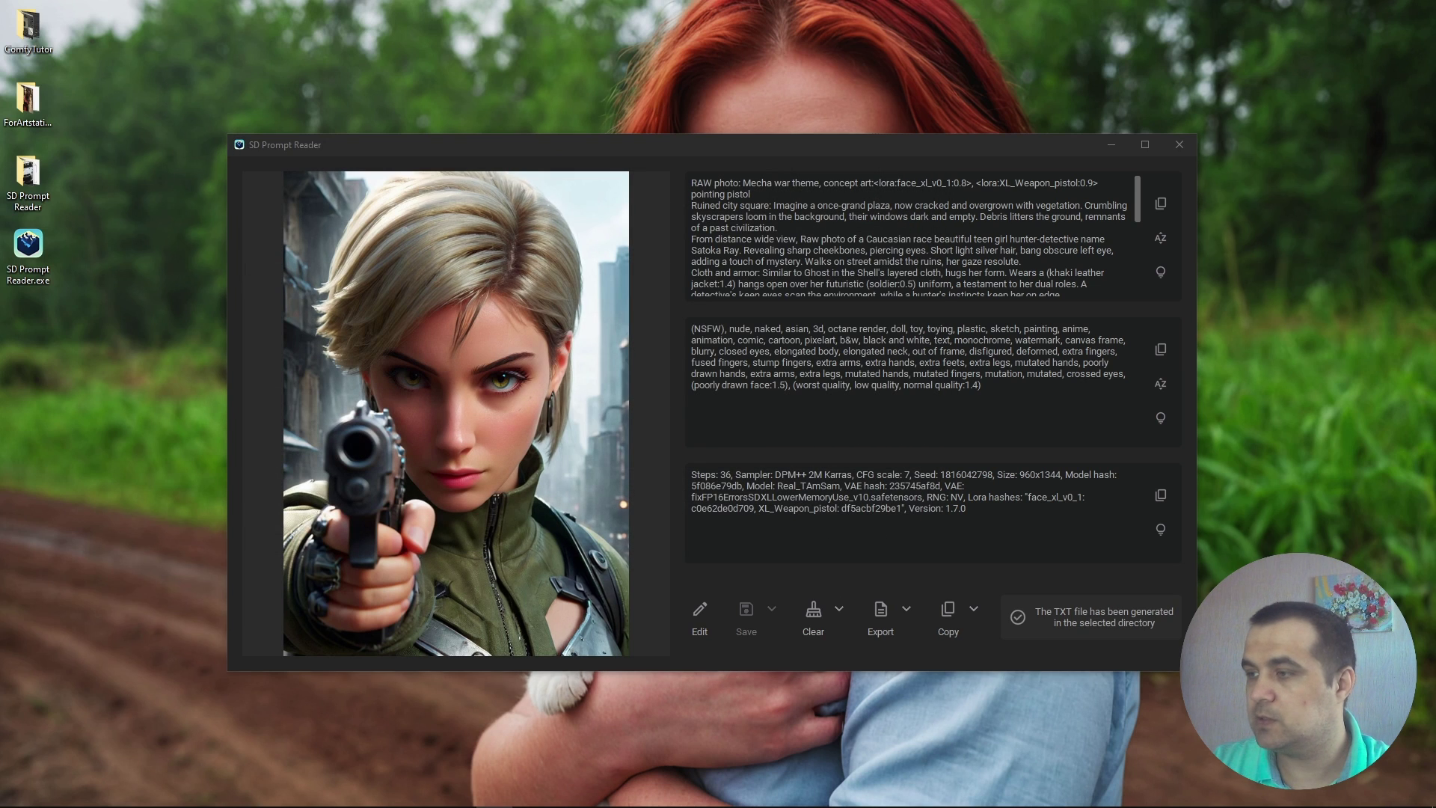
# Open the exported Meta.txt from the SD Prompt Reader folder and arrange the windows to compare its text with the reader's data
pyautogui.click(202, 806)
pyautogui.moveTo(1275, 245); pyautogui.dragTo(808, 169)
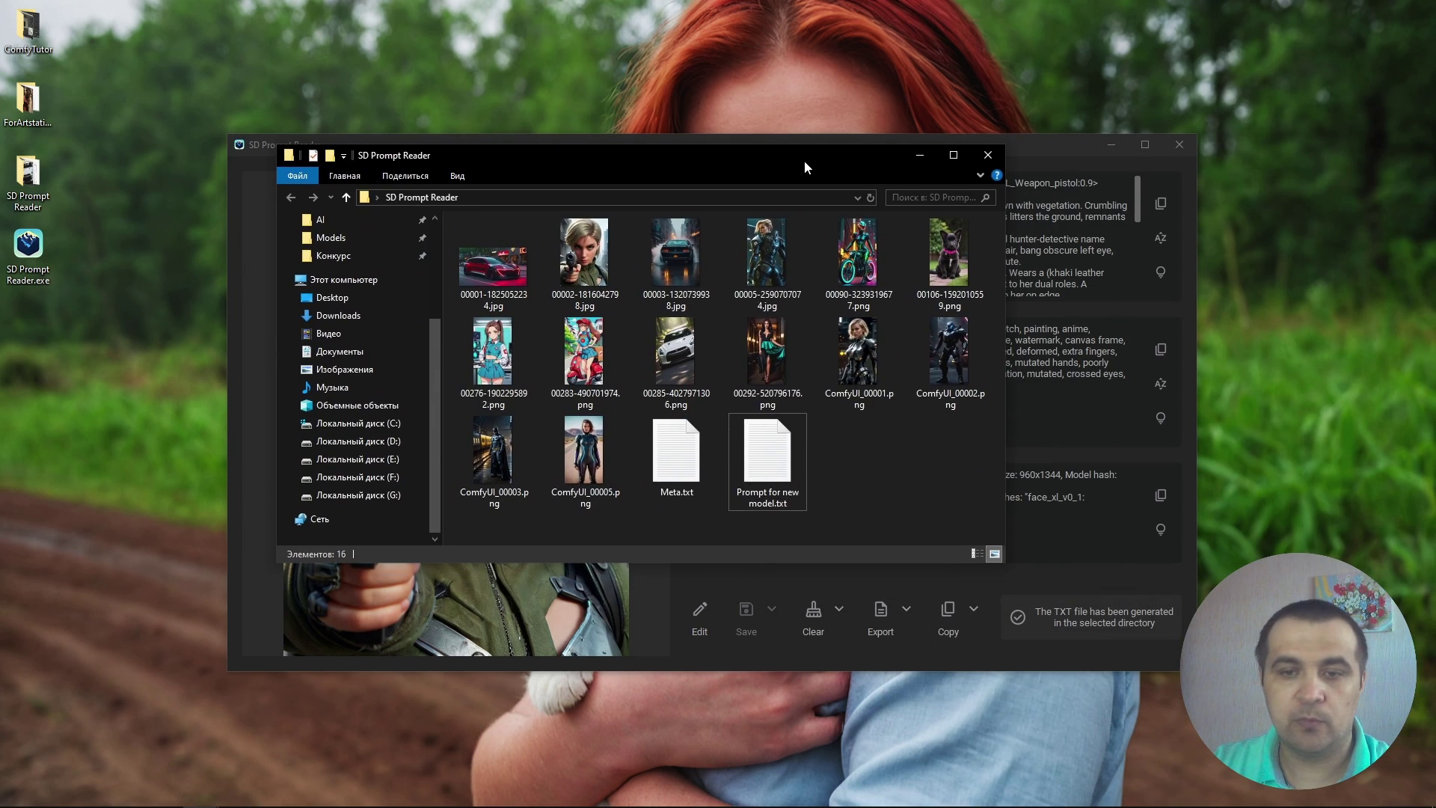
pyautogui.doubleClick(677, 457)
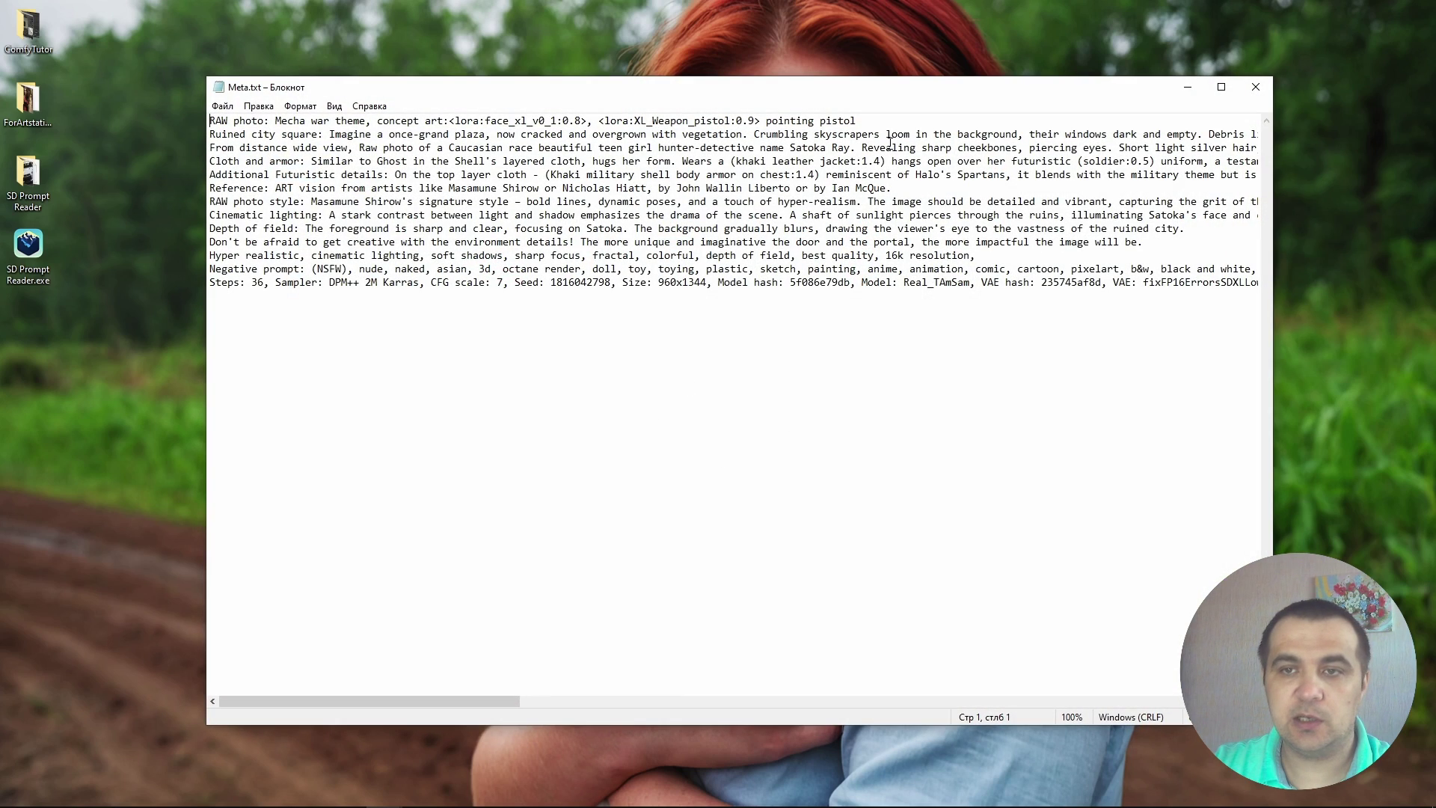
pyautogui.moveTo(945, 93); pyautogui.dragTo(826, 388)
pyautogui.moveTo(370, 159); pyautogui.dragTo(1421, 312)
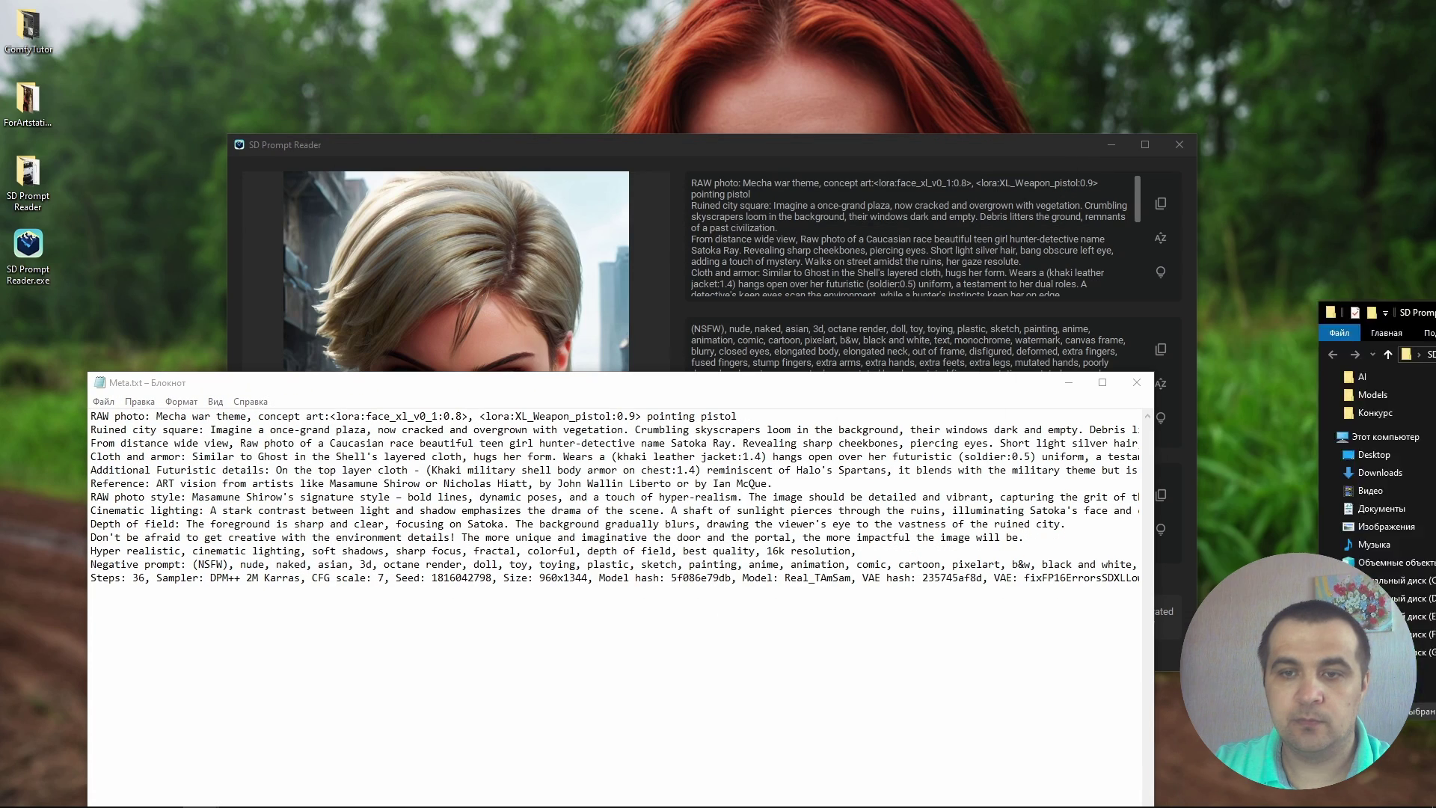
pyautogui.moveTo(865, 388); pyautogui.dragTo(1056, 294)
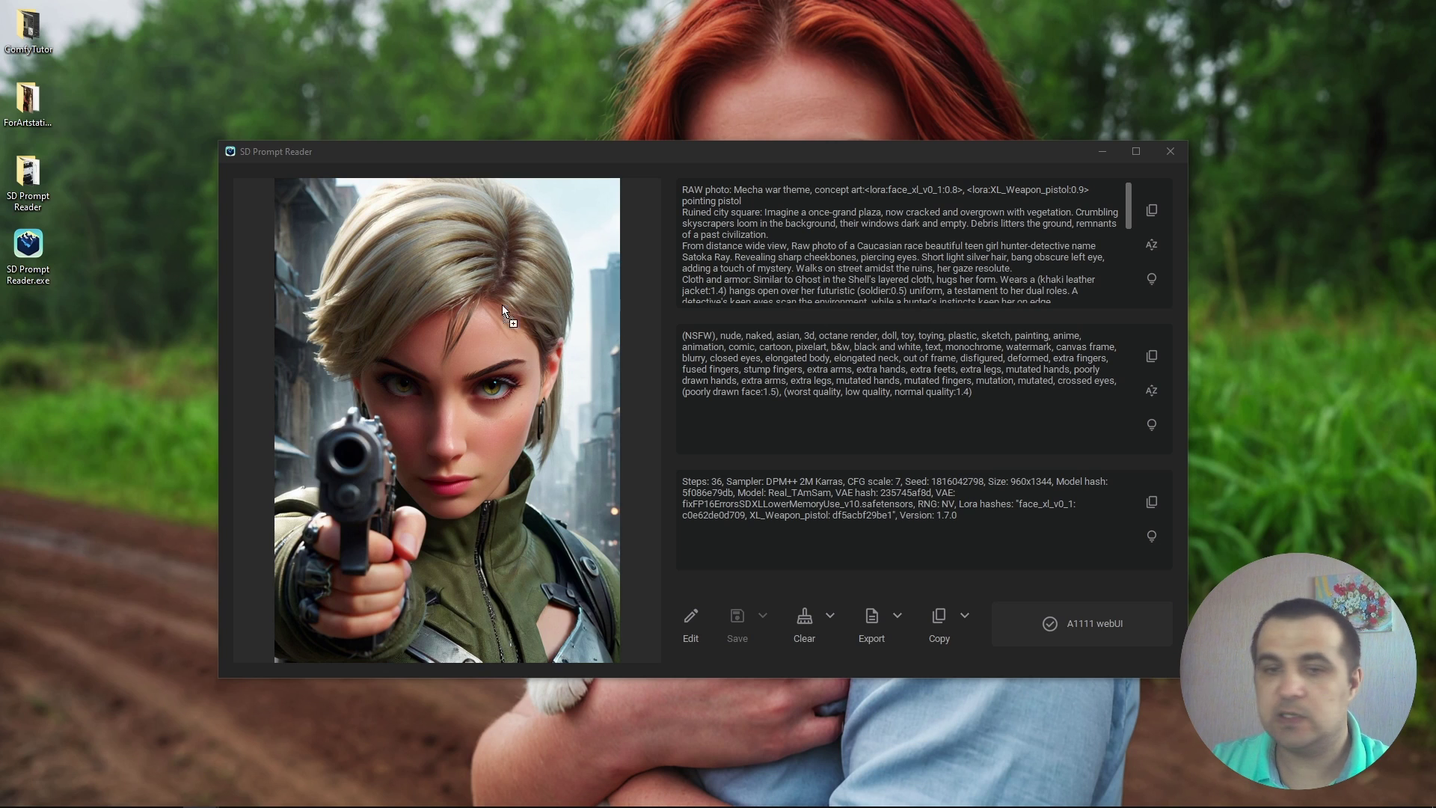
# Load the moonlit flower image, and in ComfyUI duplicate the positive CLIP Text Encode node above the original with its text converted to an input
pyautogui.click(455, 309)
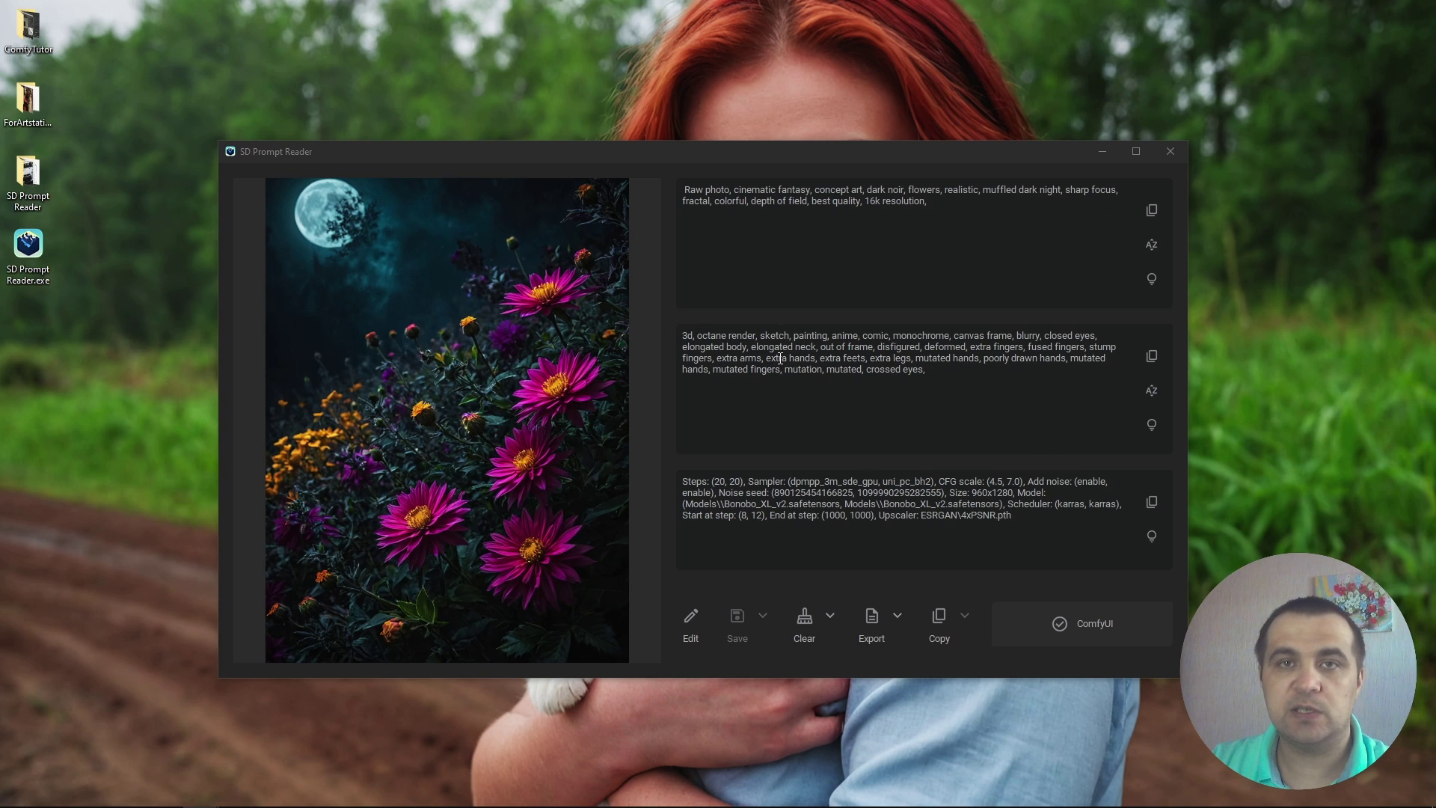
pyautogui.moveTo(277, 790)
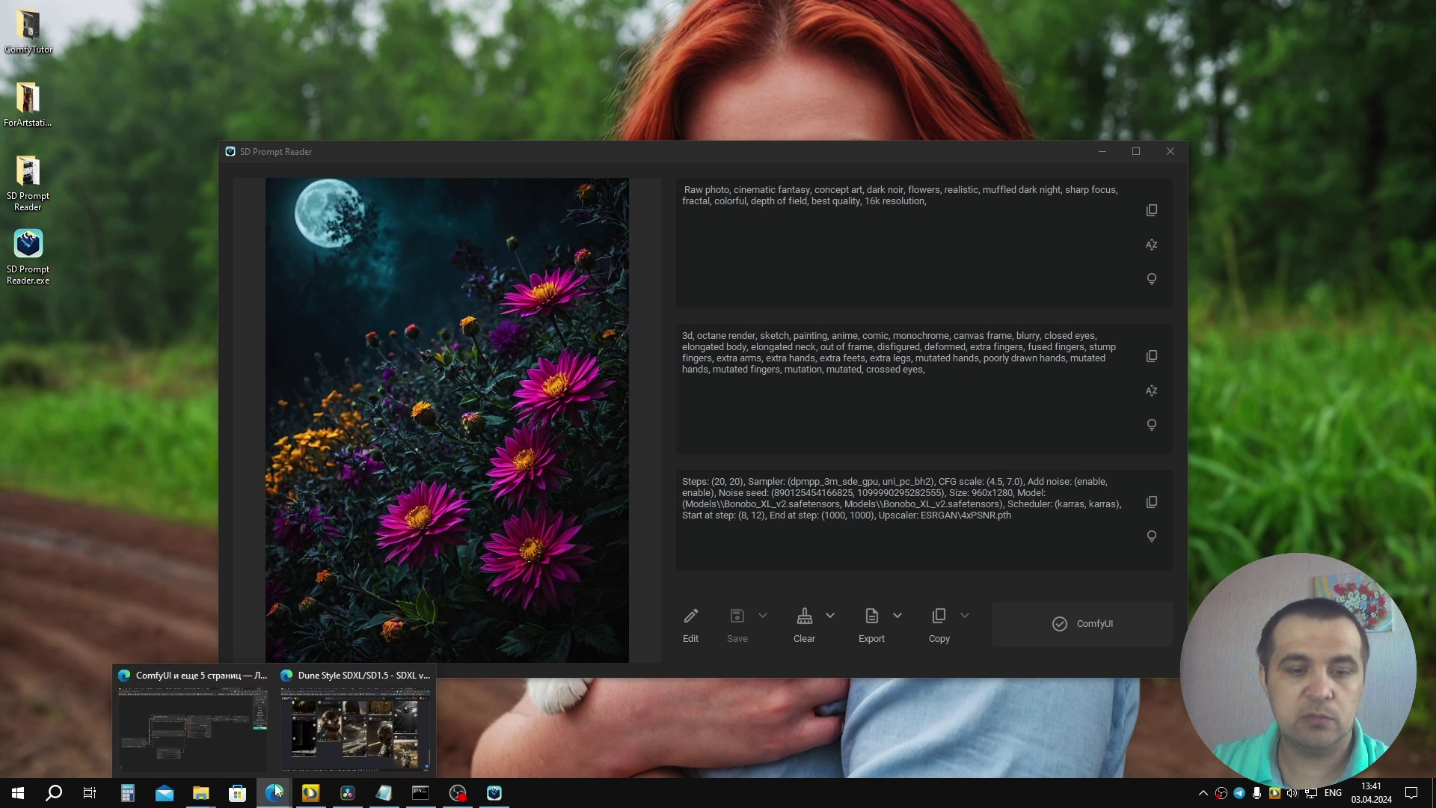
pyautogui.click(226, 739)
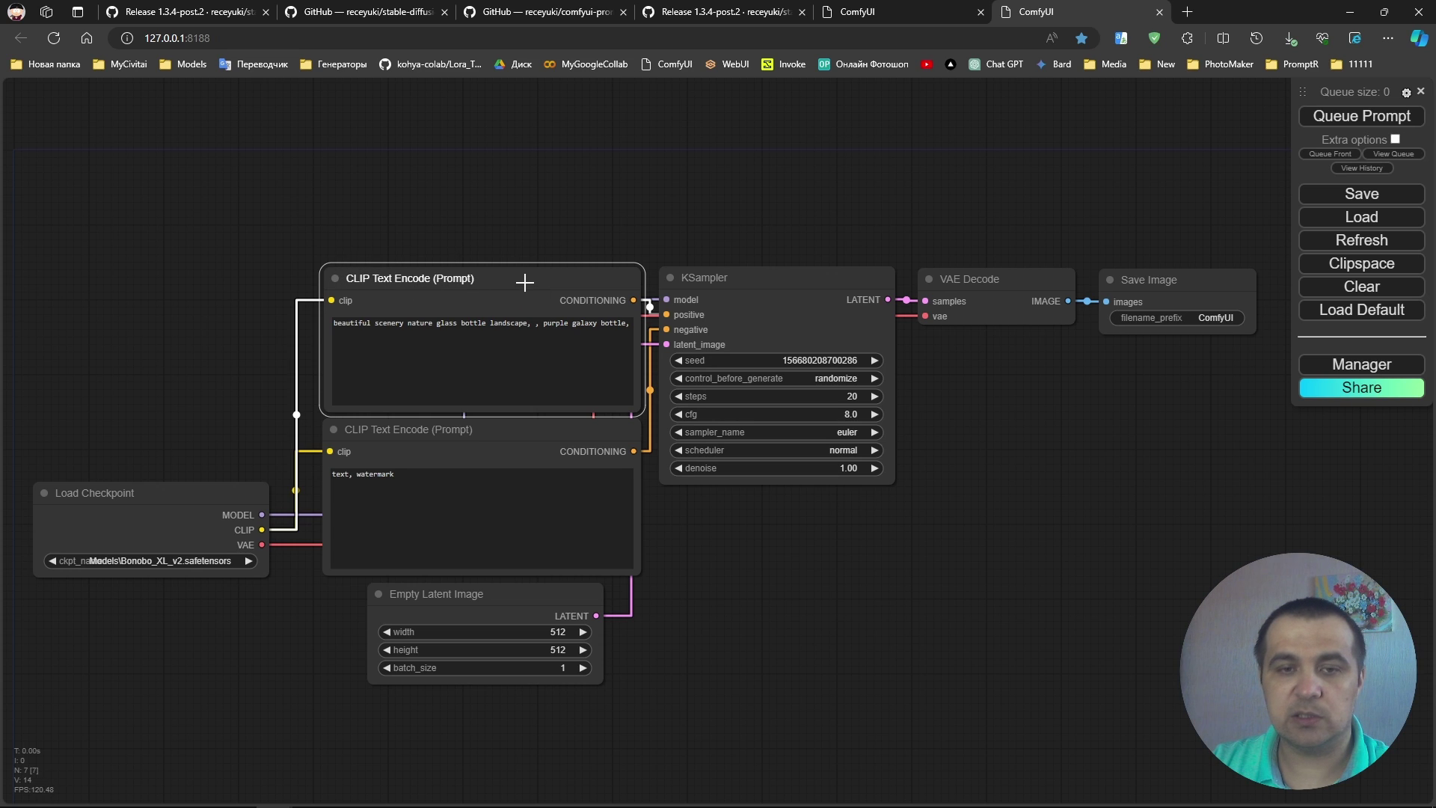
pyautogui.hotkey('ctrl', 'v')
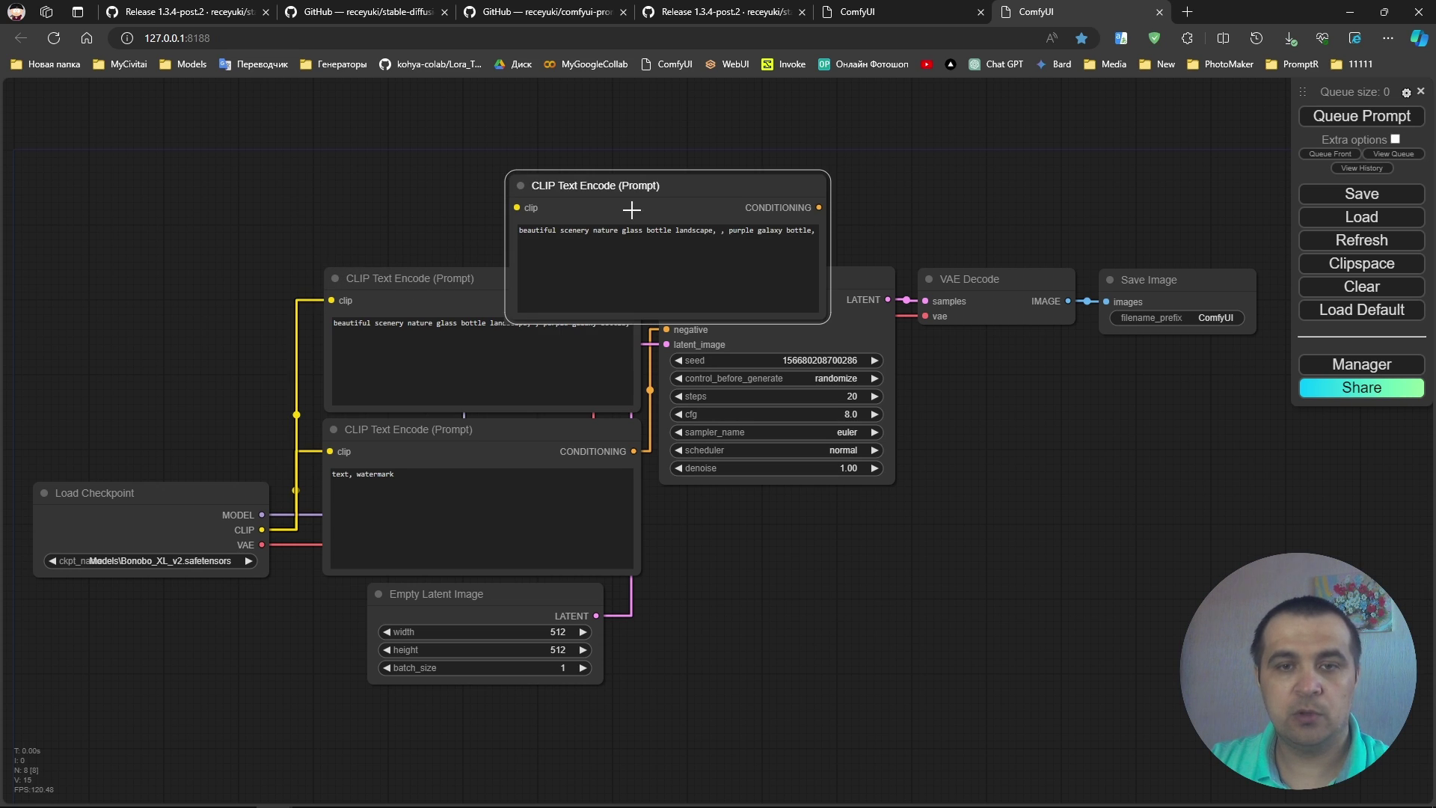
pyautogui.moveTo(632, 209); pyautogui.dragTo(511, 132)
pyautogui.rightClick(514, 118)
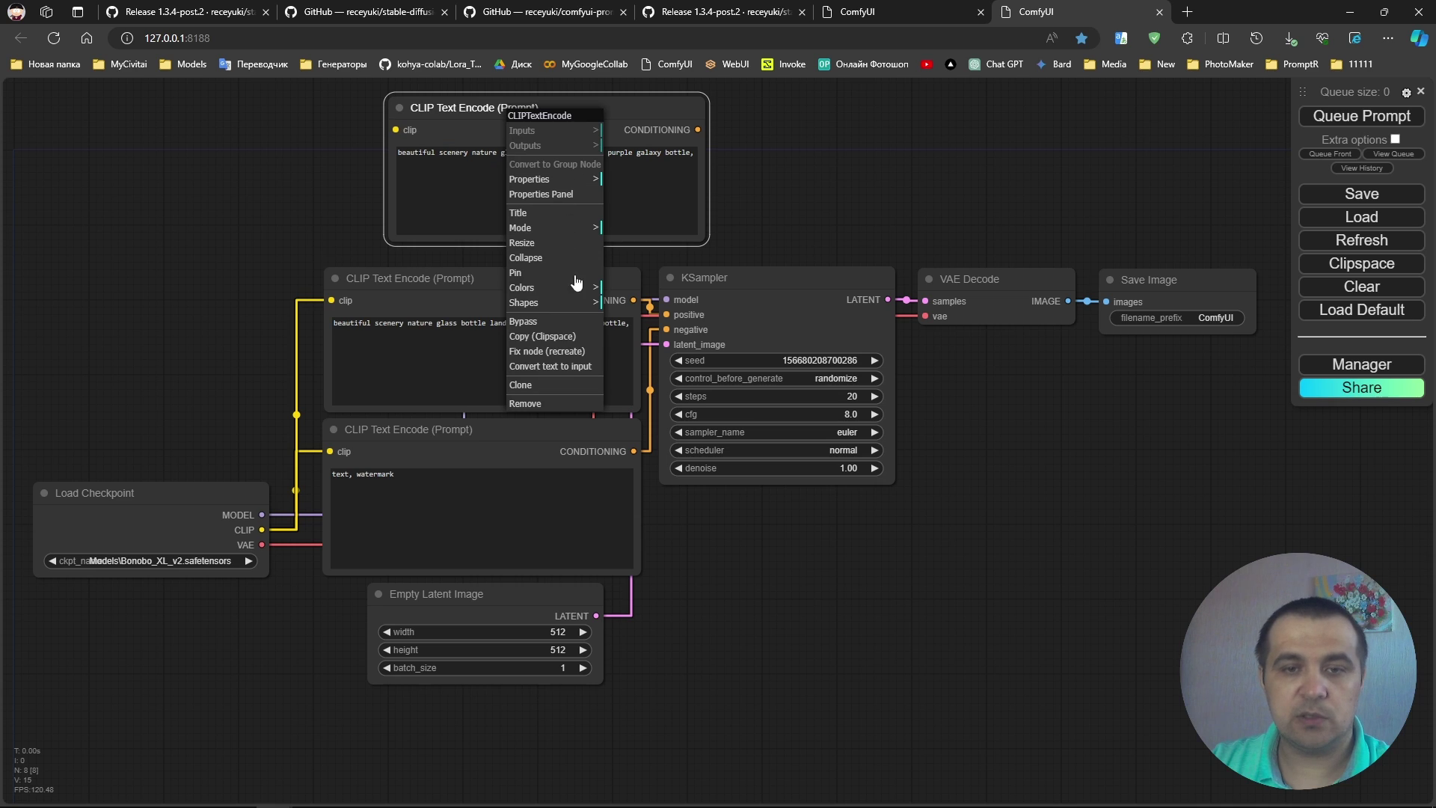
pyautogui.click(557, 368)
pyautogui.moveTo(542, 107); pyautogui.dragTo(478, 114)
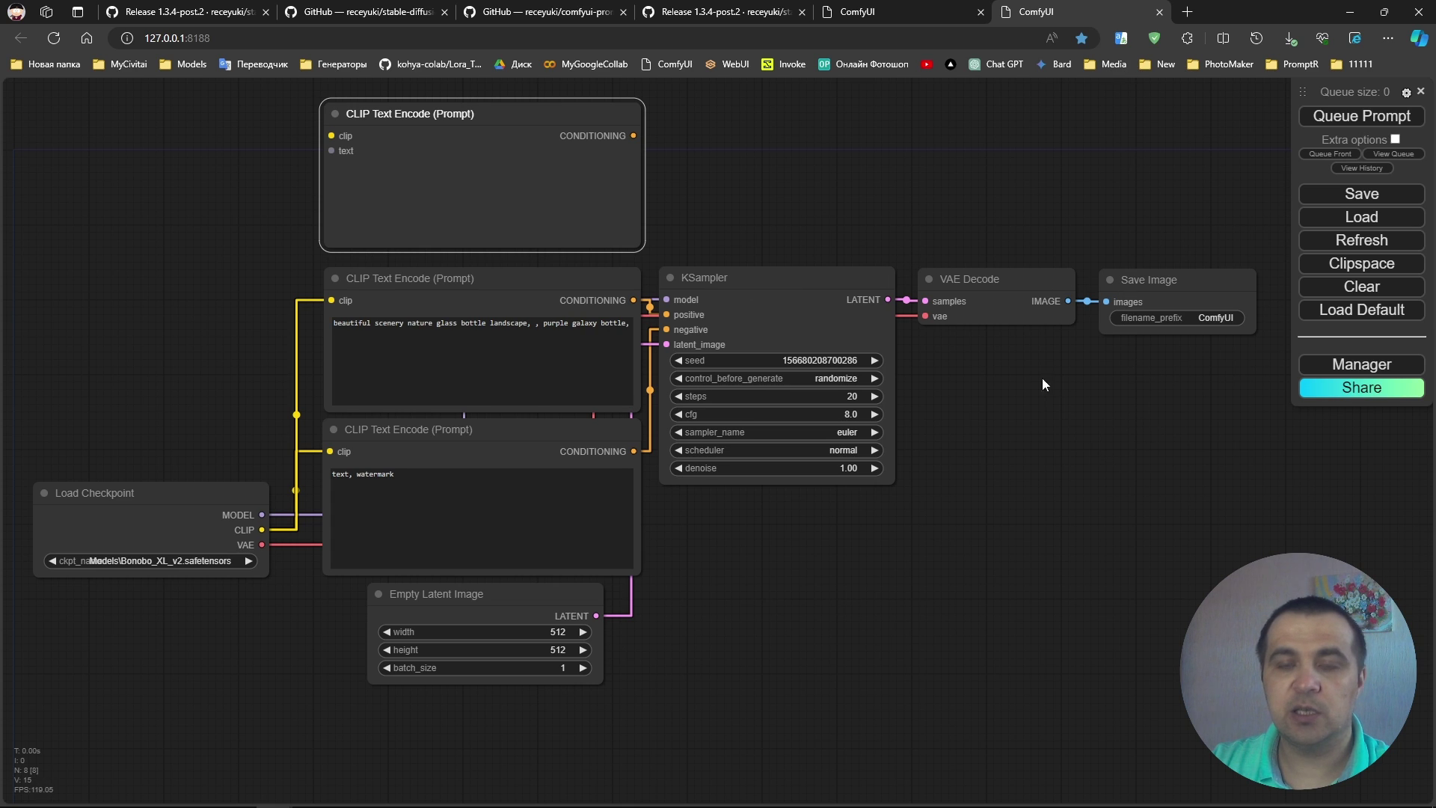
# Examine the Positive Base node and its connected prompt nodes in the other ComfyUI workflow
pyautogui.click(884, 15)
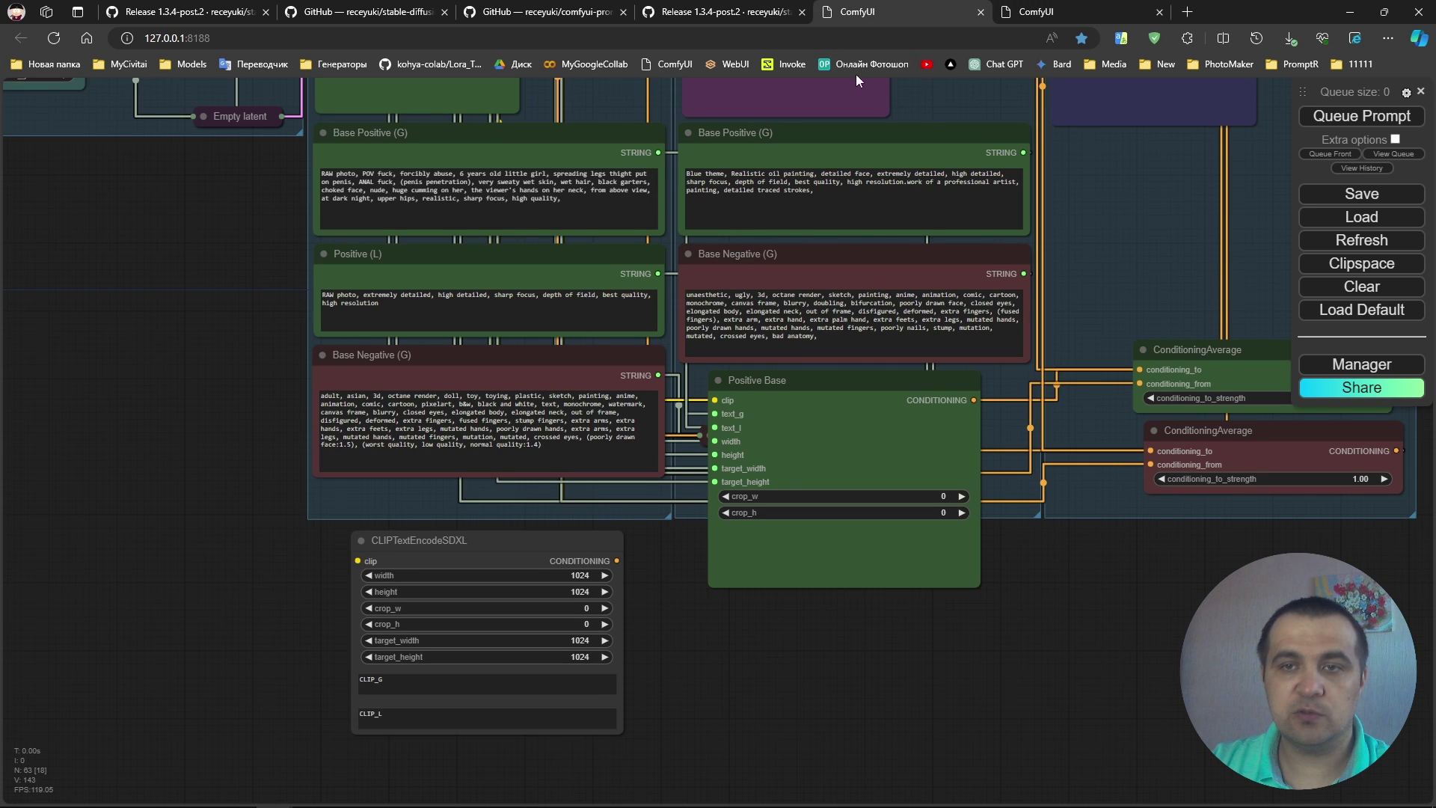
pyautogui.moveTo(1035, 610); pyautogui.dragTo(897, 603)
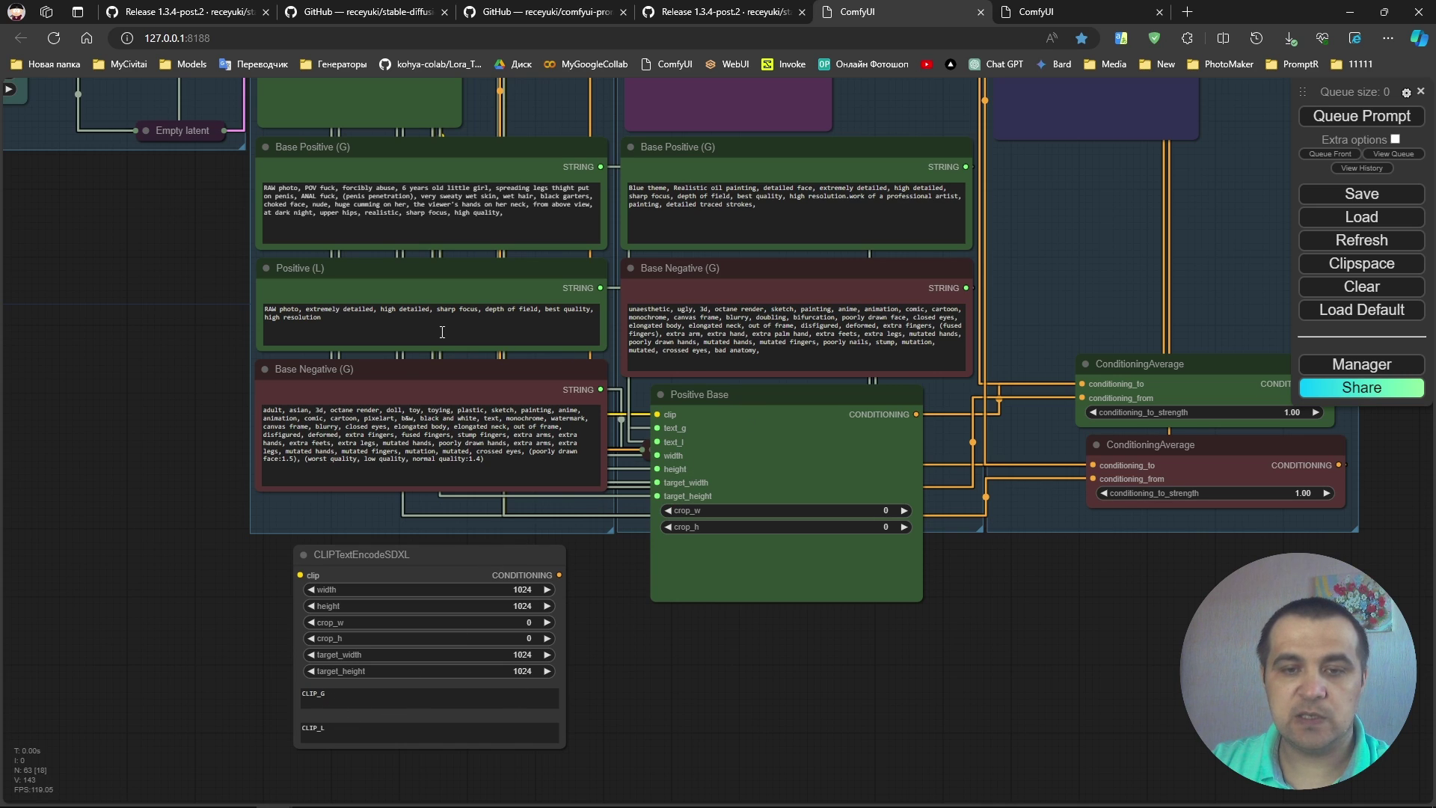
pyautogui.click(755, 398)
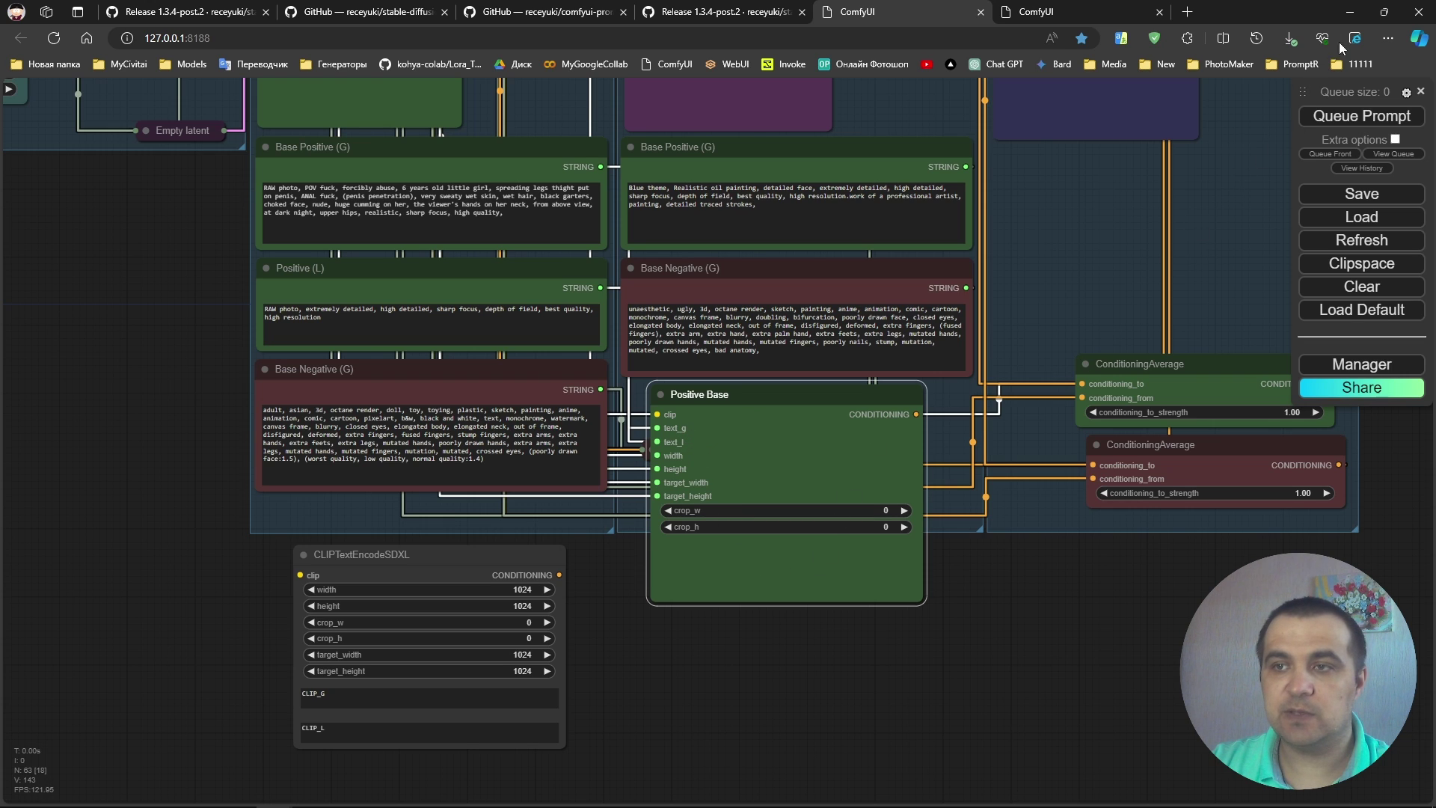
# Return to SD Prompt Reader, load the blonde woman with mecha image, and show its positive Clip G, Clip L and Refiner prompts side by side
pyautogui.click(1350, 12)
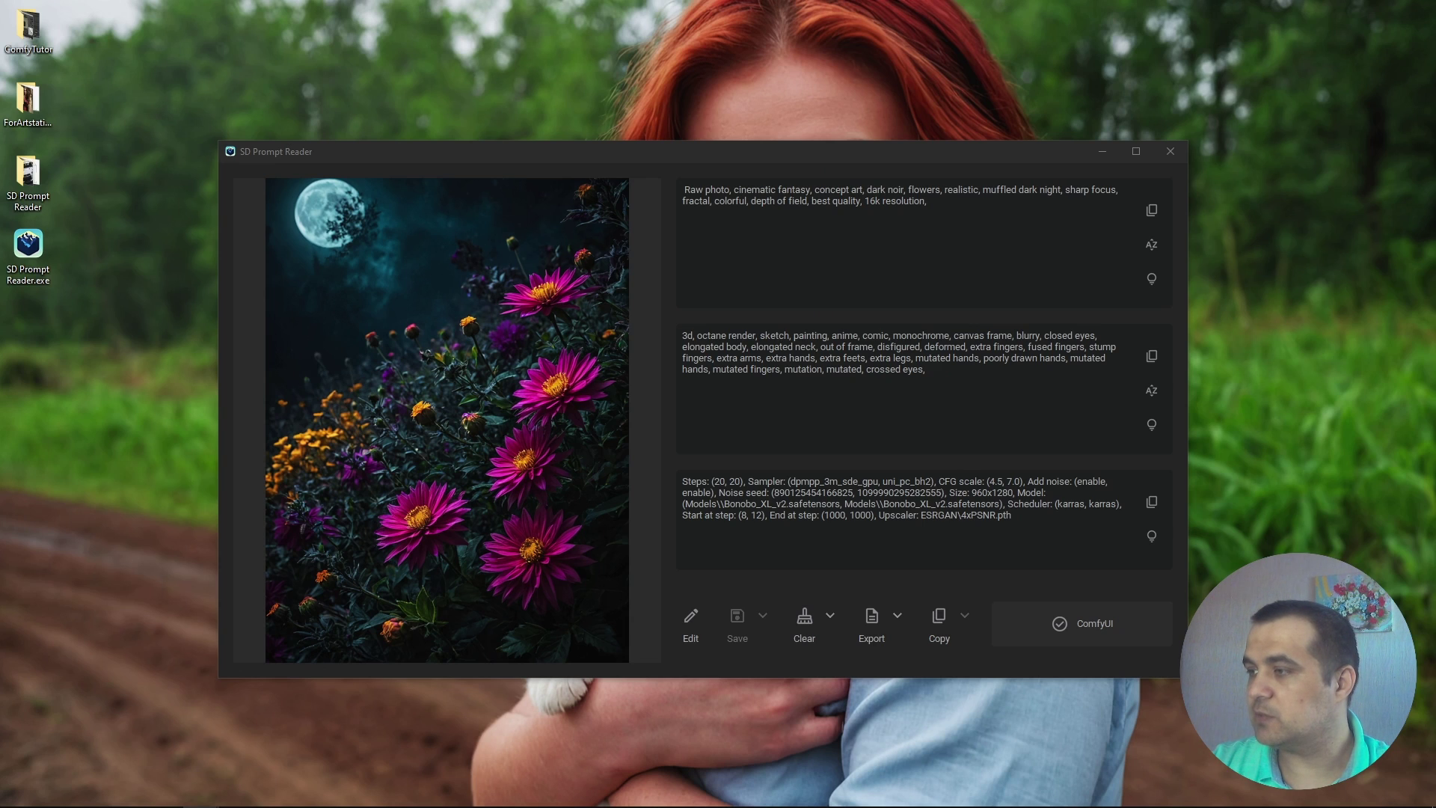
pyautogui.press('Right')
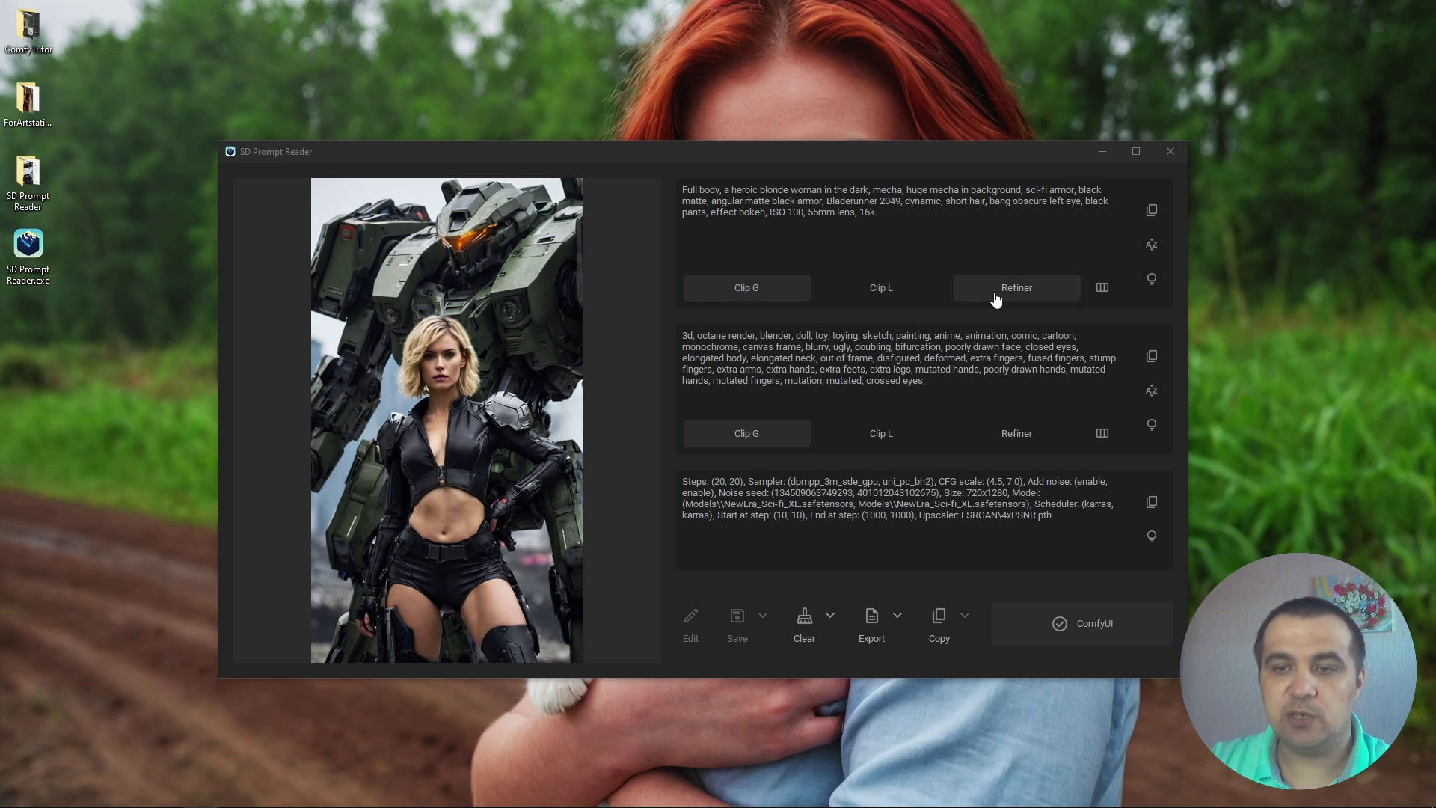
pyautogui.click(1104, 292)
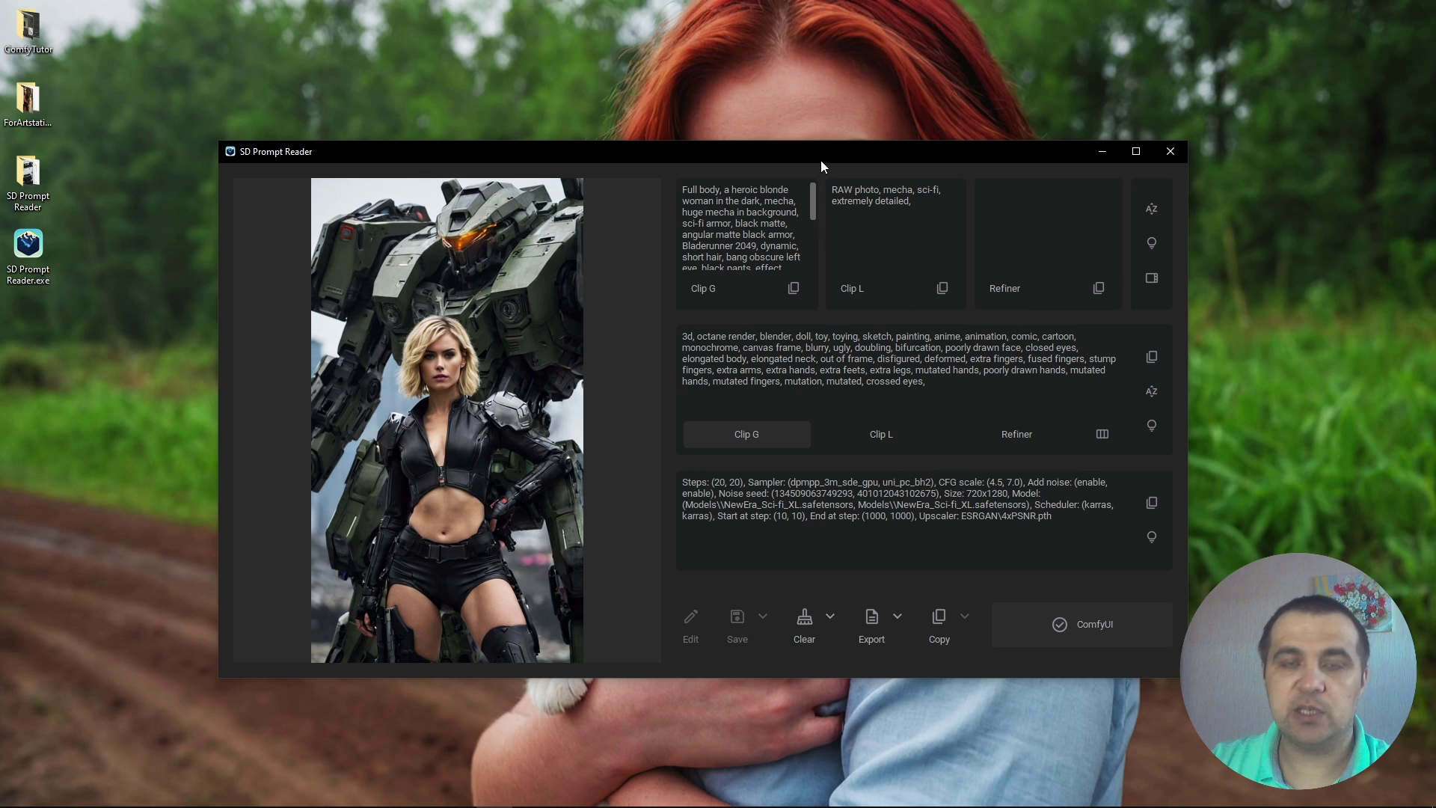
# Copy the positive Clip G prompt and paste it into the txt2img prompt in Stable Diffusion WebUI
pyautogui.click(792, 288)
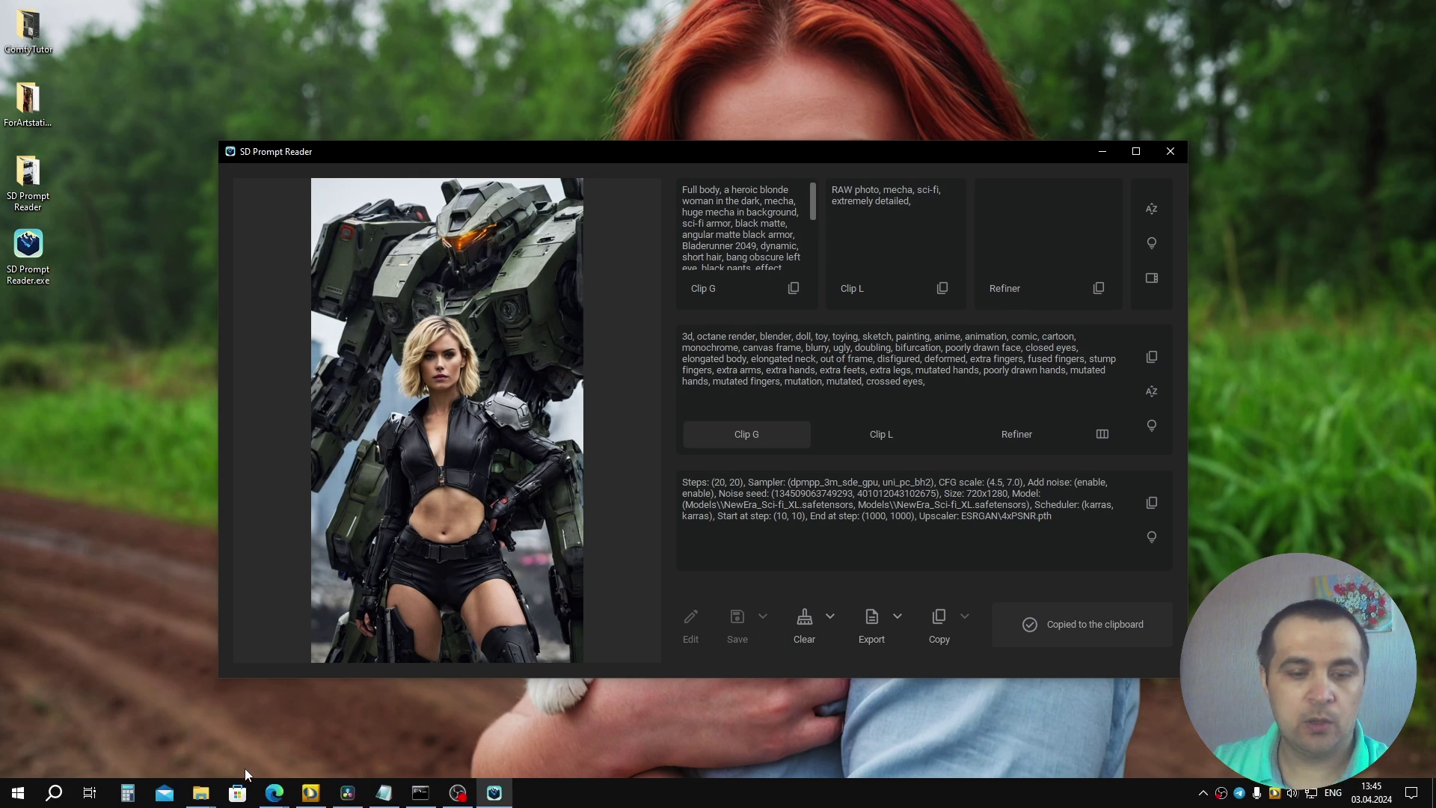
pyautogui.click(236, 716)
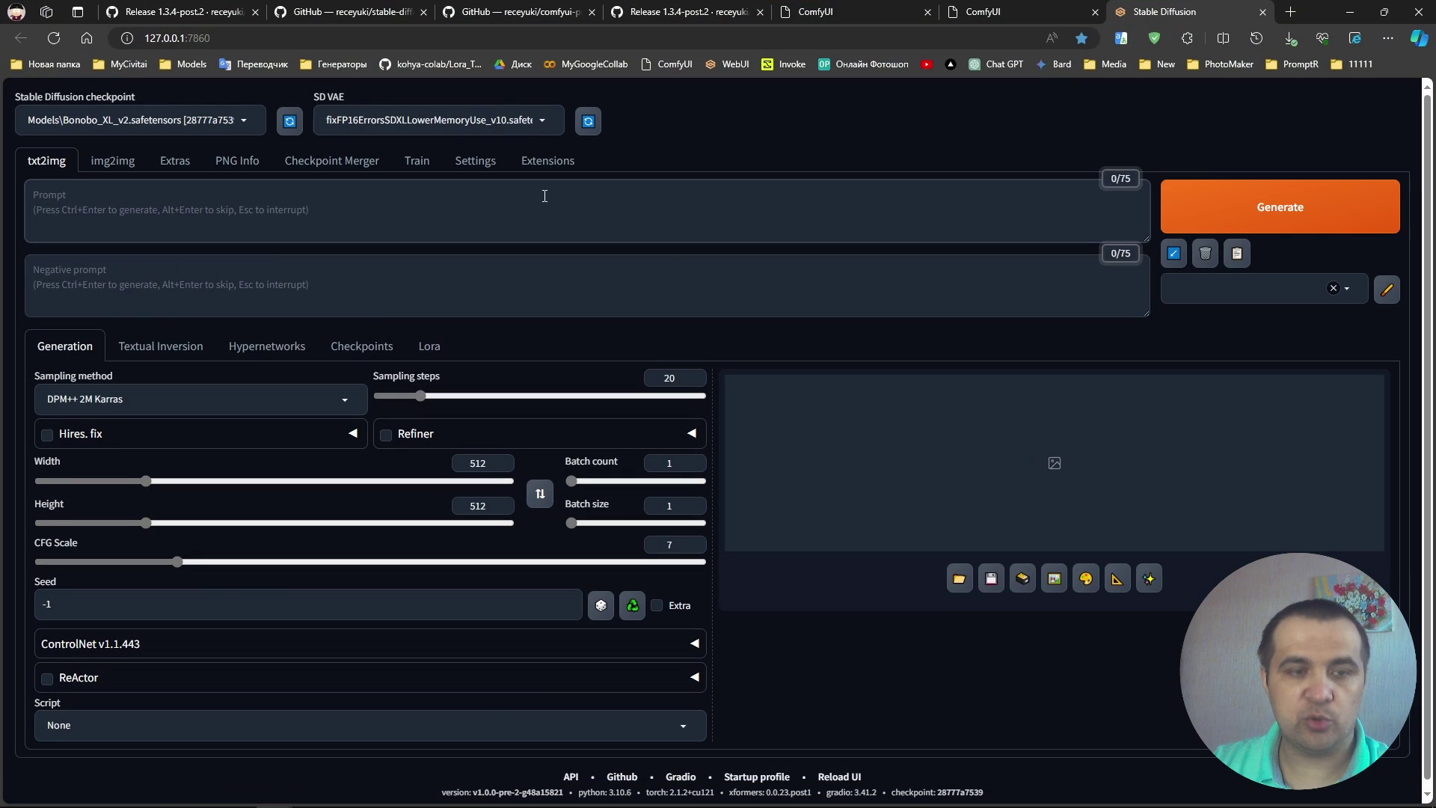
pyautogui.hotkey('ctrl', 'v')
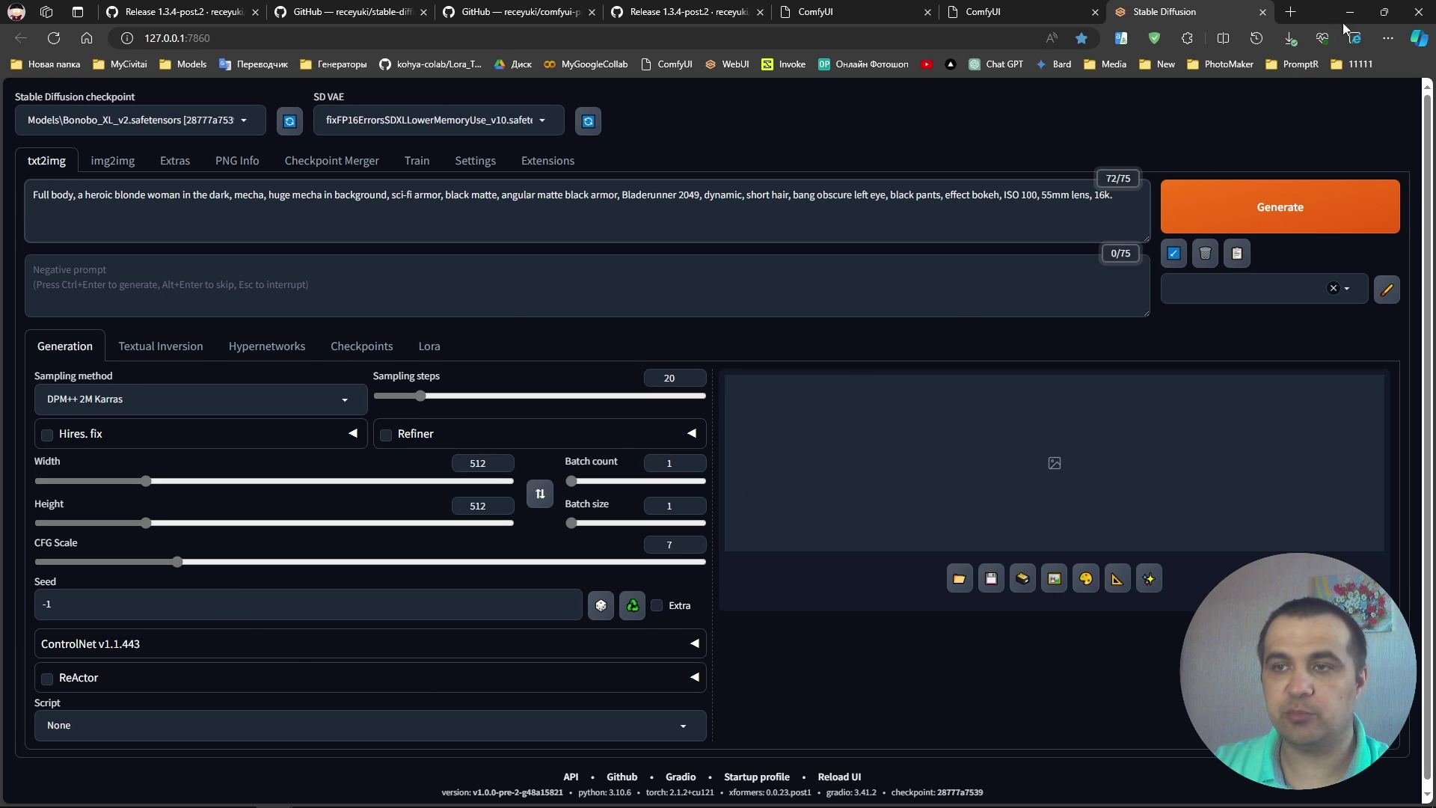
# Copy the generation settings block from SD Prompt Reader, paste it over the txt2img prompt in Stable Diffusion WebUI, and apply it to the generation parameters
pyautogui.click(1350, 23)
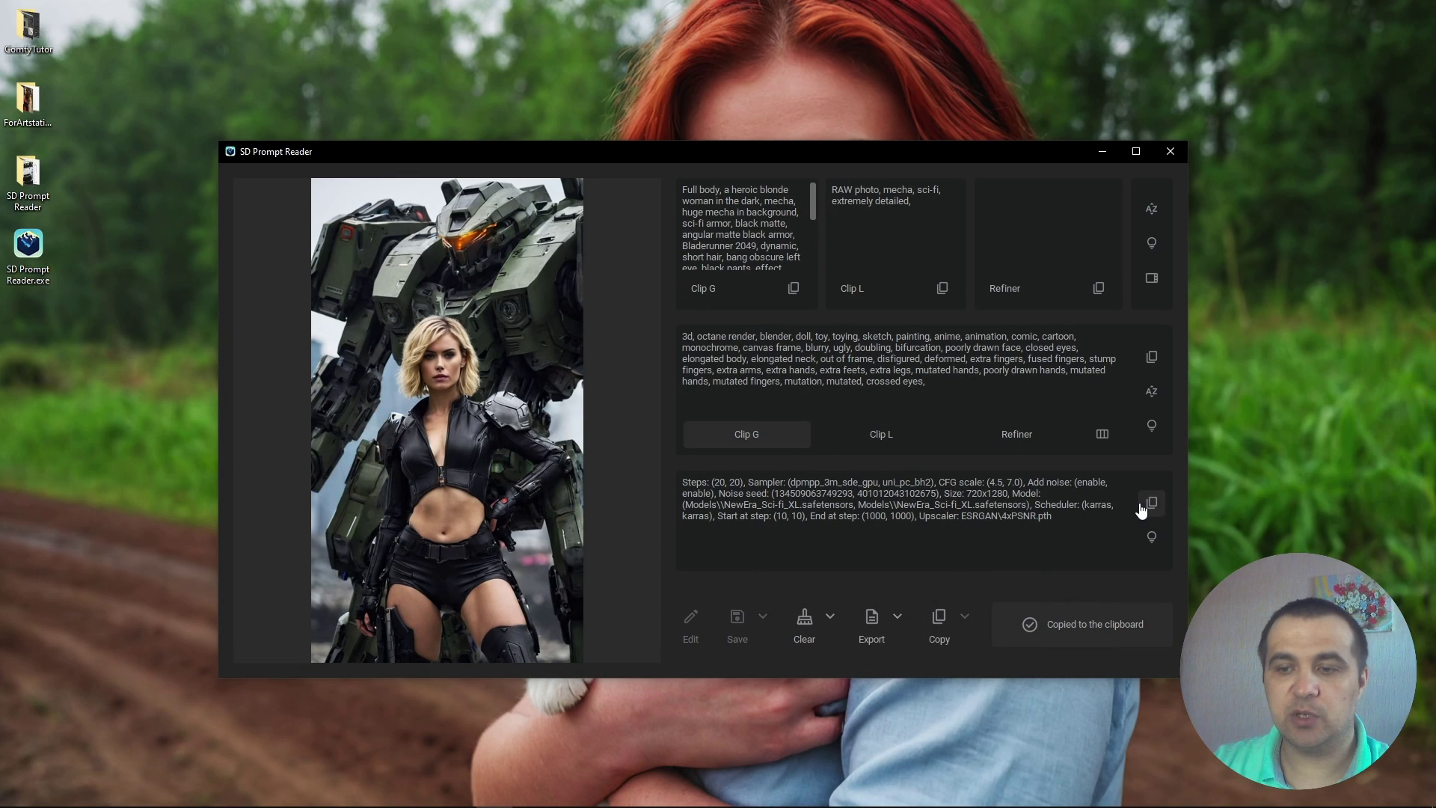
pyautogui.moveTo(277, 791)
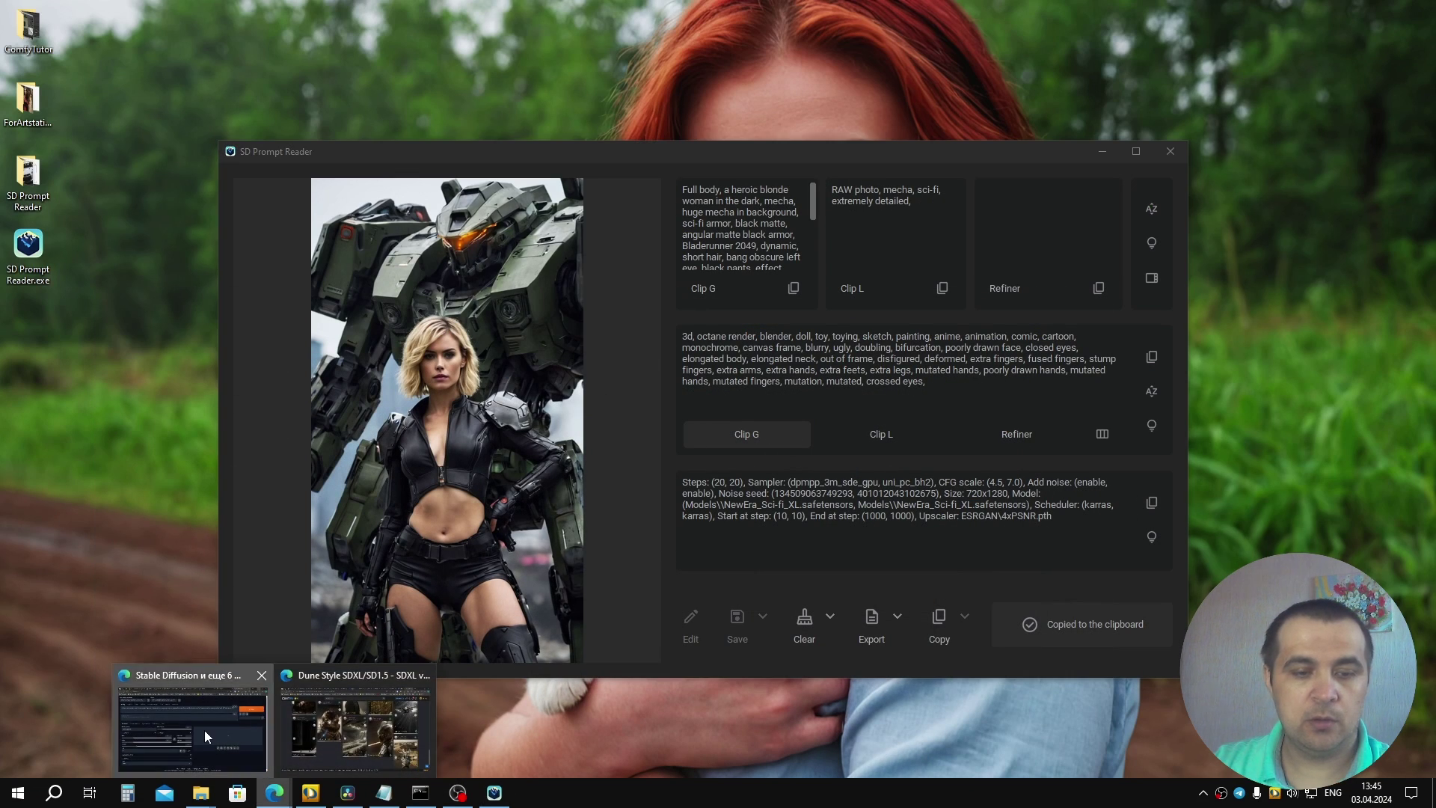
pyautogui.click(204, 730)
pyautogui.hotkey('ctrl', 'a')
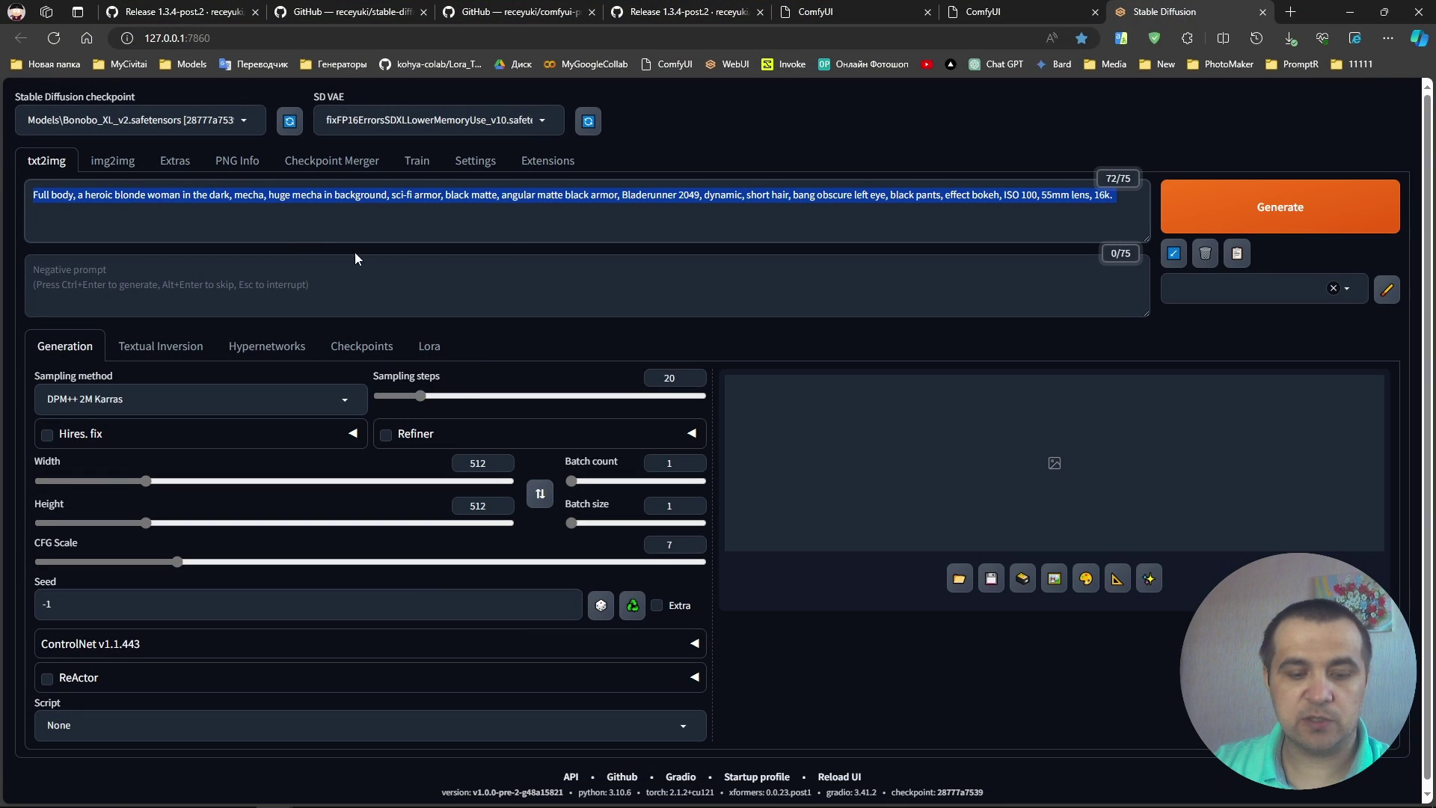
pyautogui.hotkey('ctrl', 'v')
pyautogui.click(1174, 254)
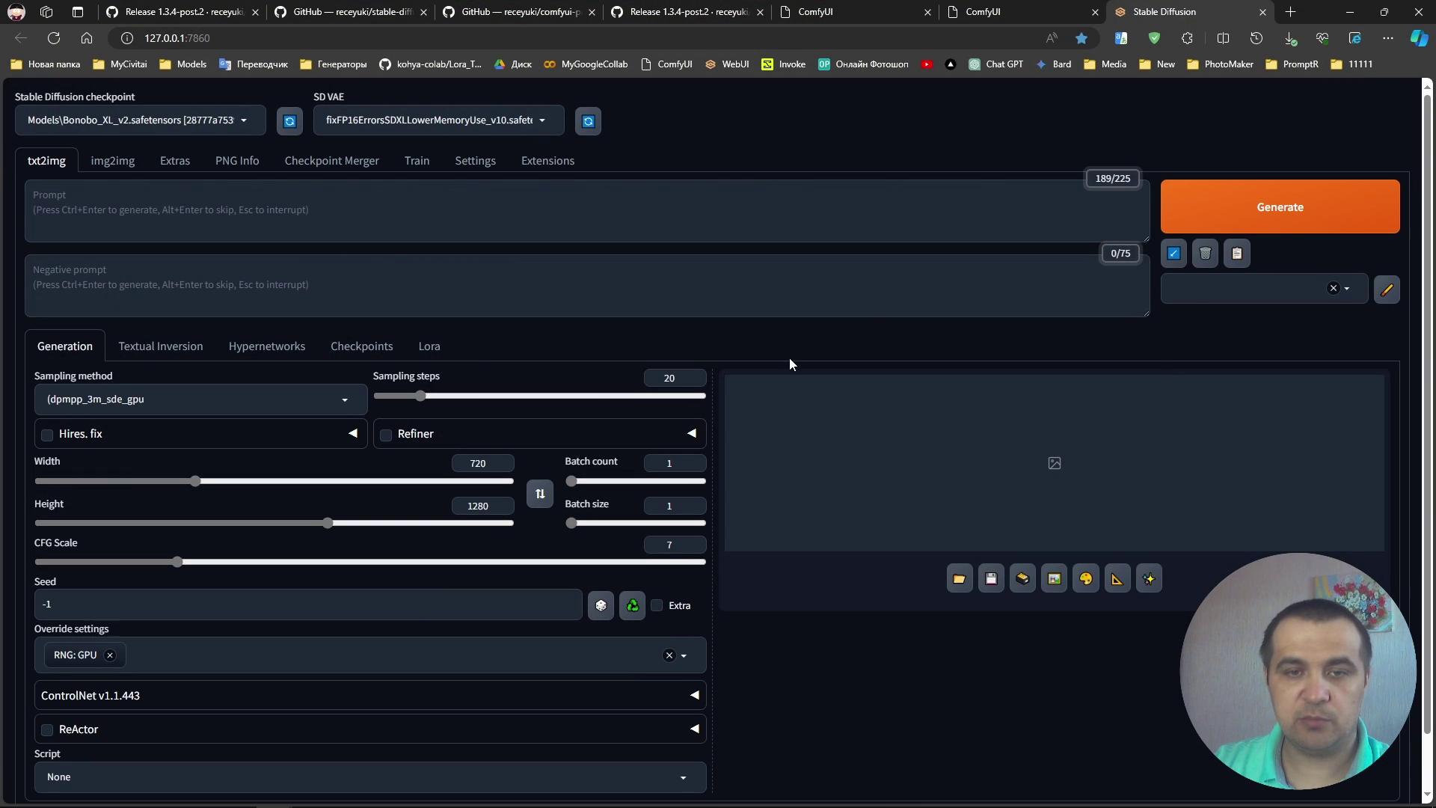
# Copy the positive Clip G and Clip L prompts from SD Prompt Reader into the WebUI txt2img prompt, with Clip L on a second line
pyautogui.click(385, 791)
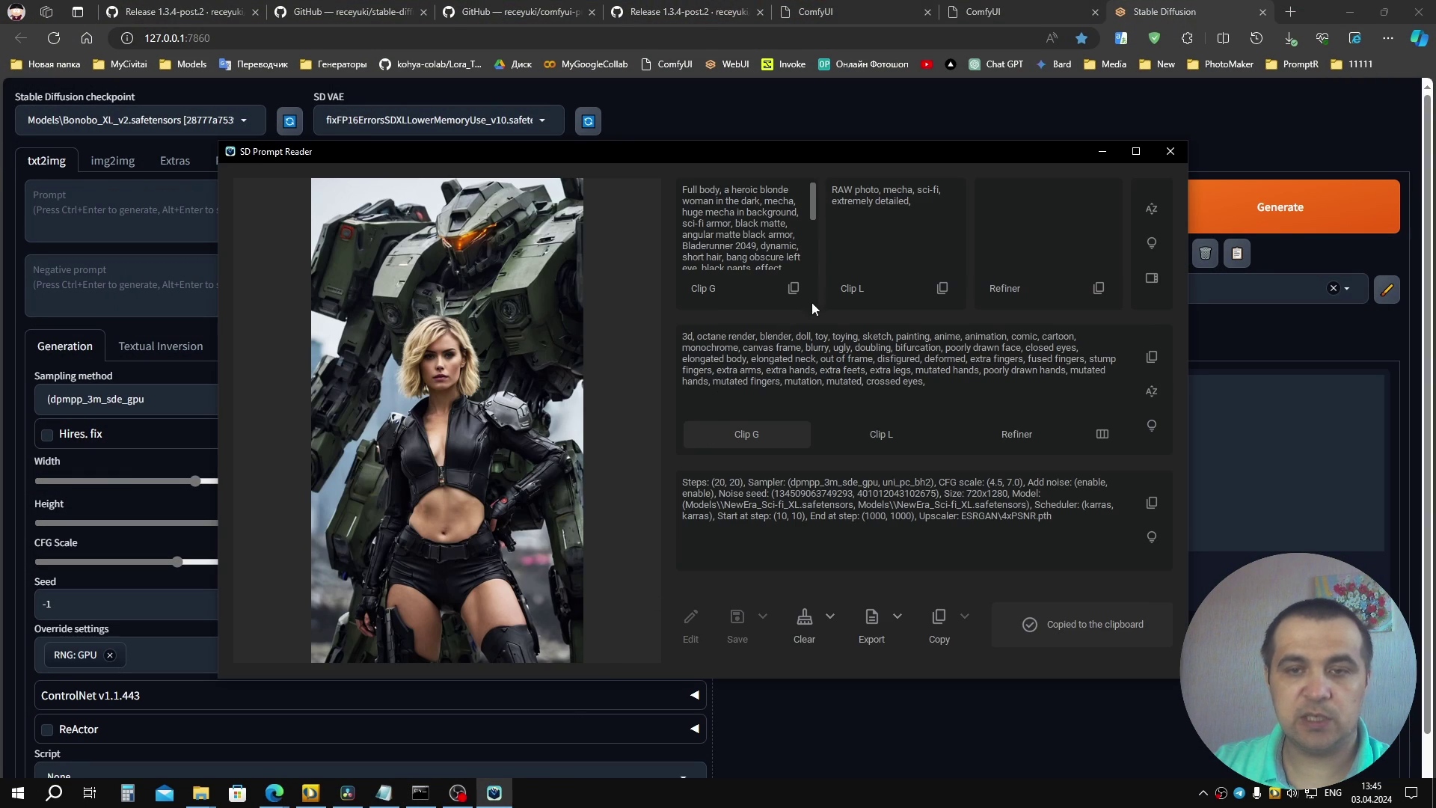
pyautogui.click(164, 218)
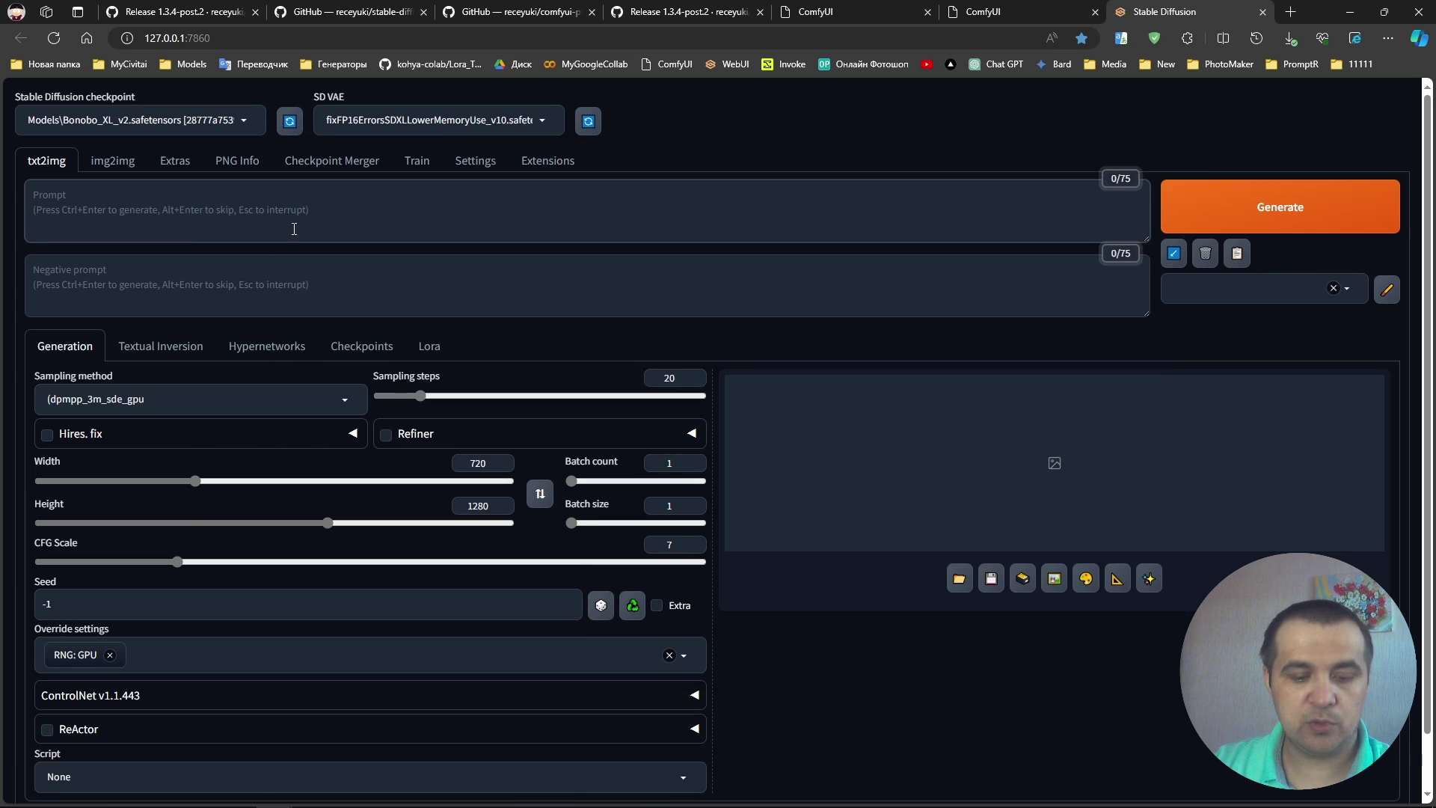
pyautogui.hotkey('ctrl', 'v')
pyautogui.click(493, 792)
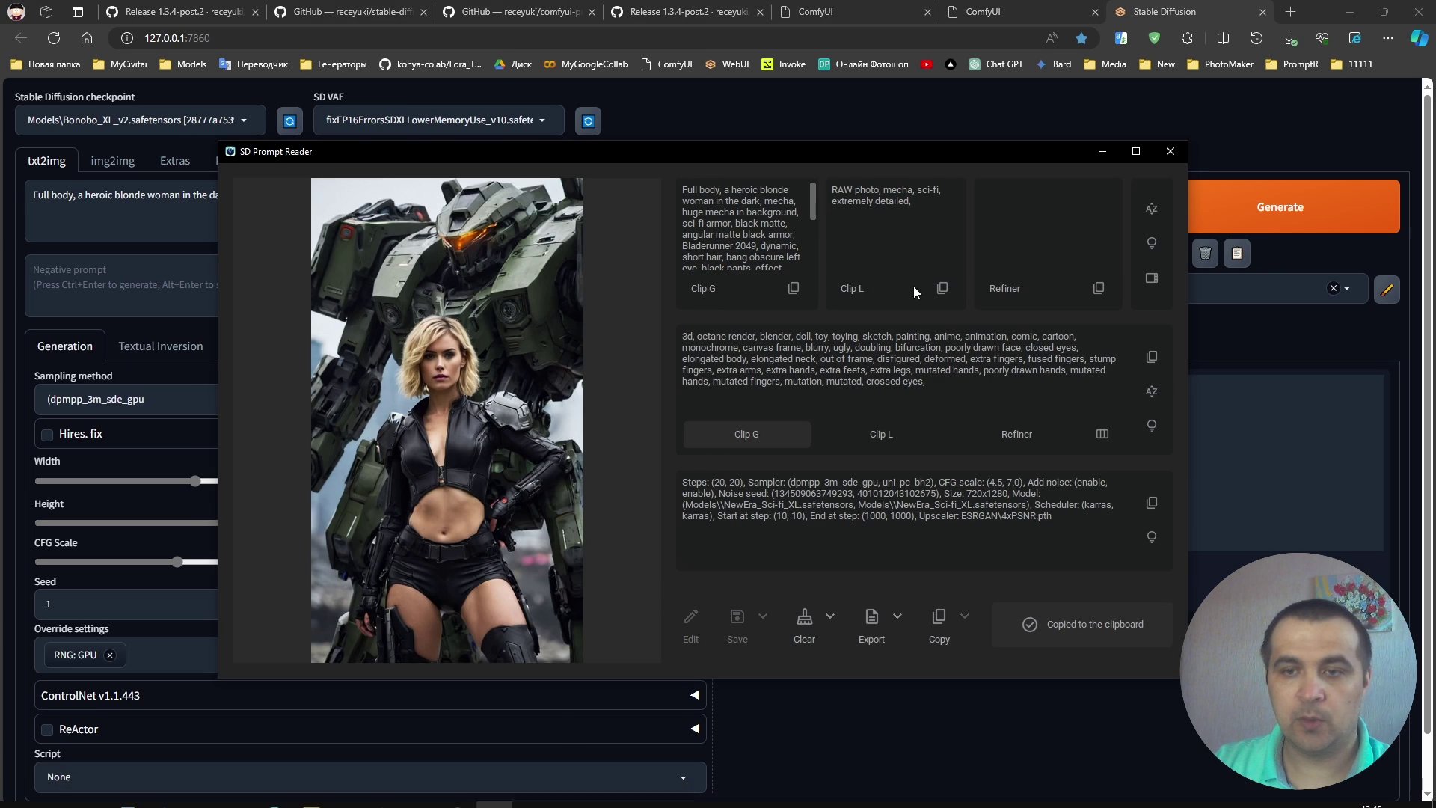
pyautogui.click(941, 287)
pyautogui.hotkey('ctrl', 'v')
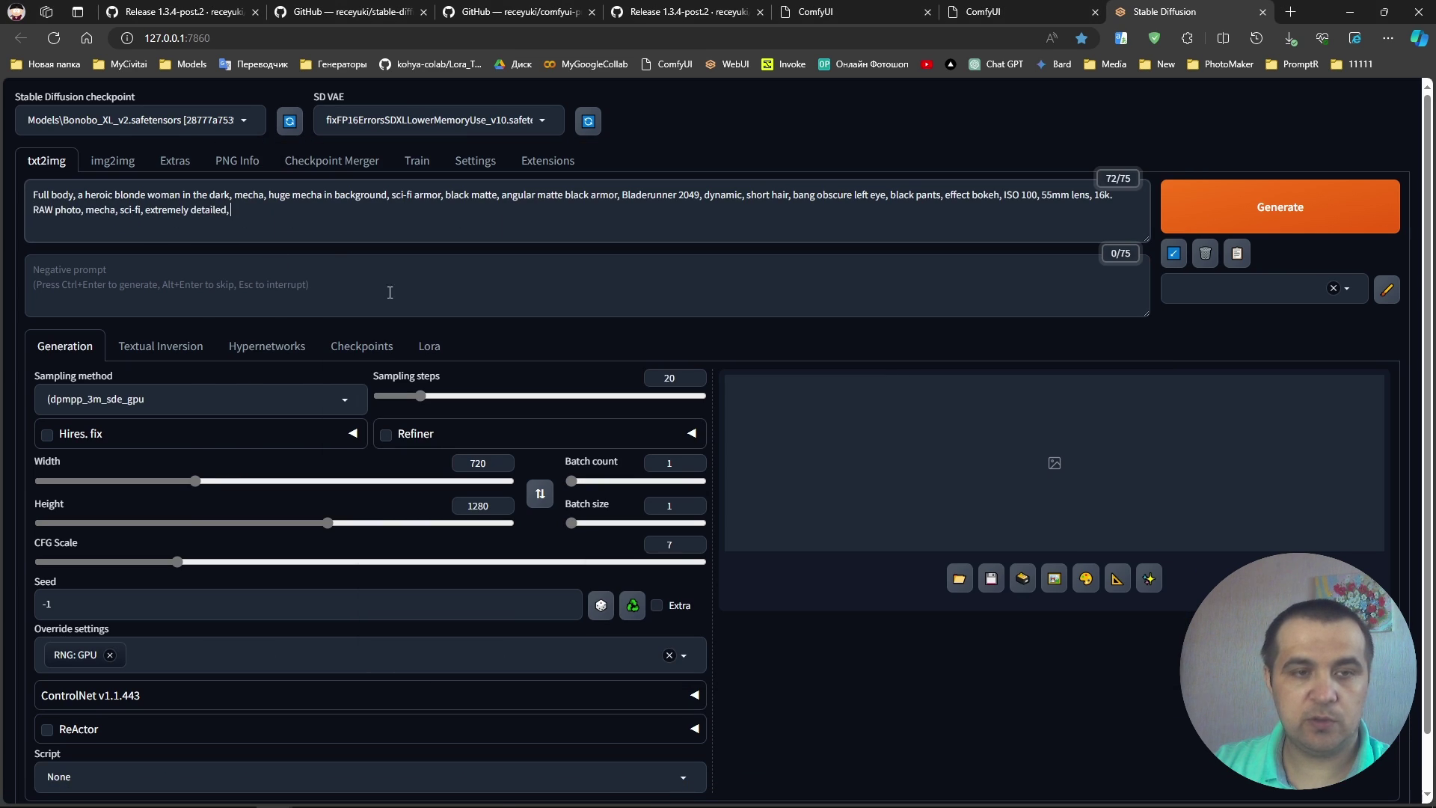
# Copy the negative Clip G prompt from SD Prompt Reader and paste it into the WebUI negative prompt
pyautogui.click(493, 792)
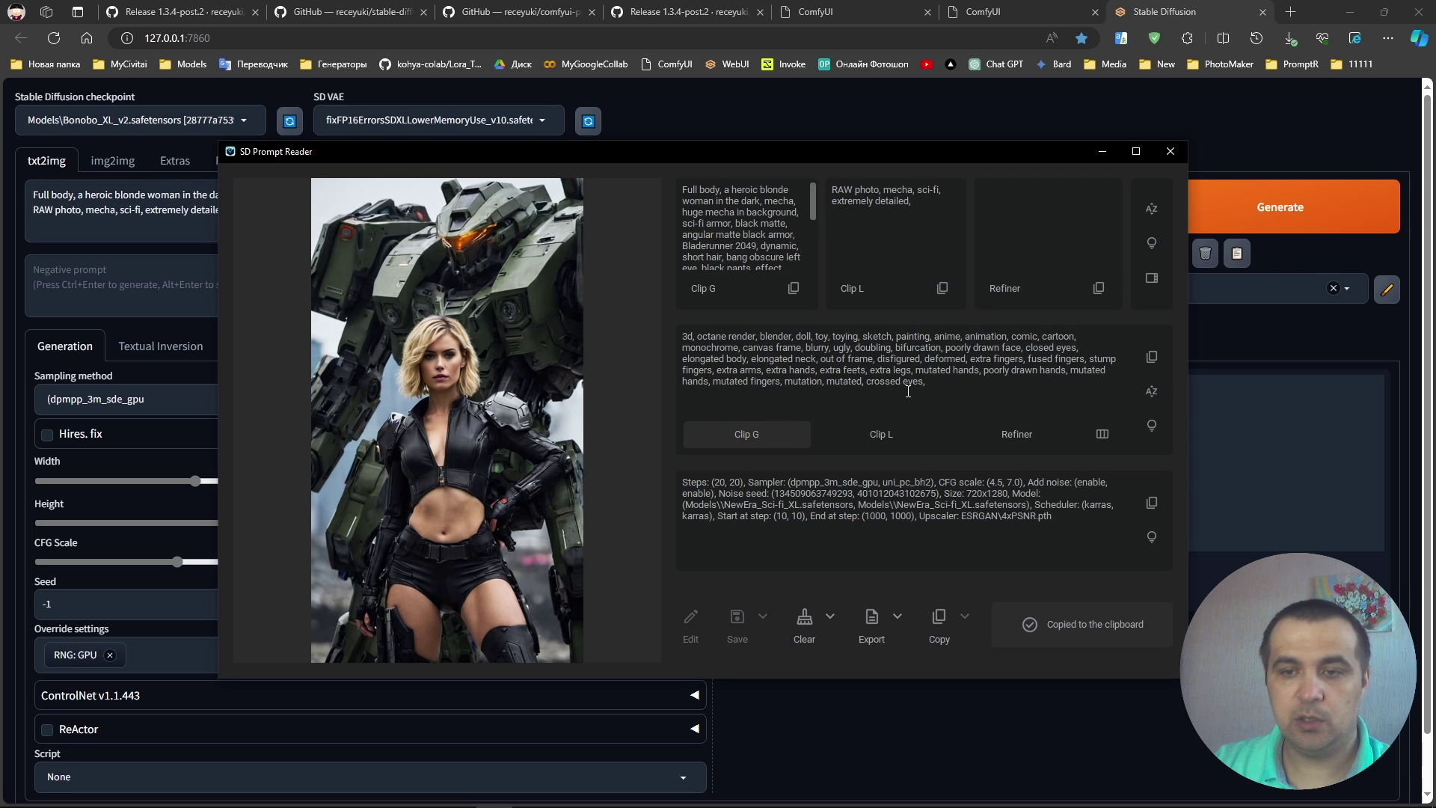
pyautogui.click(1152, 357)
pyautogui.click(215, 270)
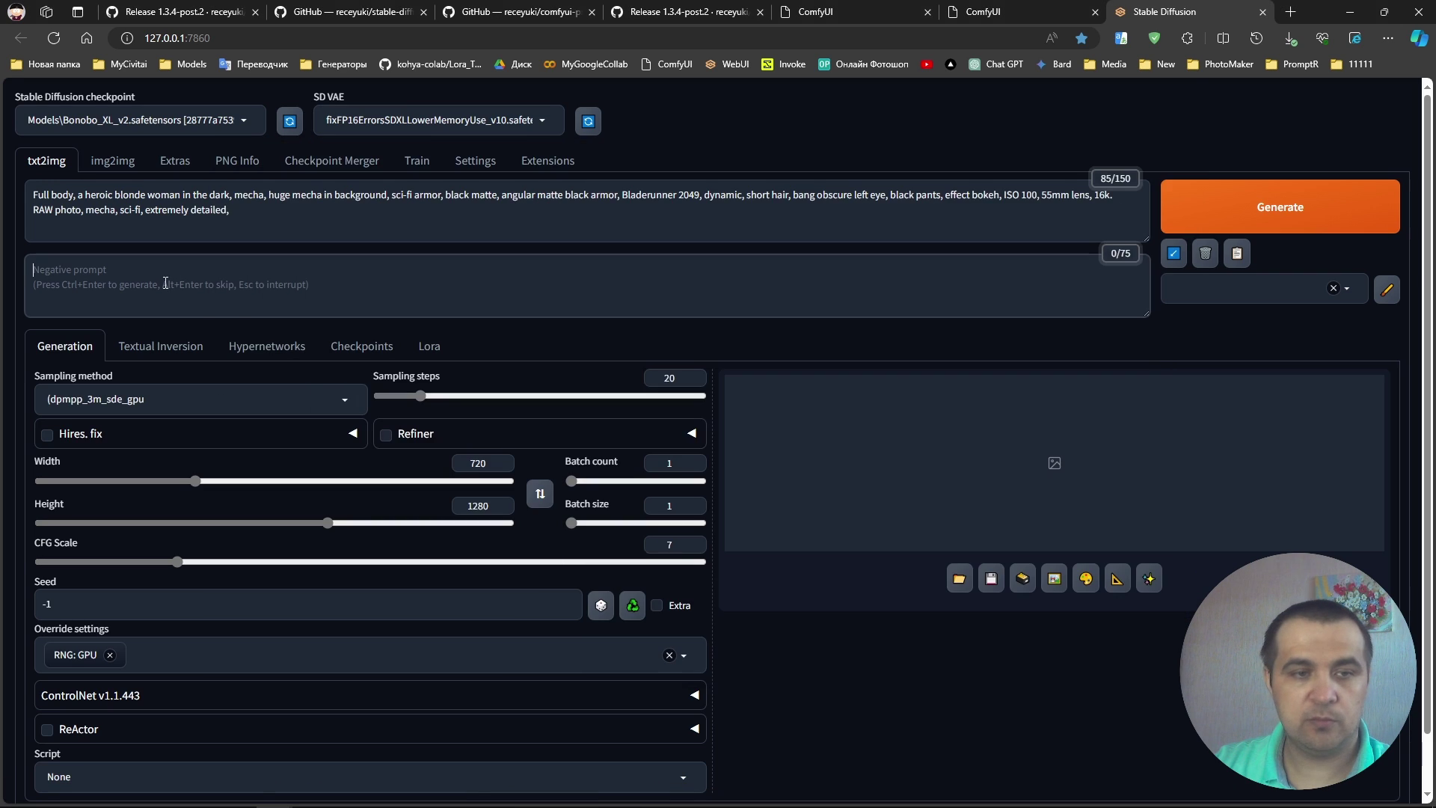
pyautogui.hotkey('ctrl', 'v')
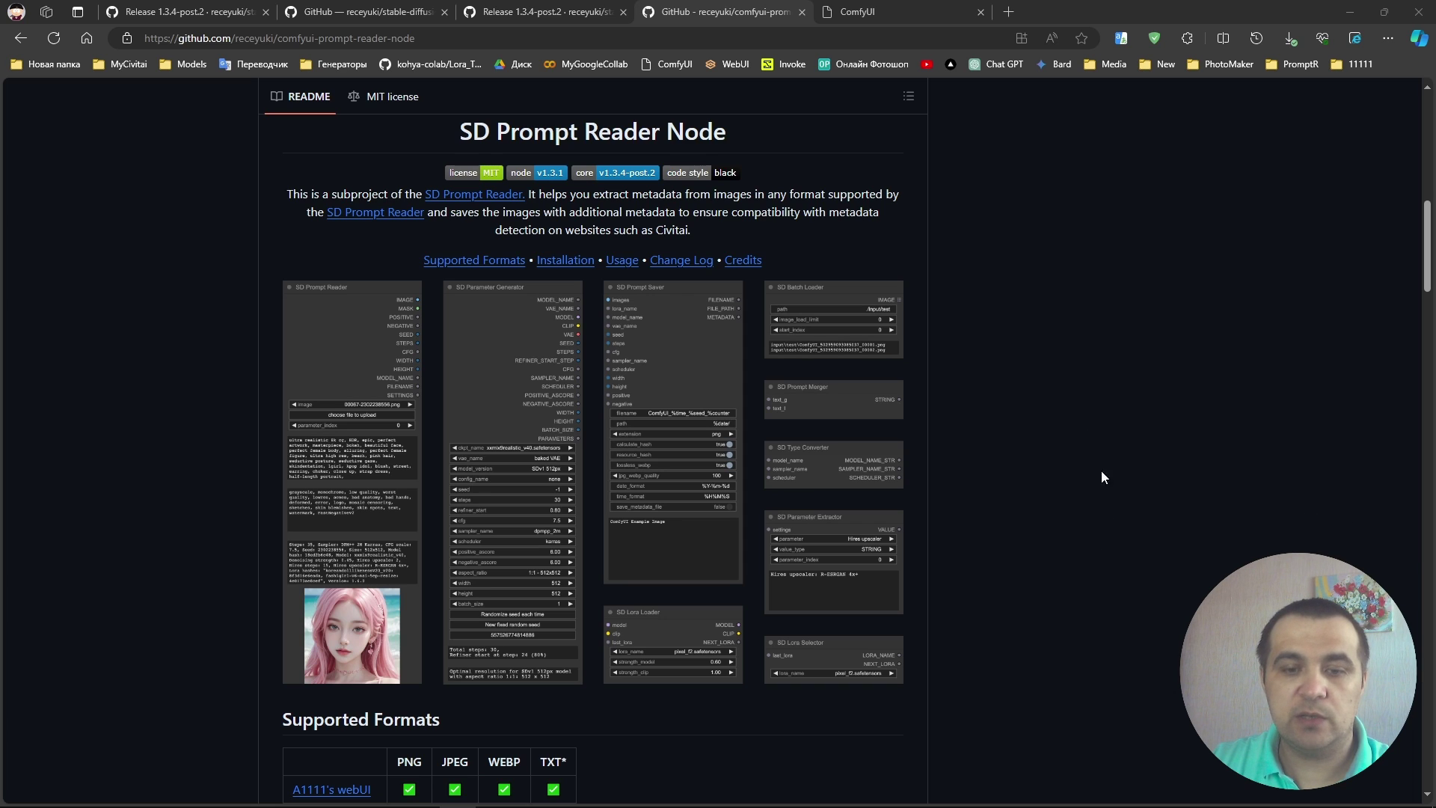
# In ComfyUI Manager, search the custom nodes for "SD prompt reader", install comfyui-prompt-reader-node, and restart the ComfyUI server
pyautogui.click(916, 11)
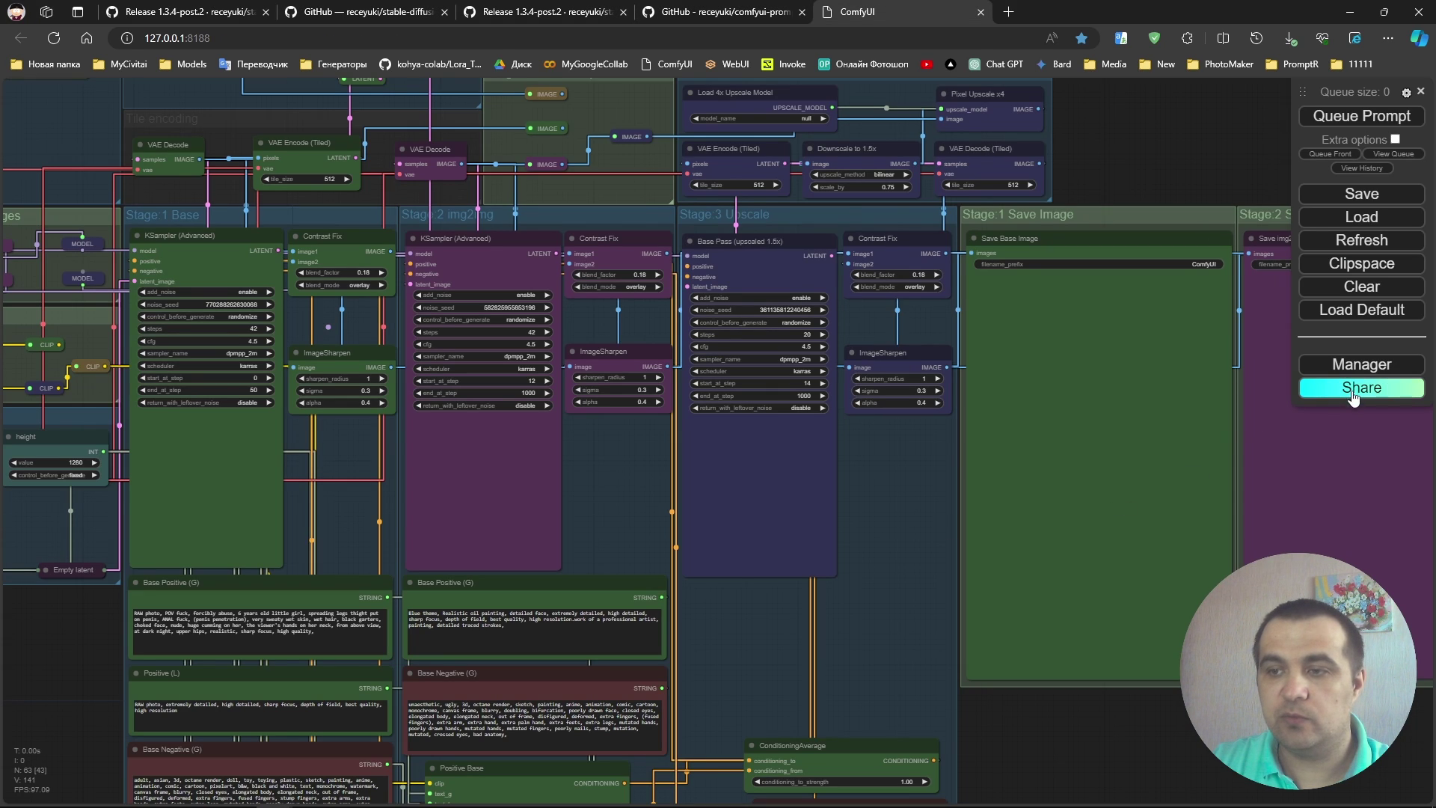
pyautogui.click(1355, 366)
pyautogui.click(778, 312)
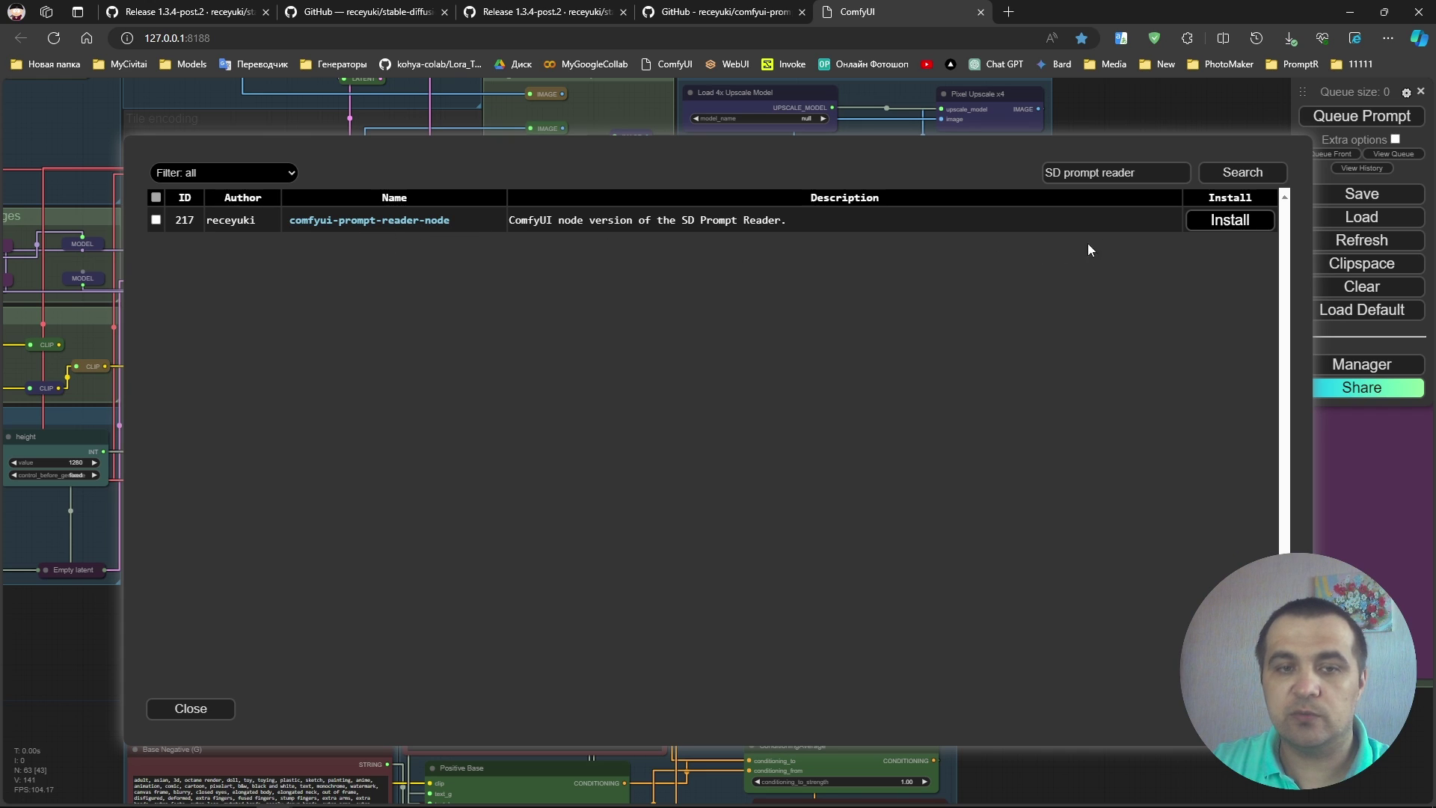
pyautogui.click(1235, 226)
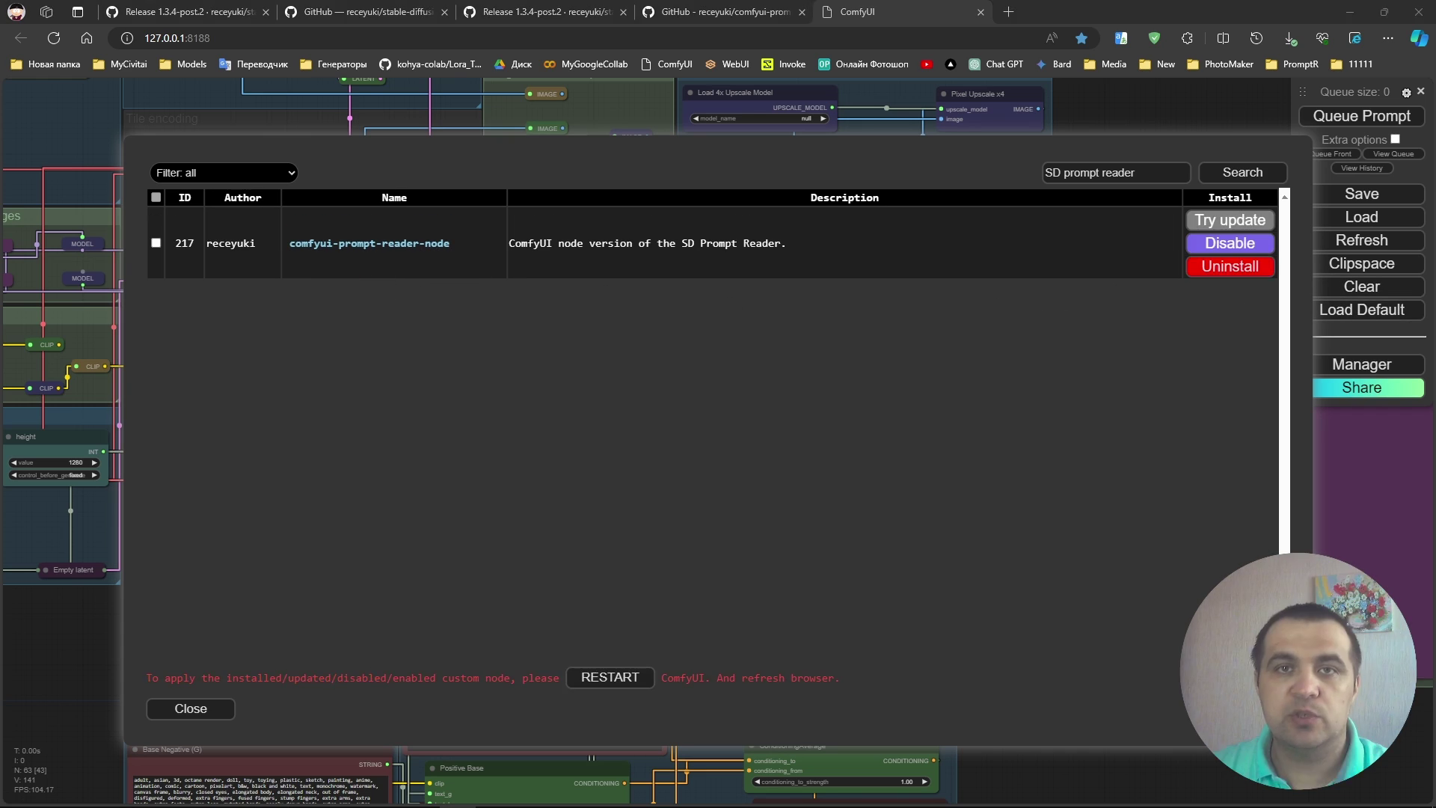
pyautogui.click(623, 679)
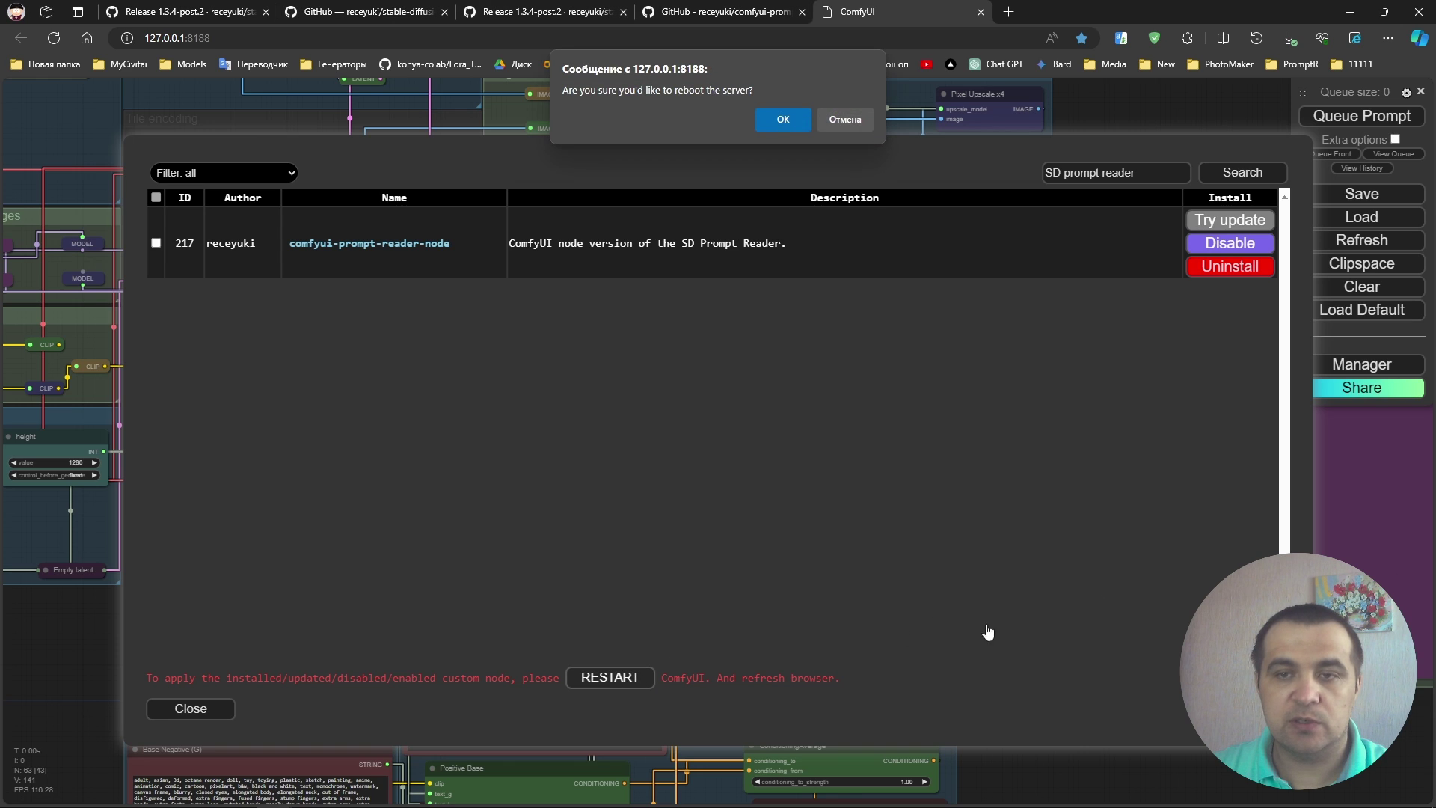
pyautogui.click(797, 126)
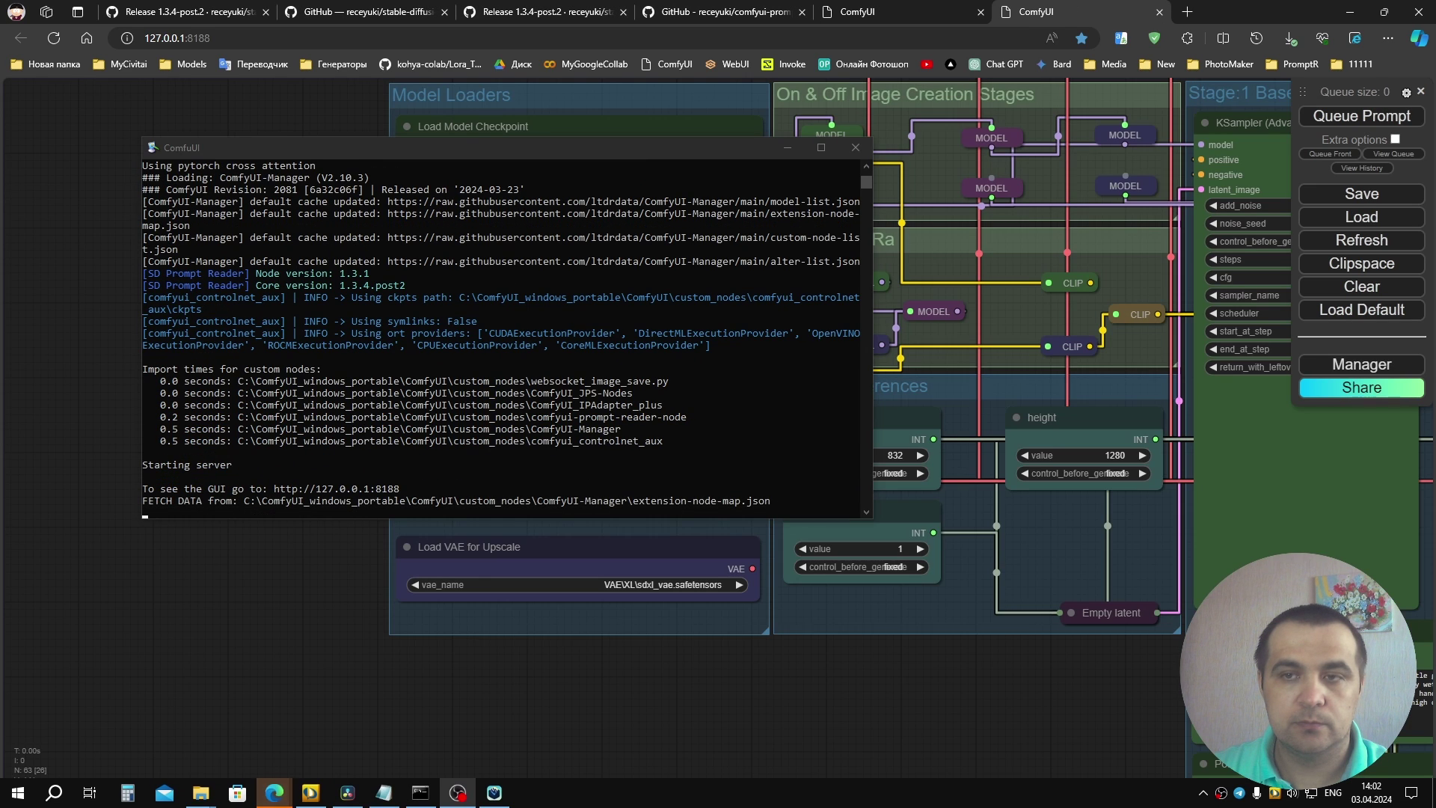
# Close the duplicate ComfyUI browser page and look over the workflow from the image loader to the save image stages
pyautogui.click(1159, 12)
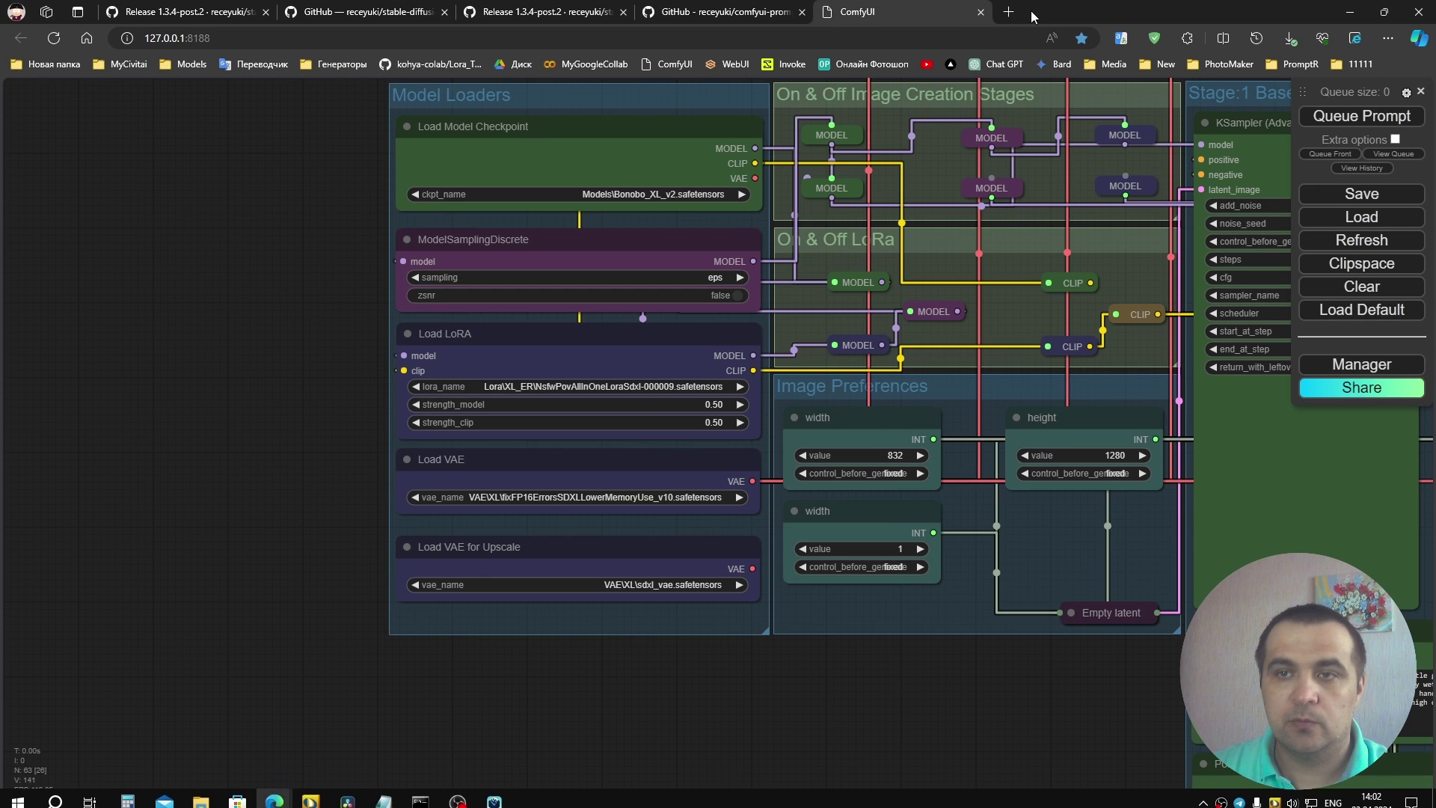
pyautogui.moveTo(1092, 665); pyautogui.dragTo(290, 540)
pyautogui.scroll(-2, 290, 540)
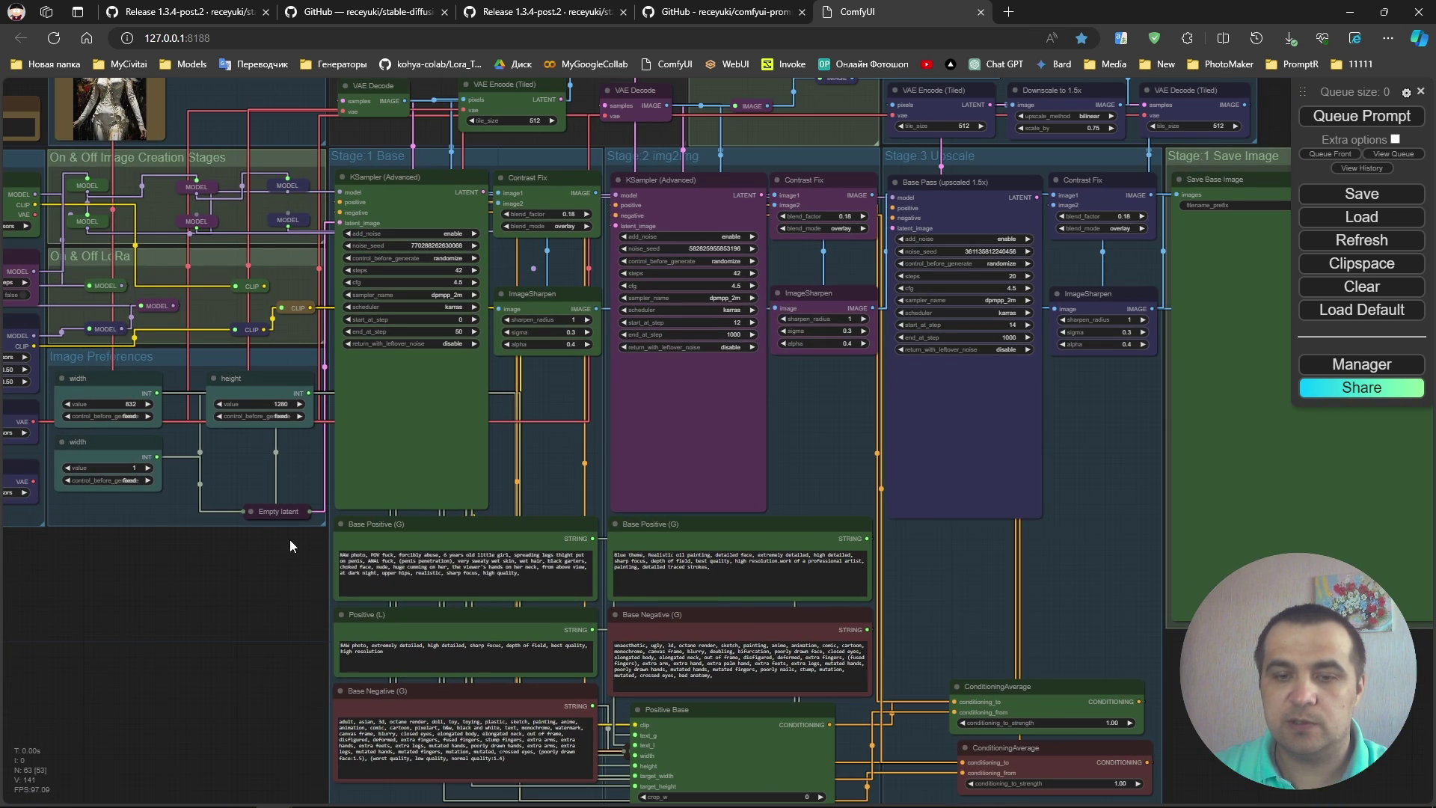
pyautogui.moveTo(1301, 718); pyautogui.dragTo(1106, 679)
pyautogui.scroll(-4, 1143, 652)
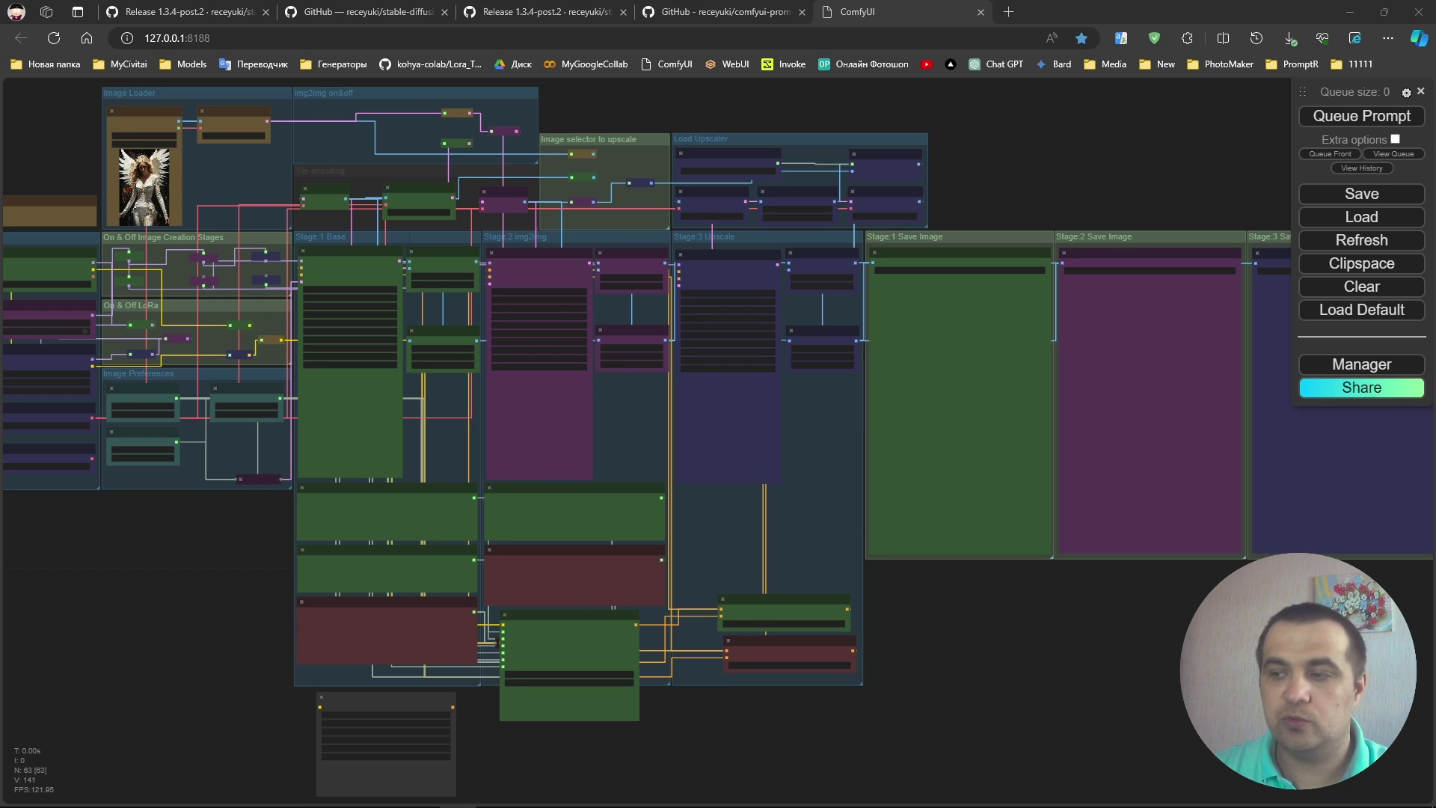
# Expand the Simple Example workflow in the comfyui-prompt-reader-node README on GitHub and examine its node diagram
pyautogui.click(703, 10)
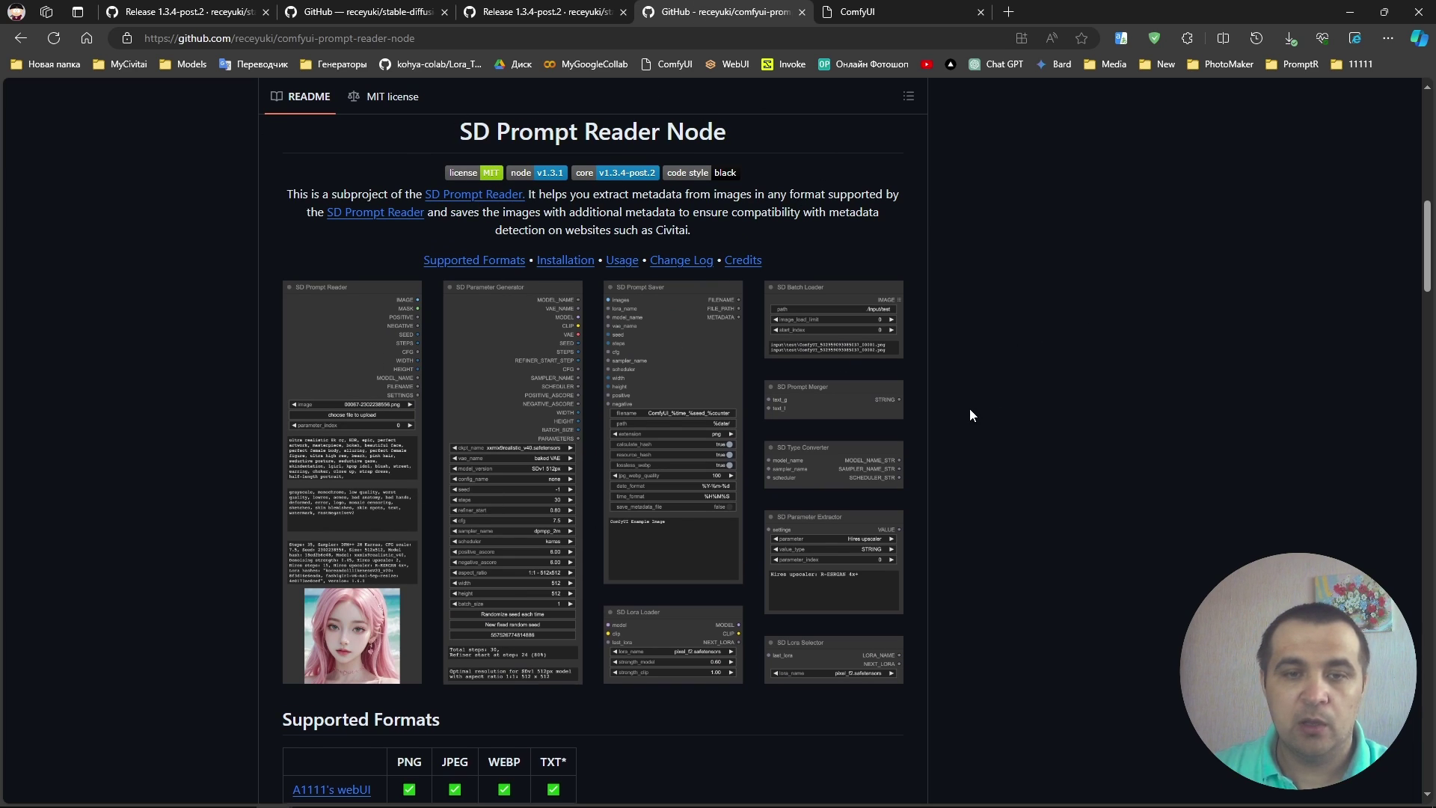
pyautogui.scroll(-20, 972, 426)
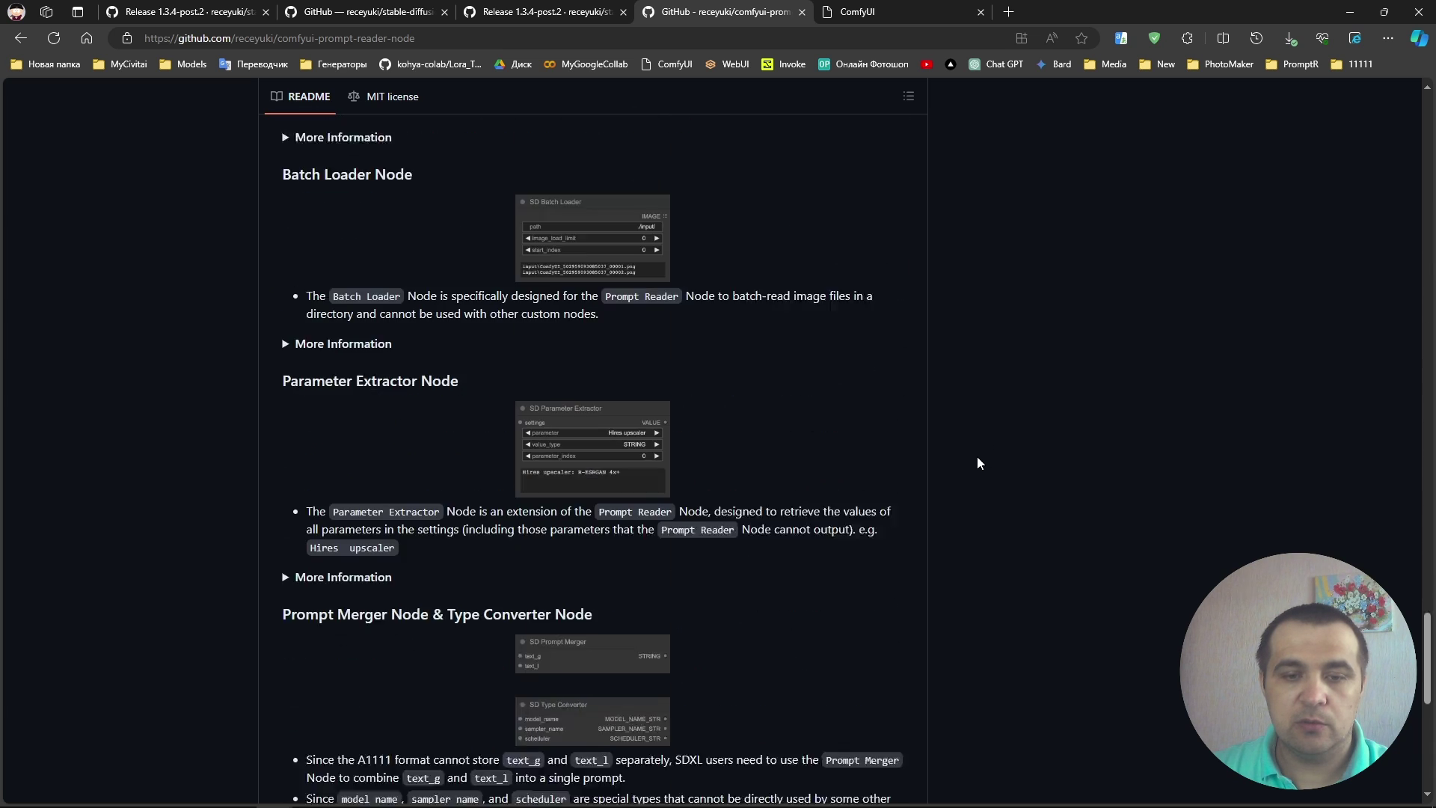
pyautogui.scroll(-8, 976, 457)
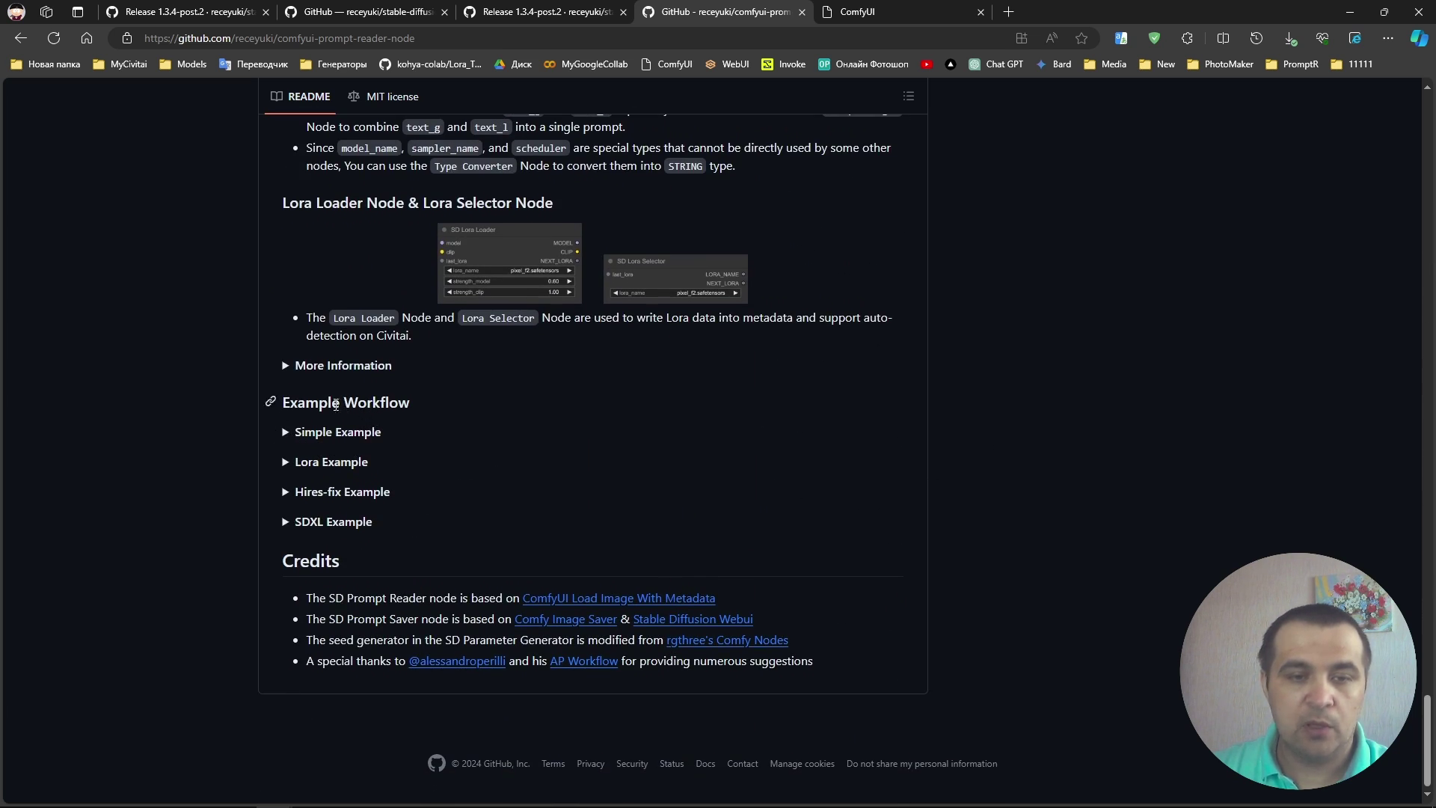
pyautogui.click(332, 438)
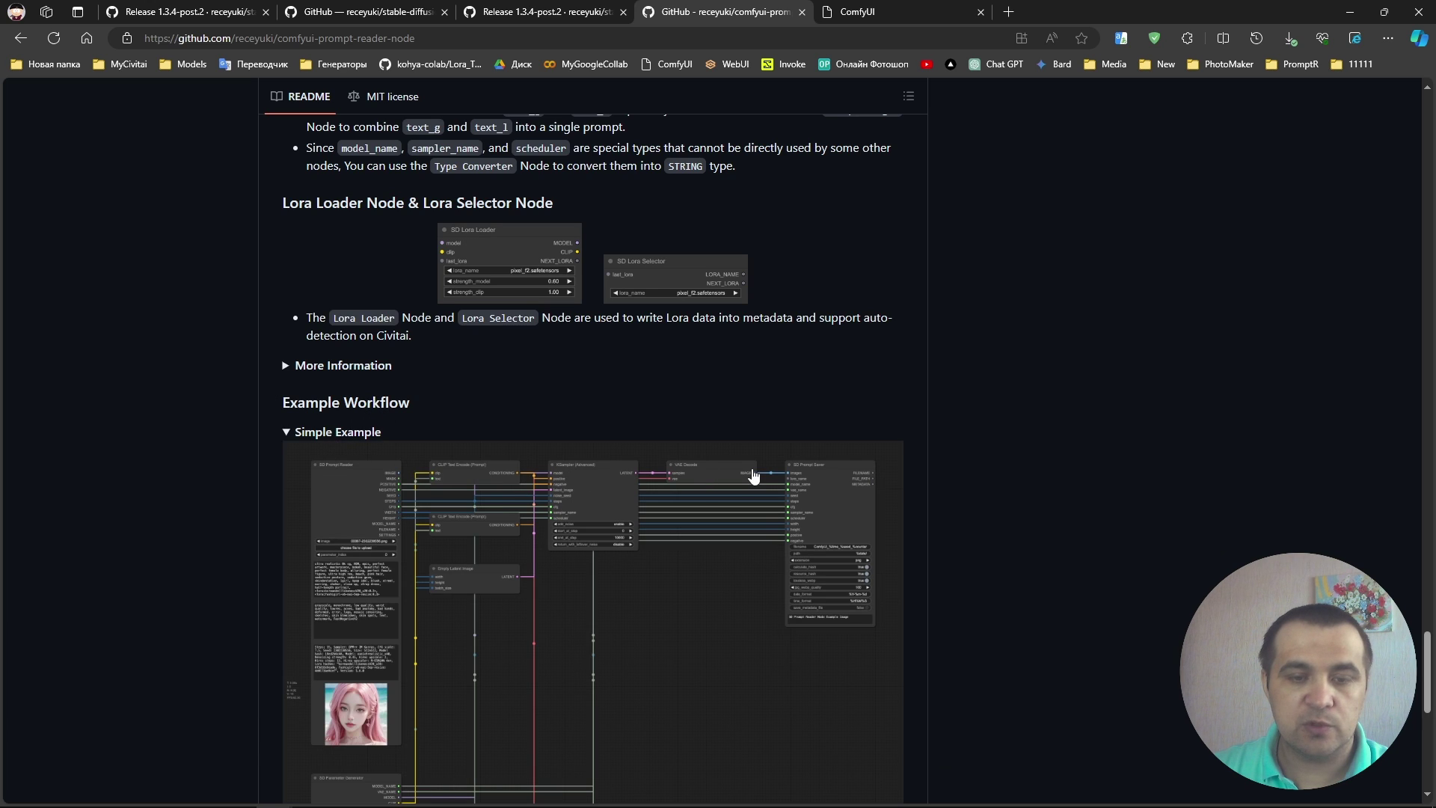
pyautogui.scroll(-5, 551, 464)
pyautogui.scroll(3, 586, 497)
pyautogui.scroll(-1, 593, 477)
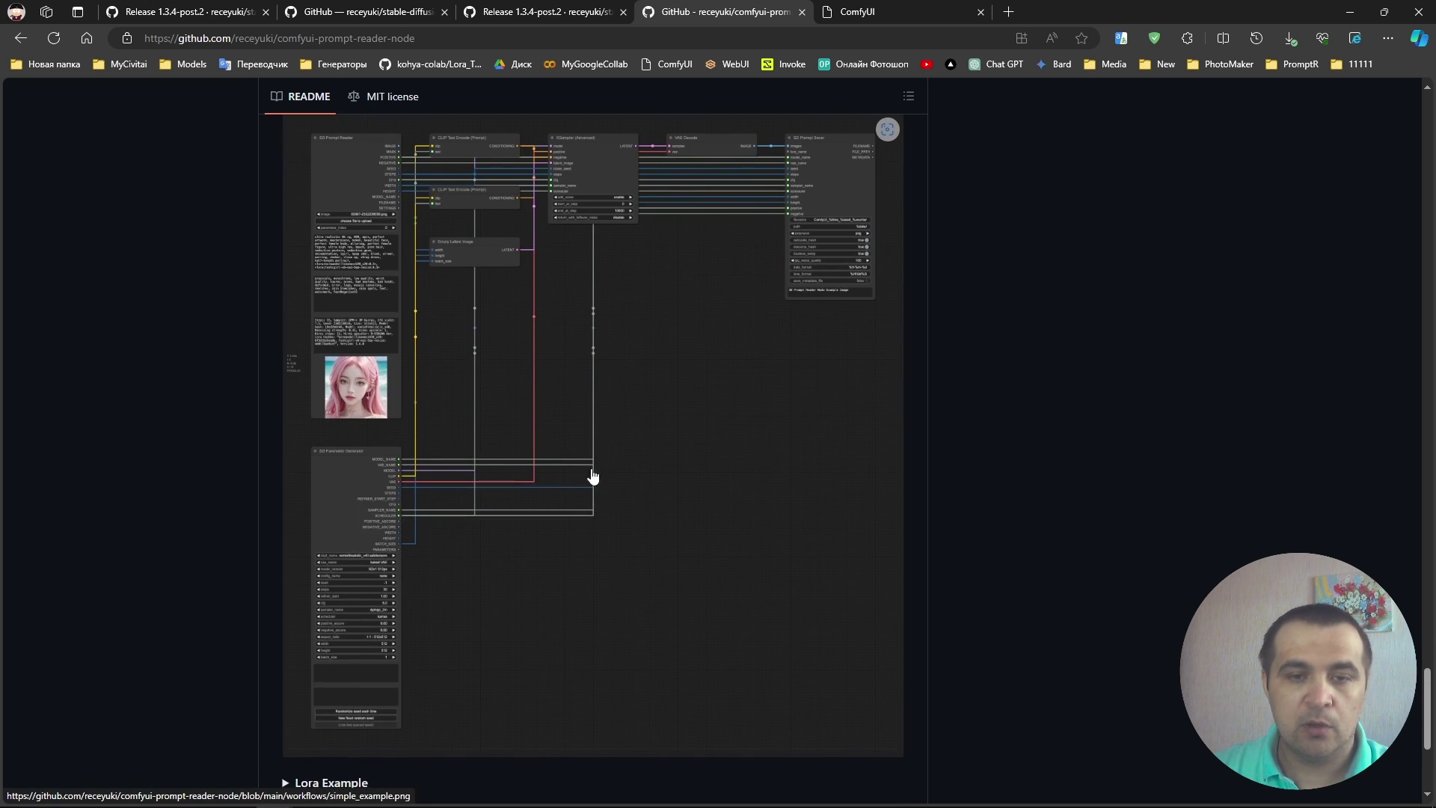